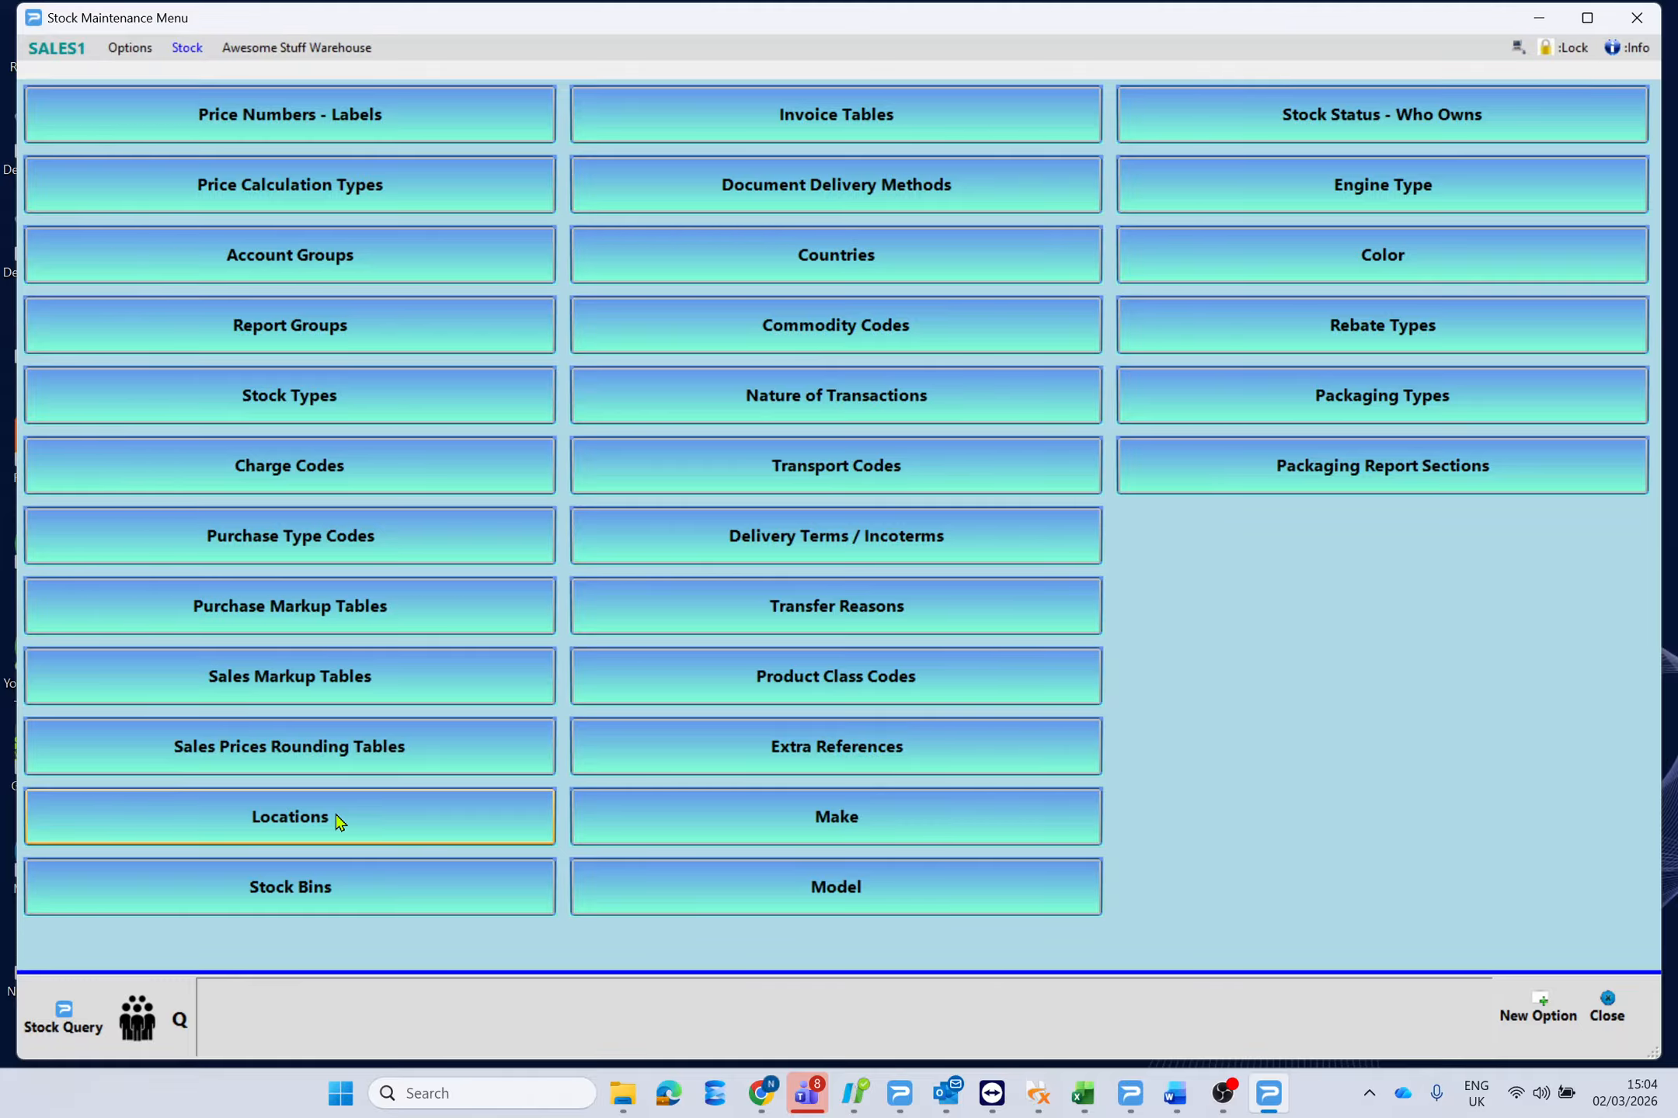
Show the Stock Locations list, with L01 MAIN WAREHOUSE and L02 WAREHOUSE 2.
left_click(338, 821)
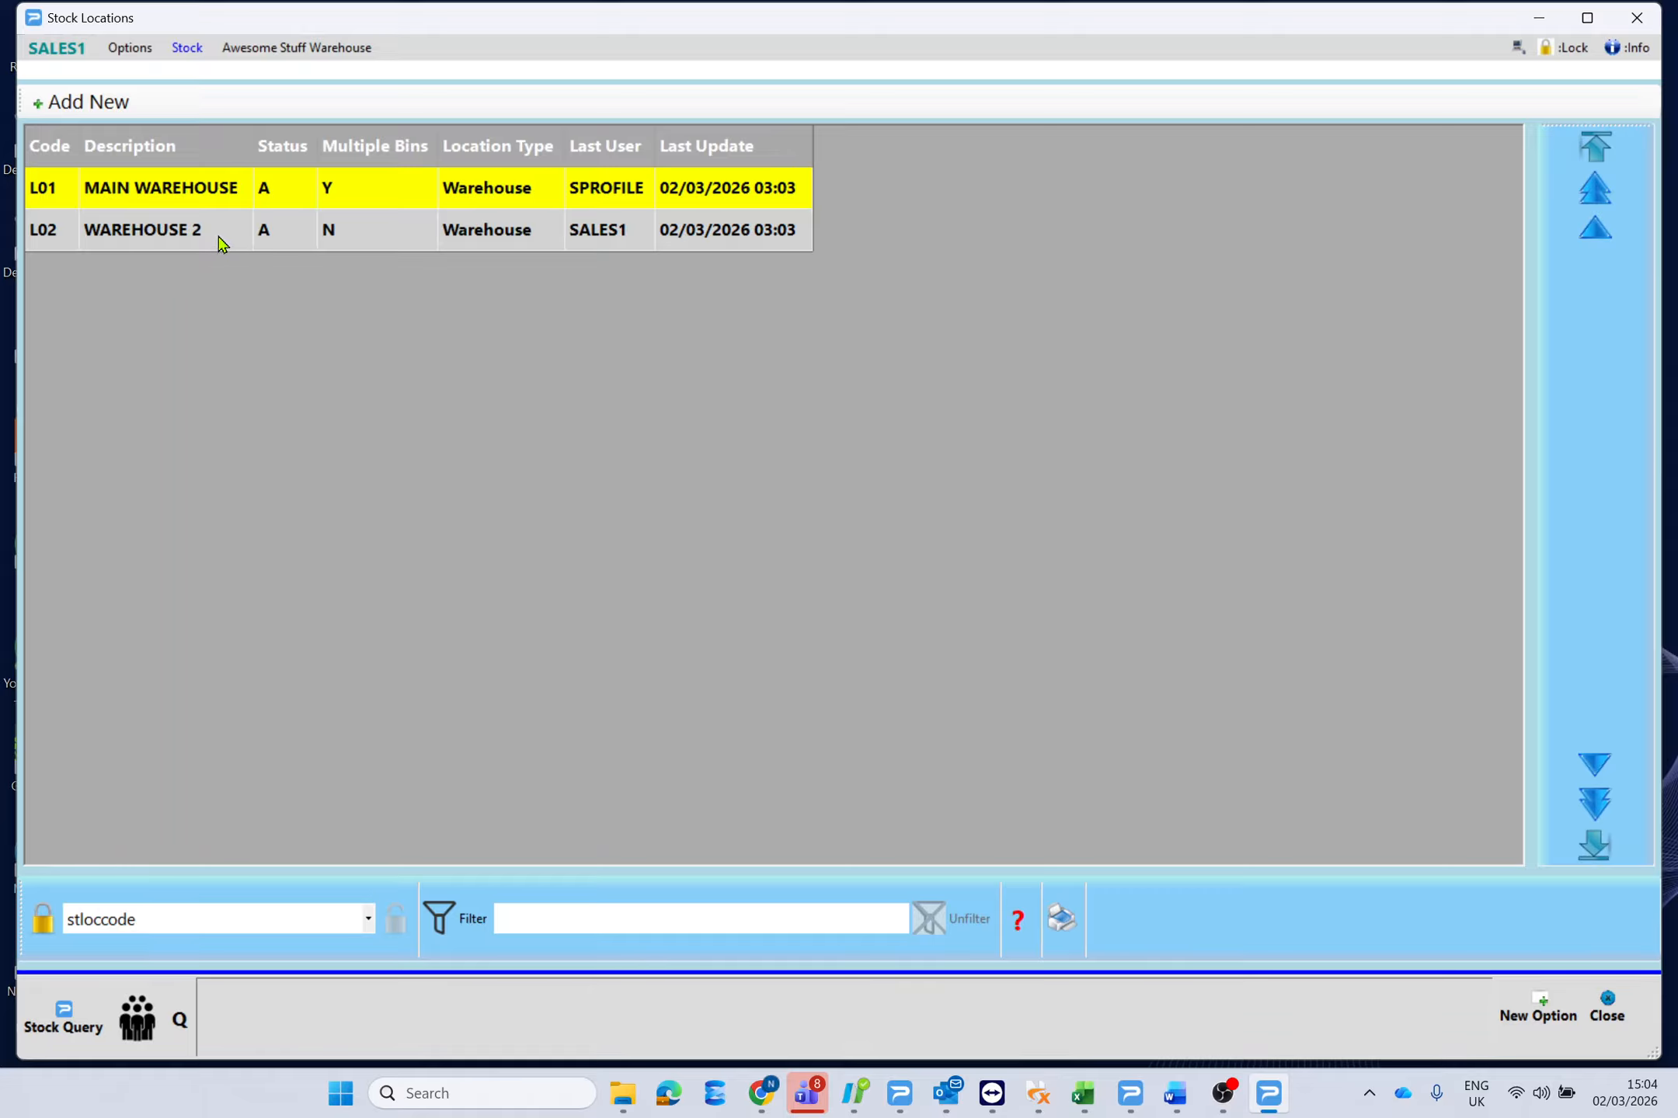
Open location L01 MAIN WAREHOUSE, keep its Warehouse type, and cancel without saving.
double_click(518, 192)
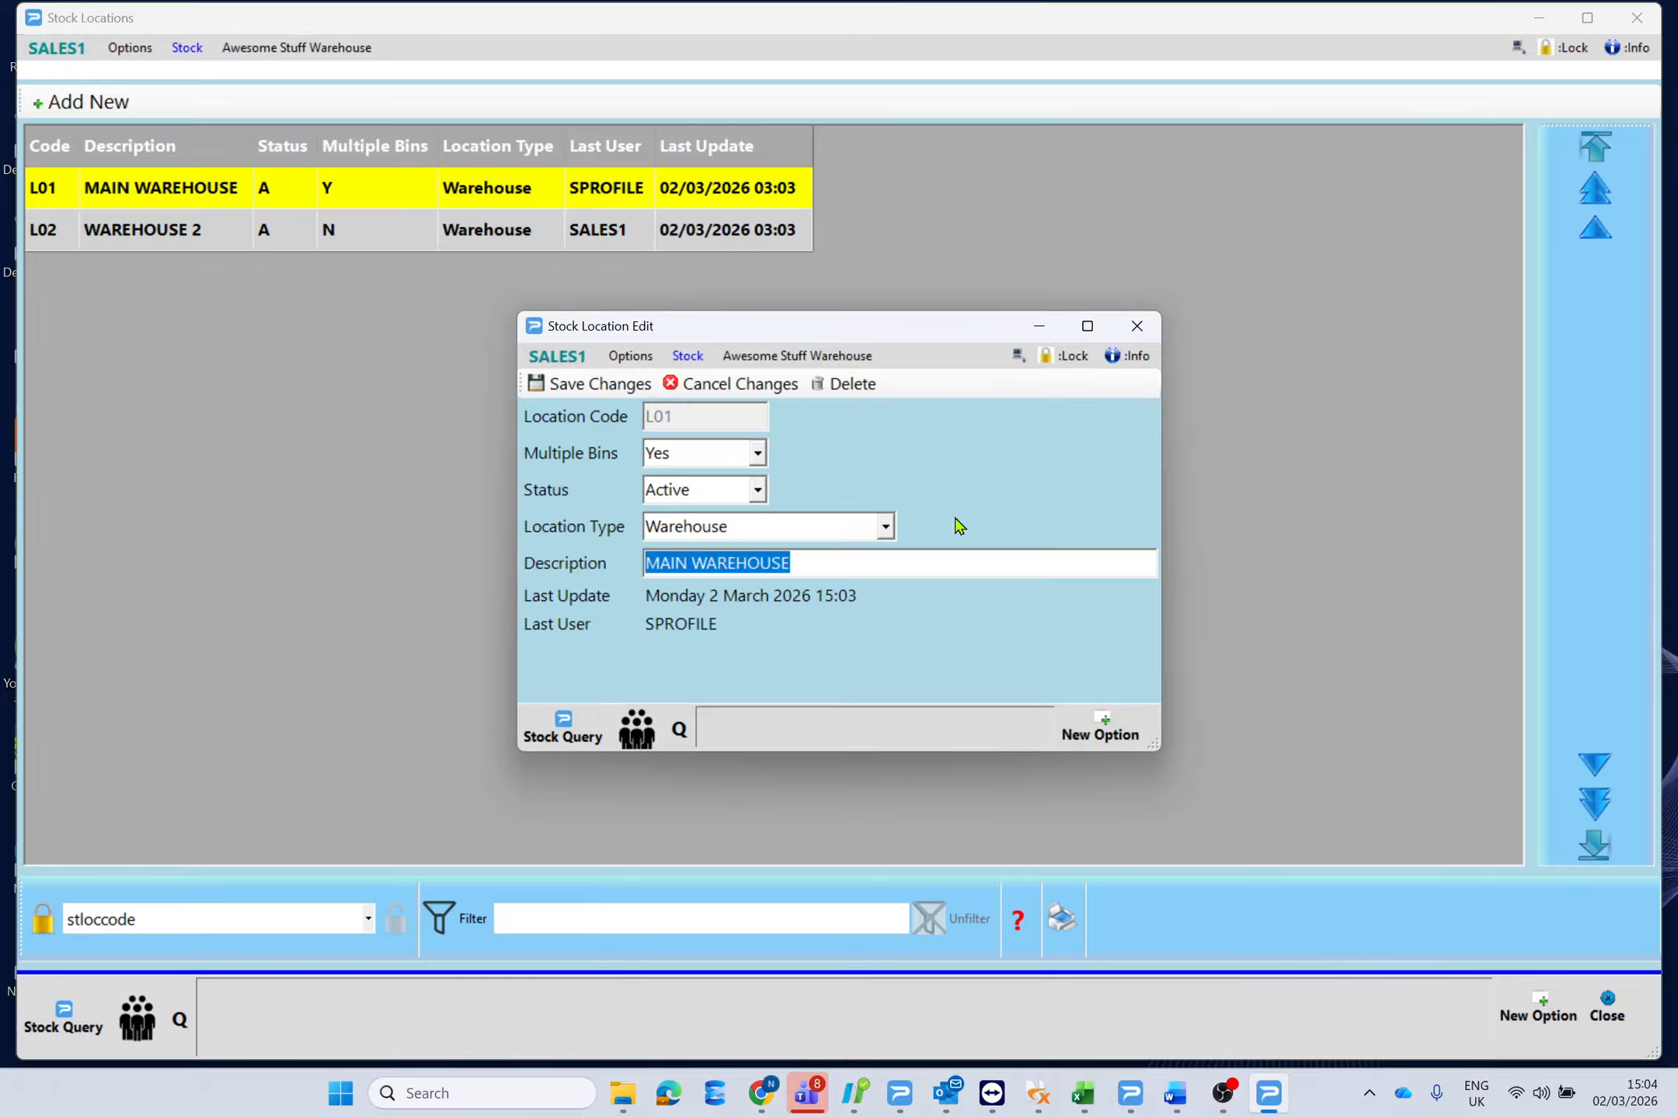
left_click(884, 527)
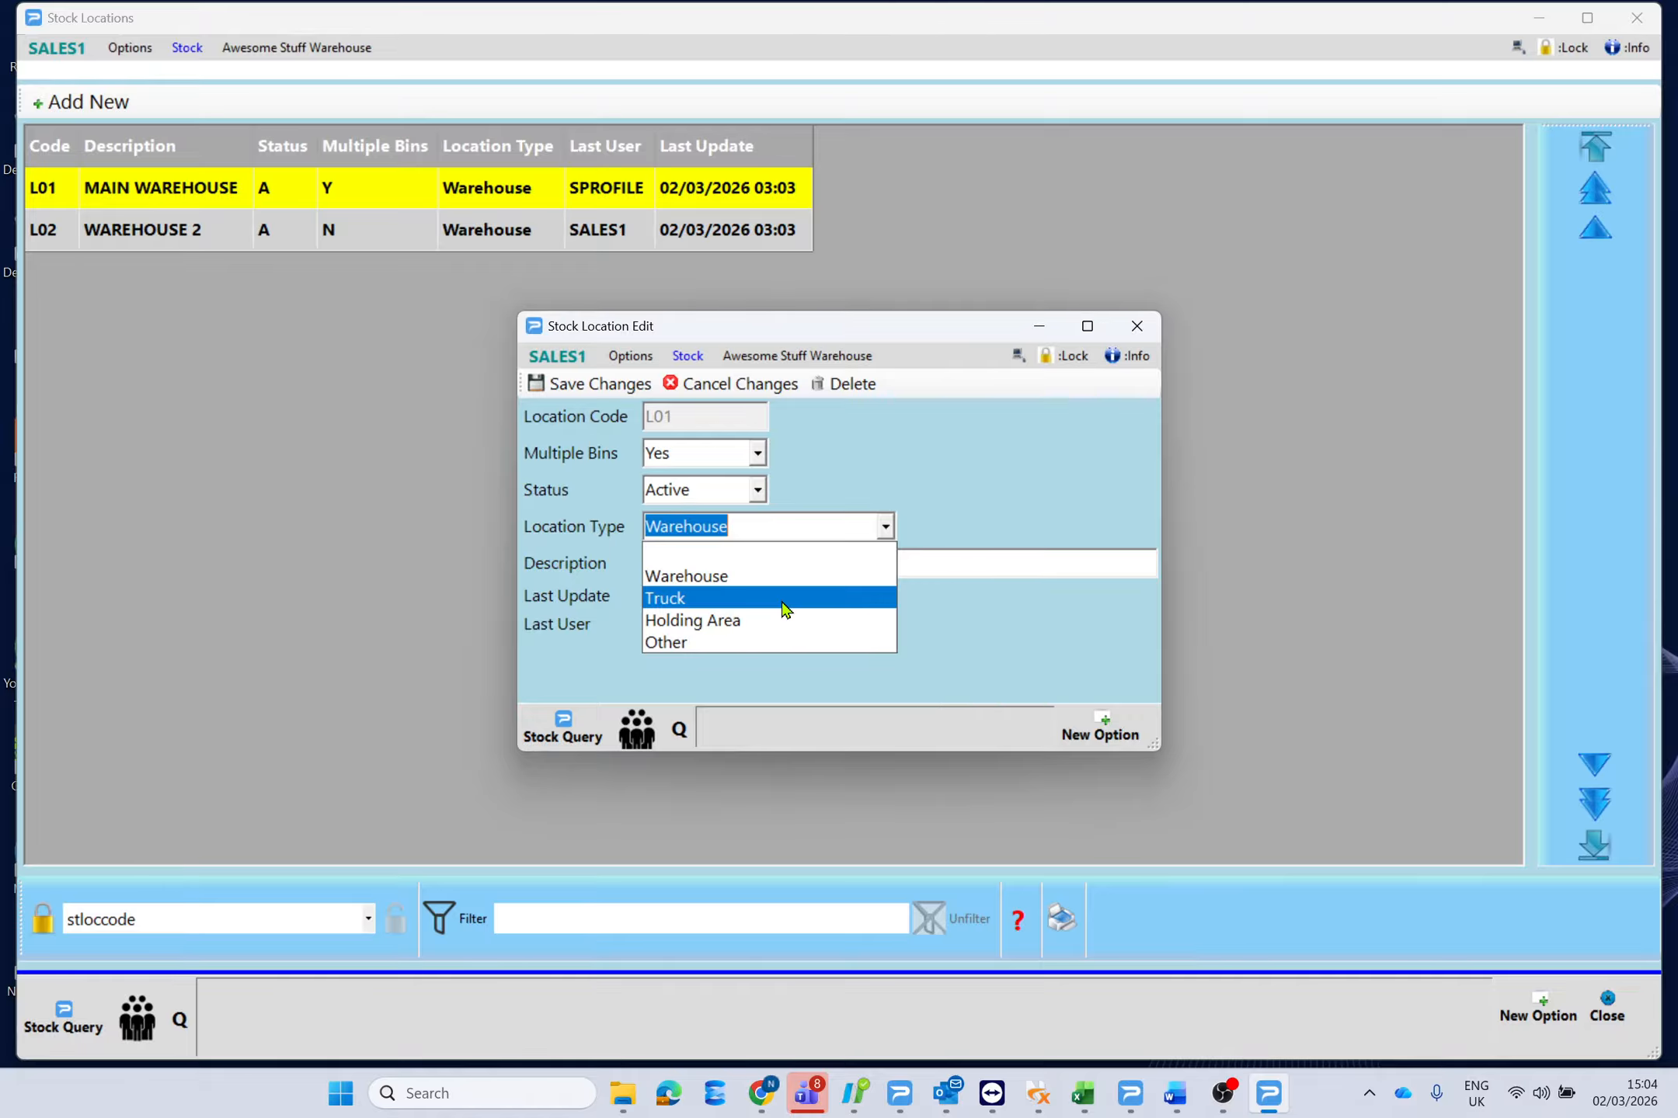
left_click(786, 576)
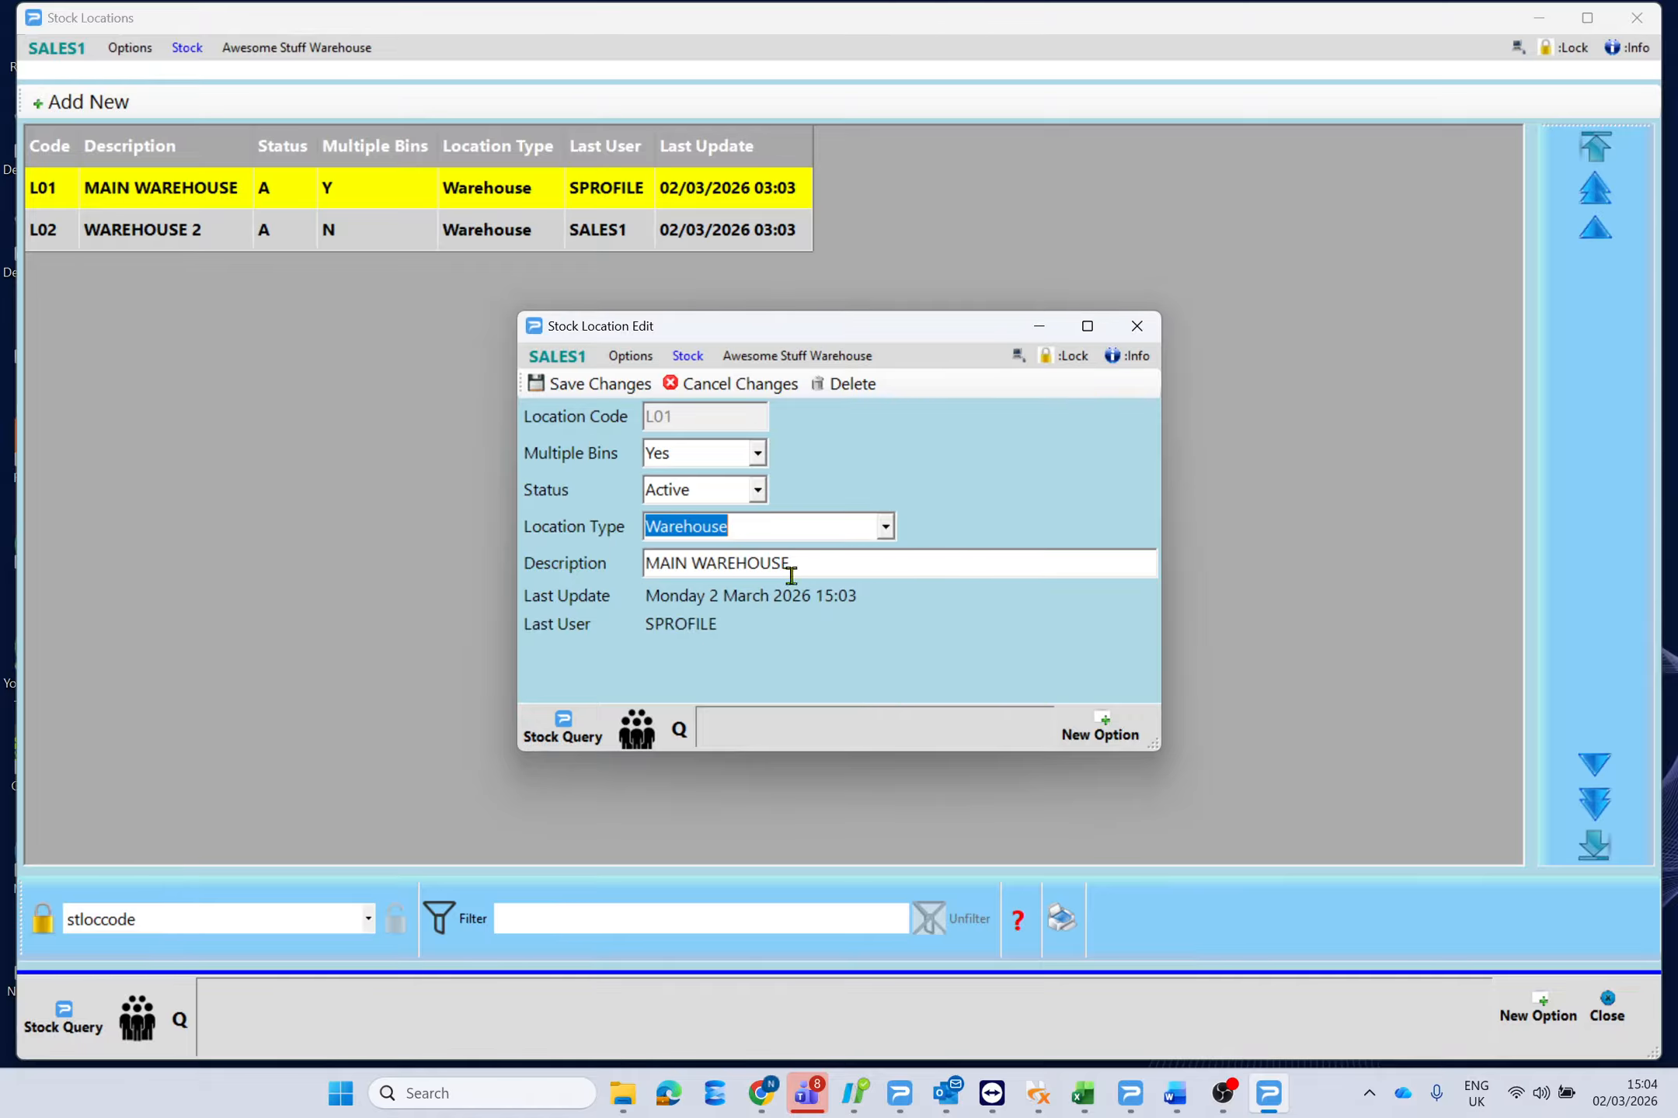
left_click(749, 388)
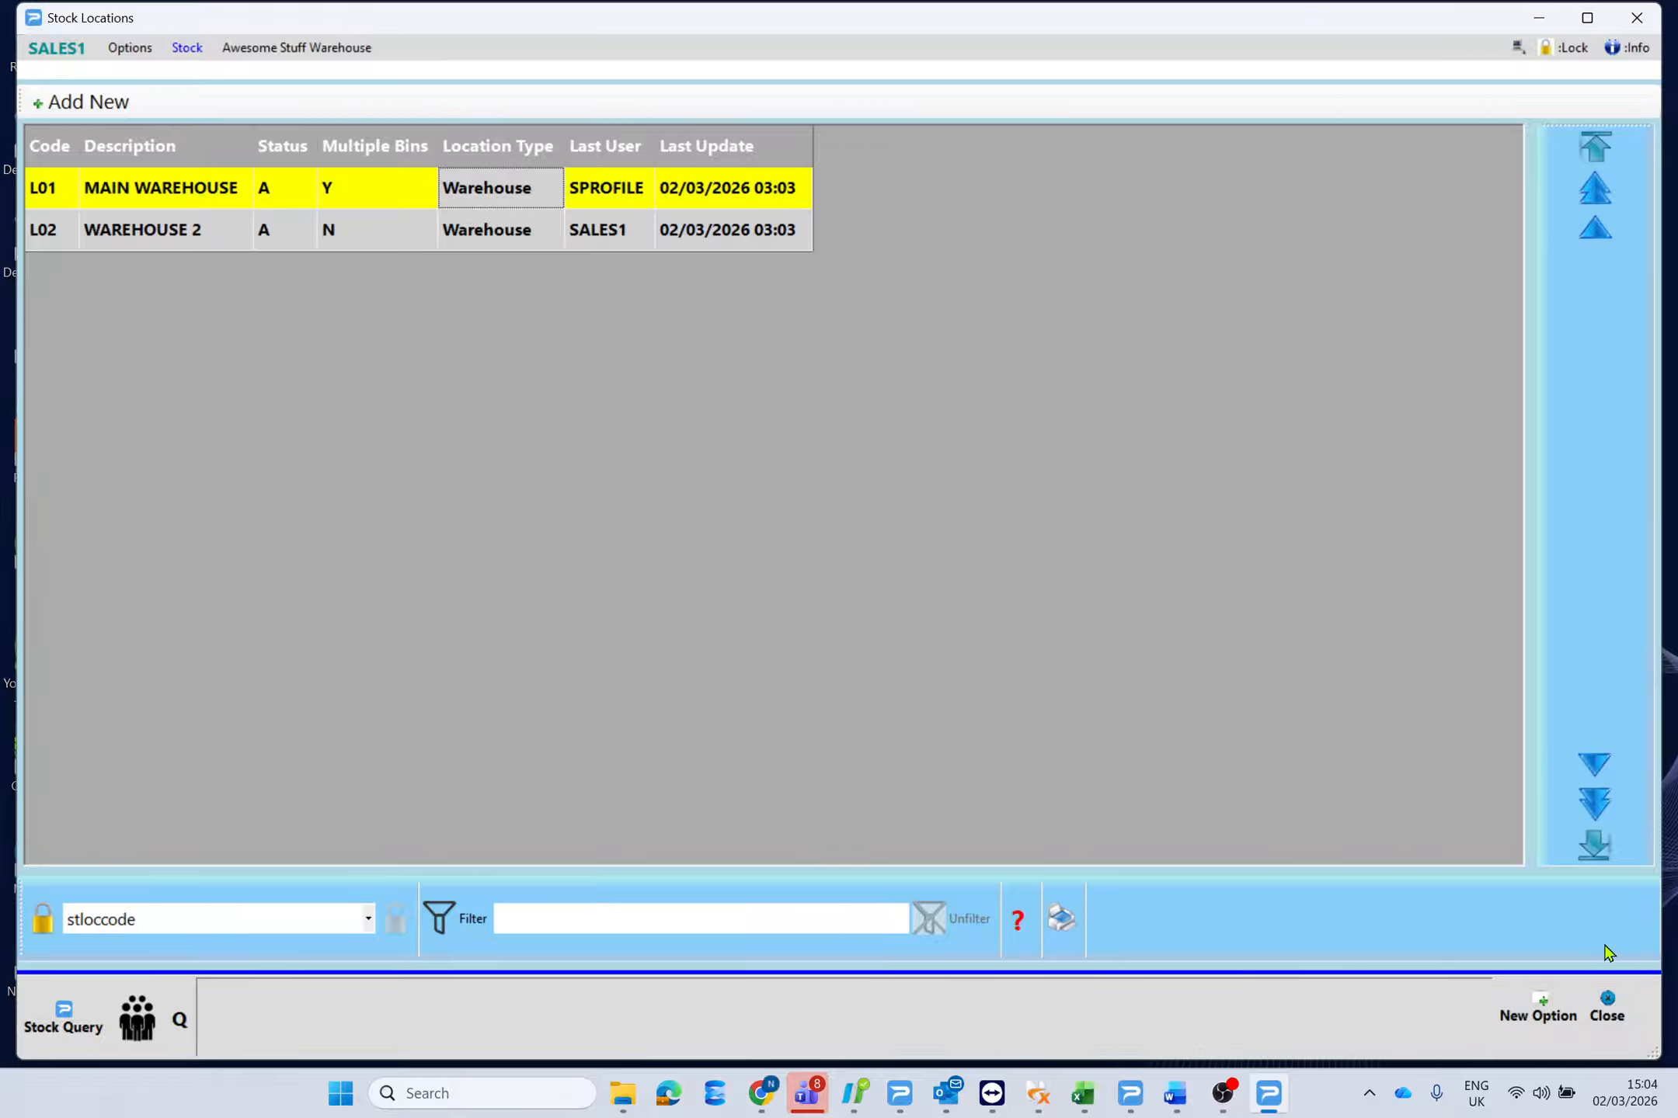
Search stock items for 'hat' and open 12345ZZZ Awesome PURPLE HAT on its General page.
left_click(1606, 1009)
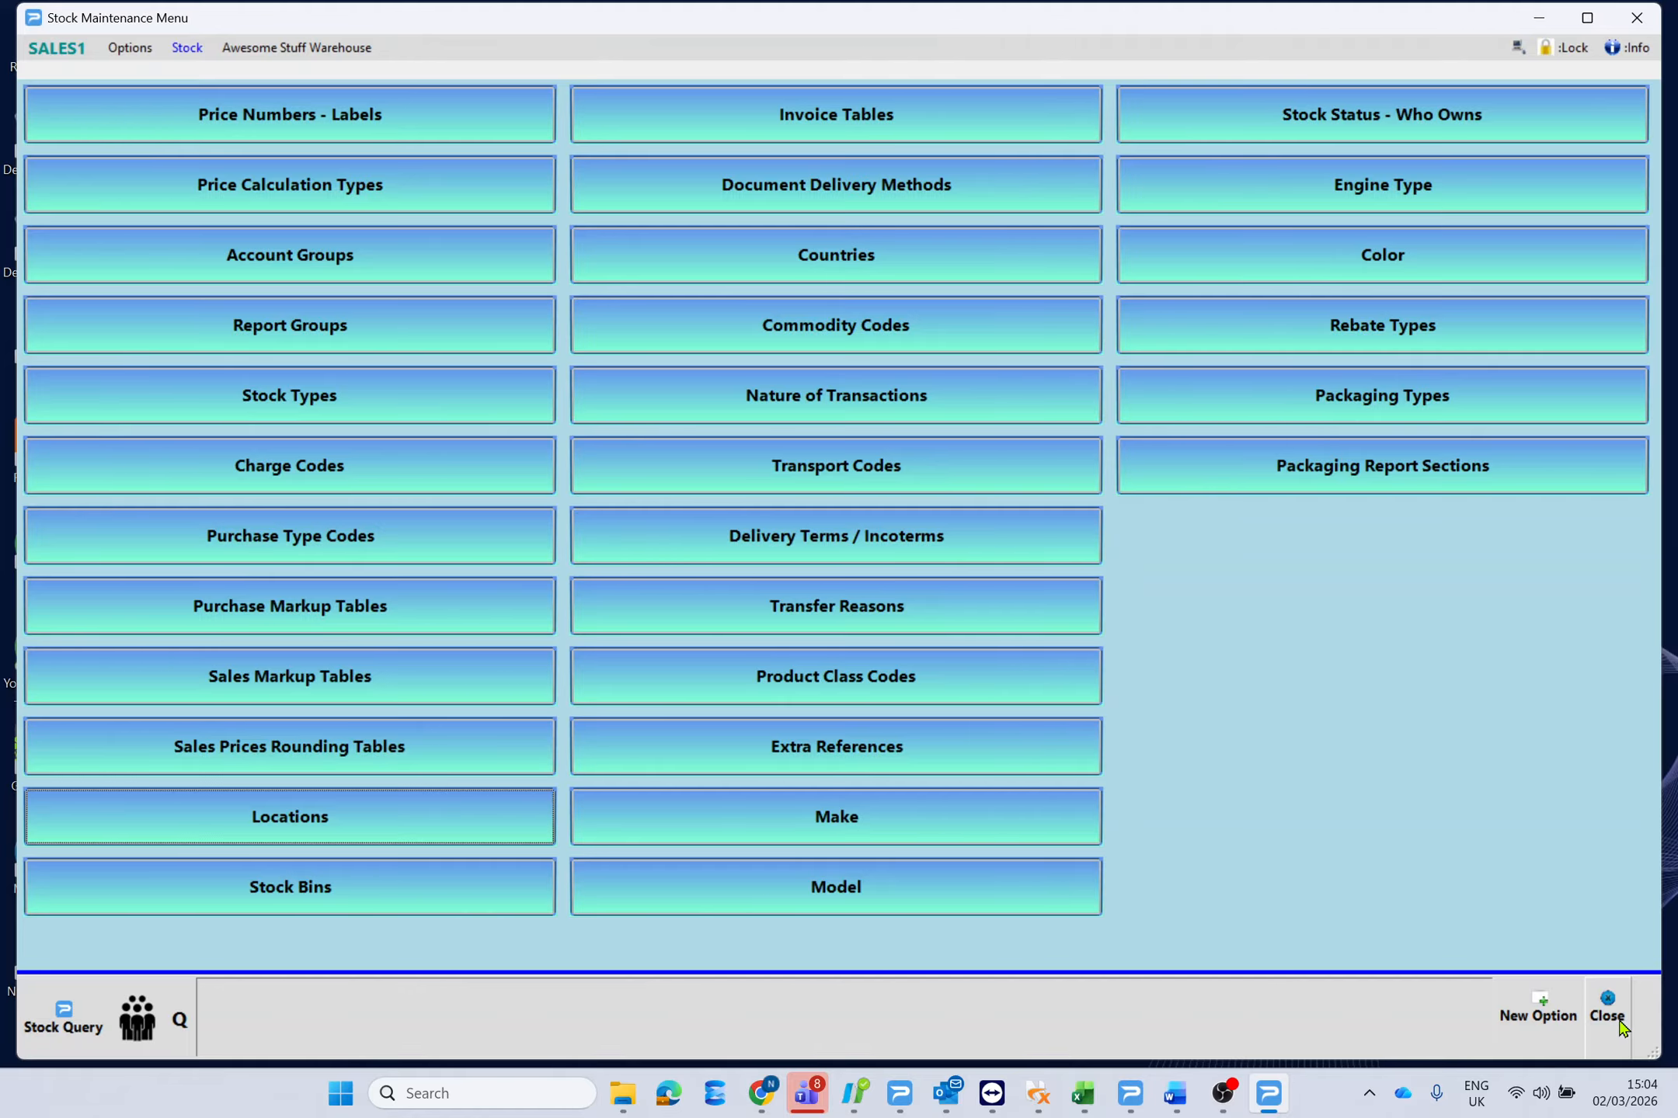
left_click(1618, 1019)
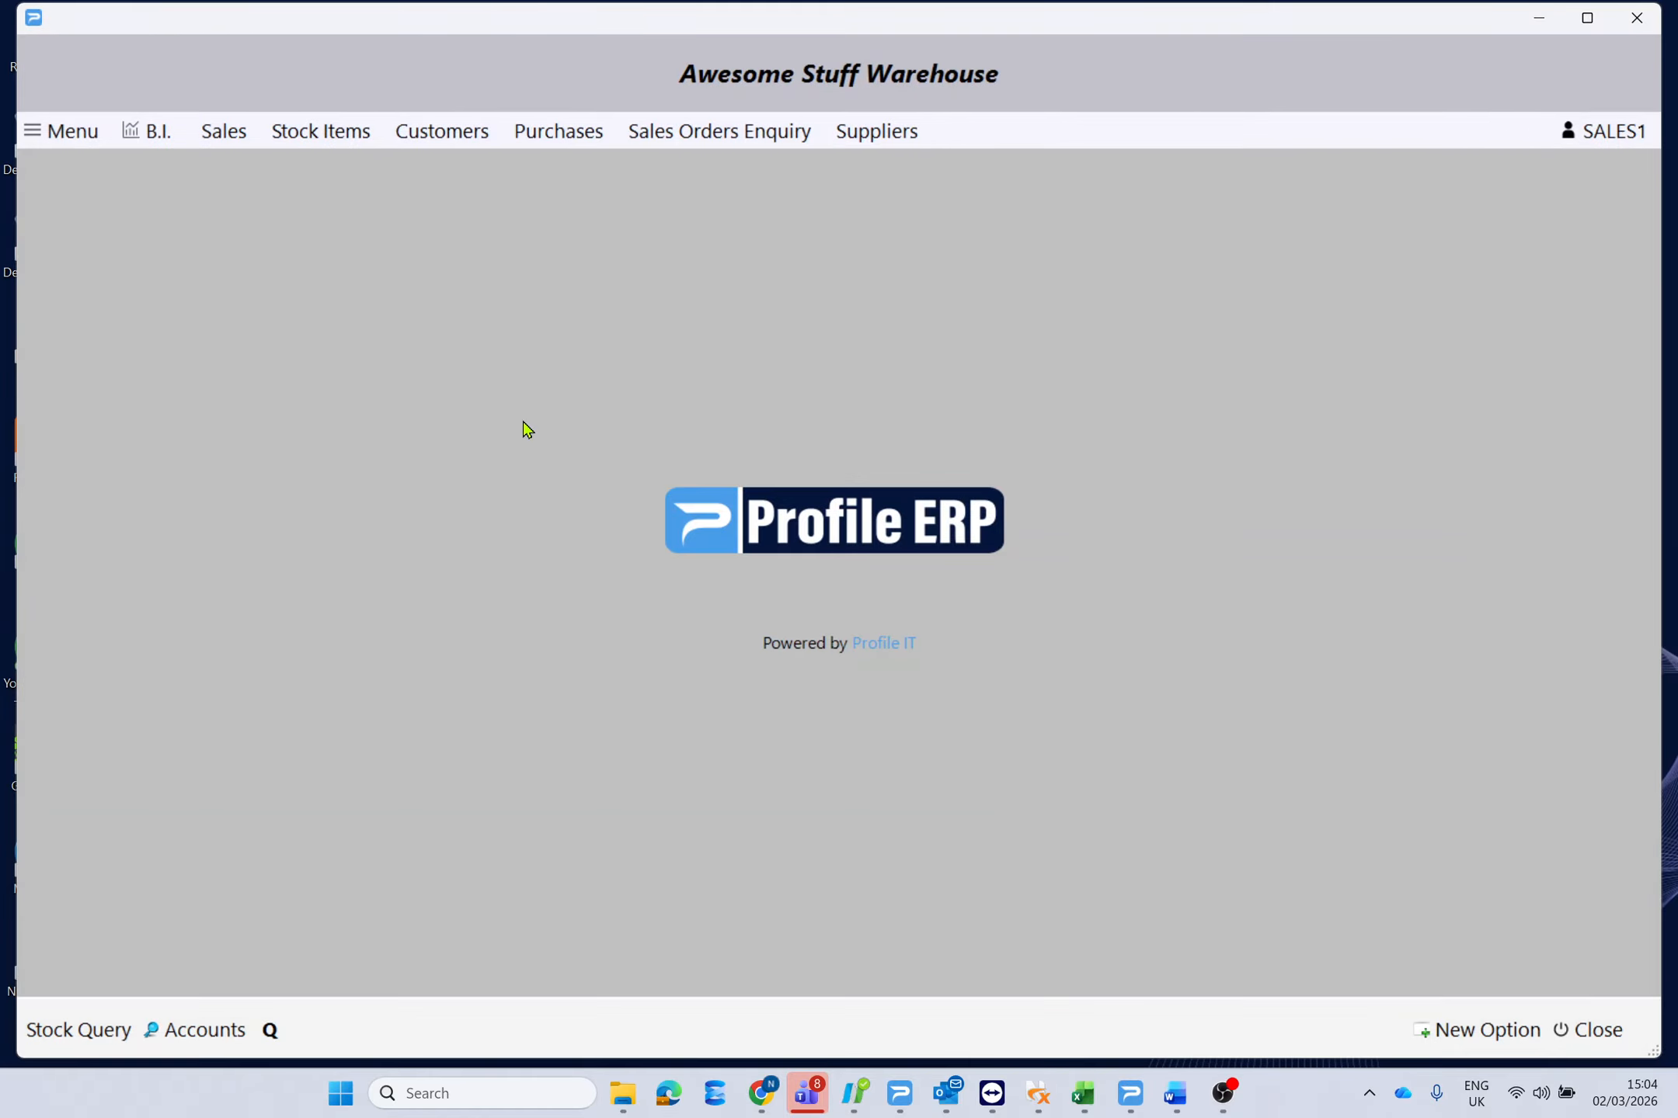
left_click(318, 132)
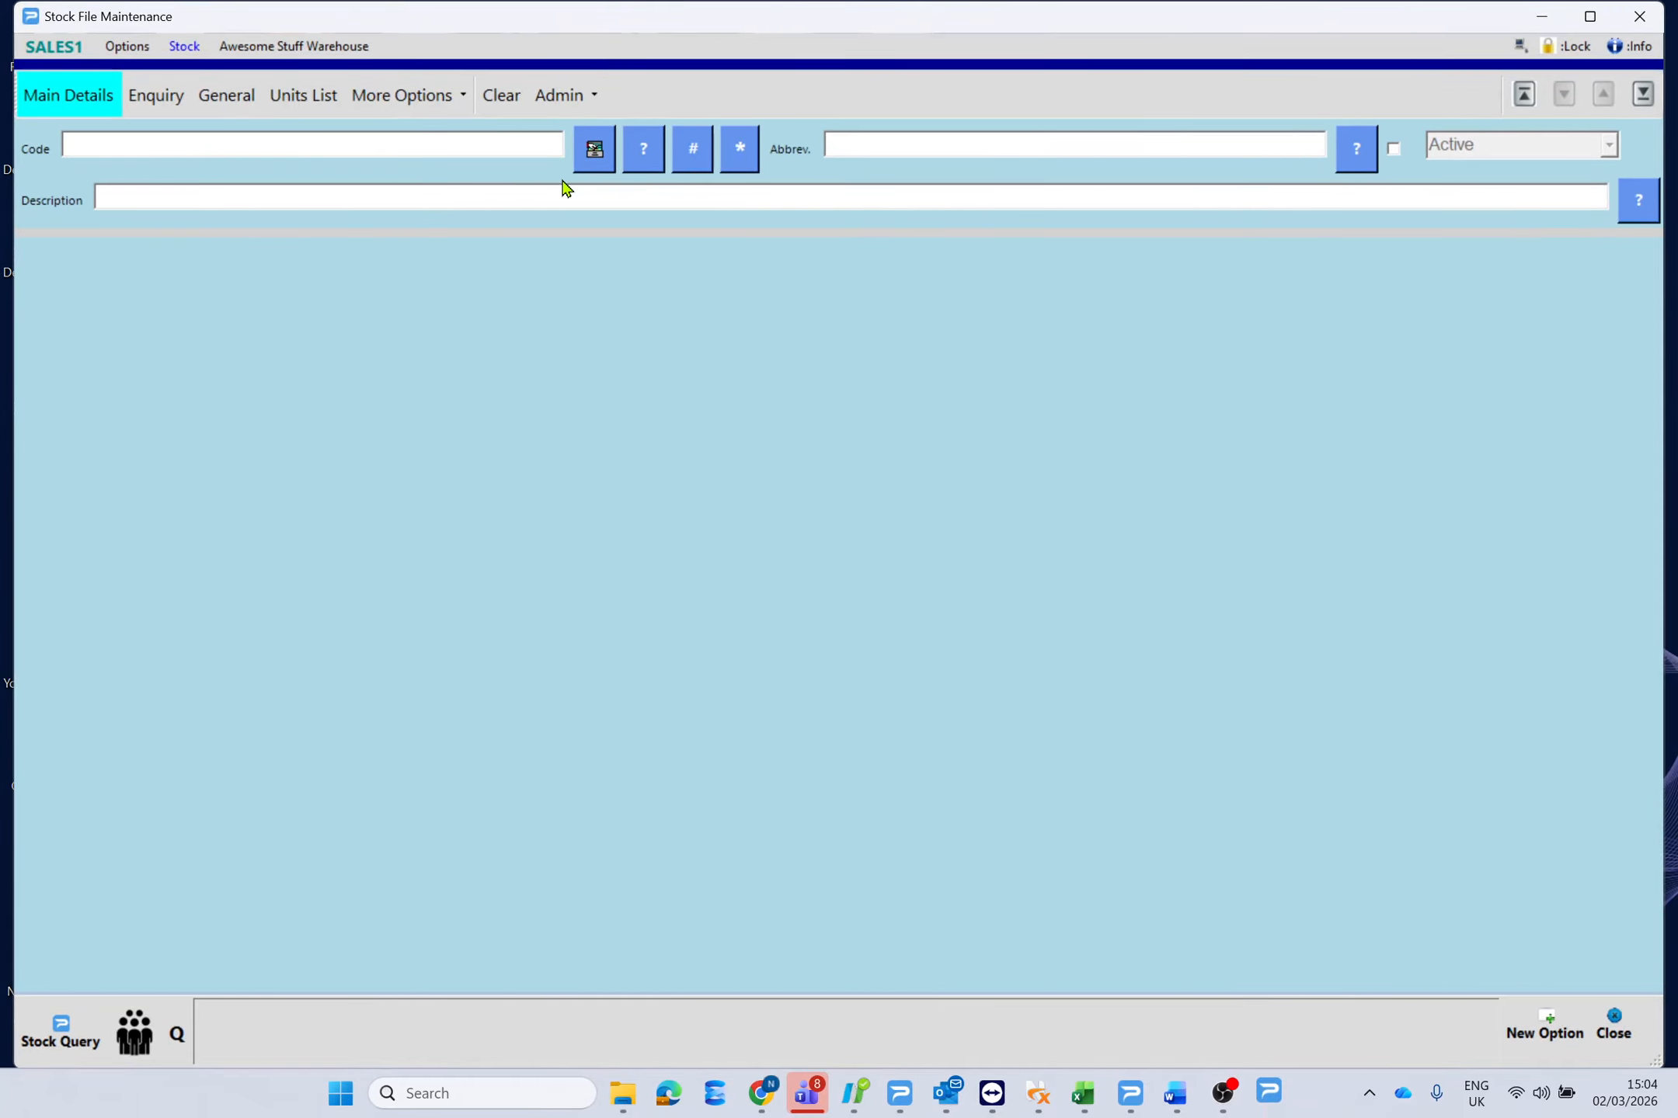
left_click(240, 195)
type("hat")
key("Return")
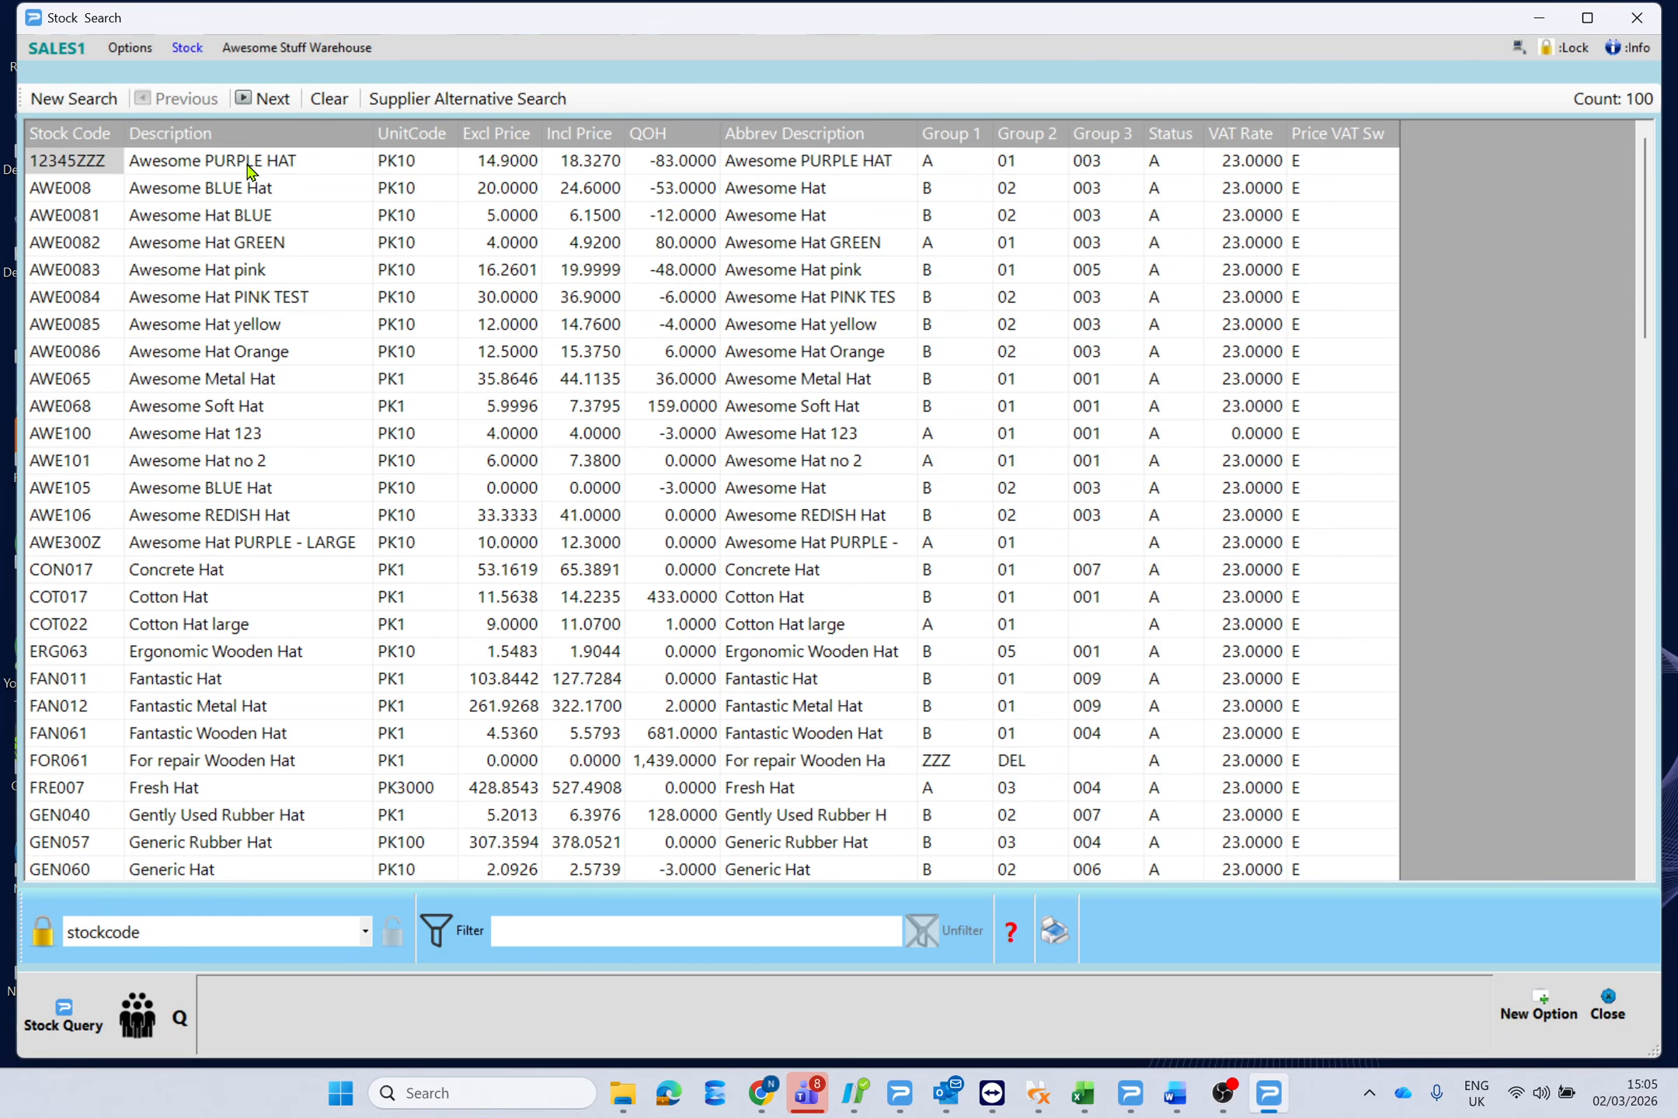
double_click(261, 170)
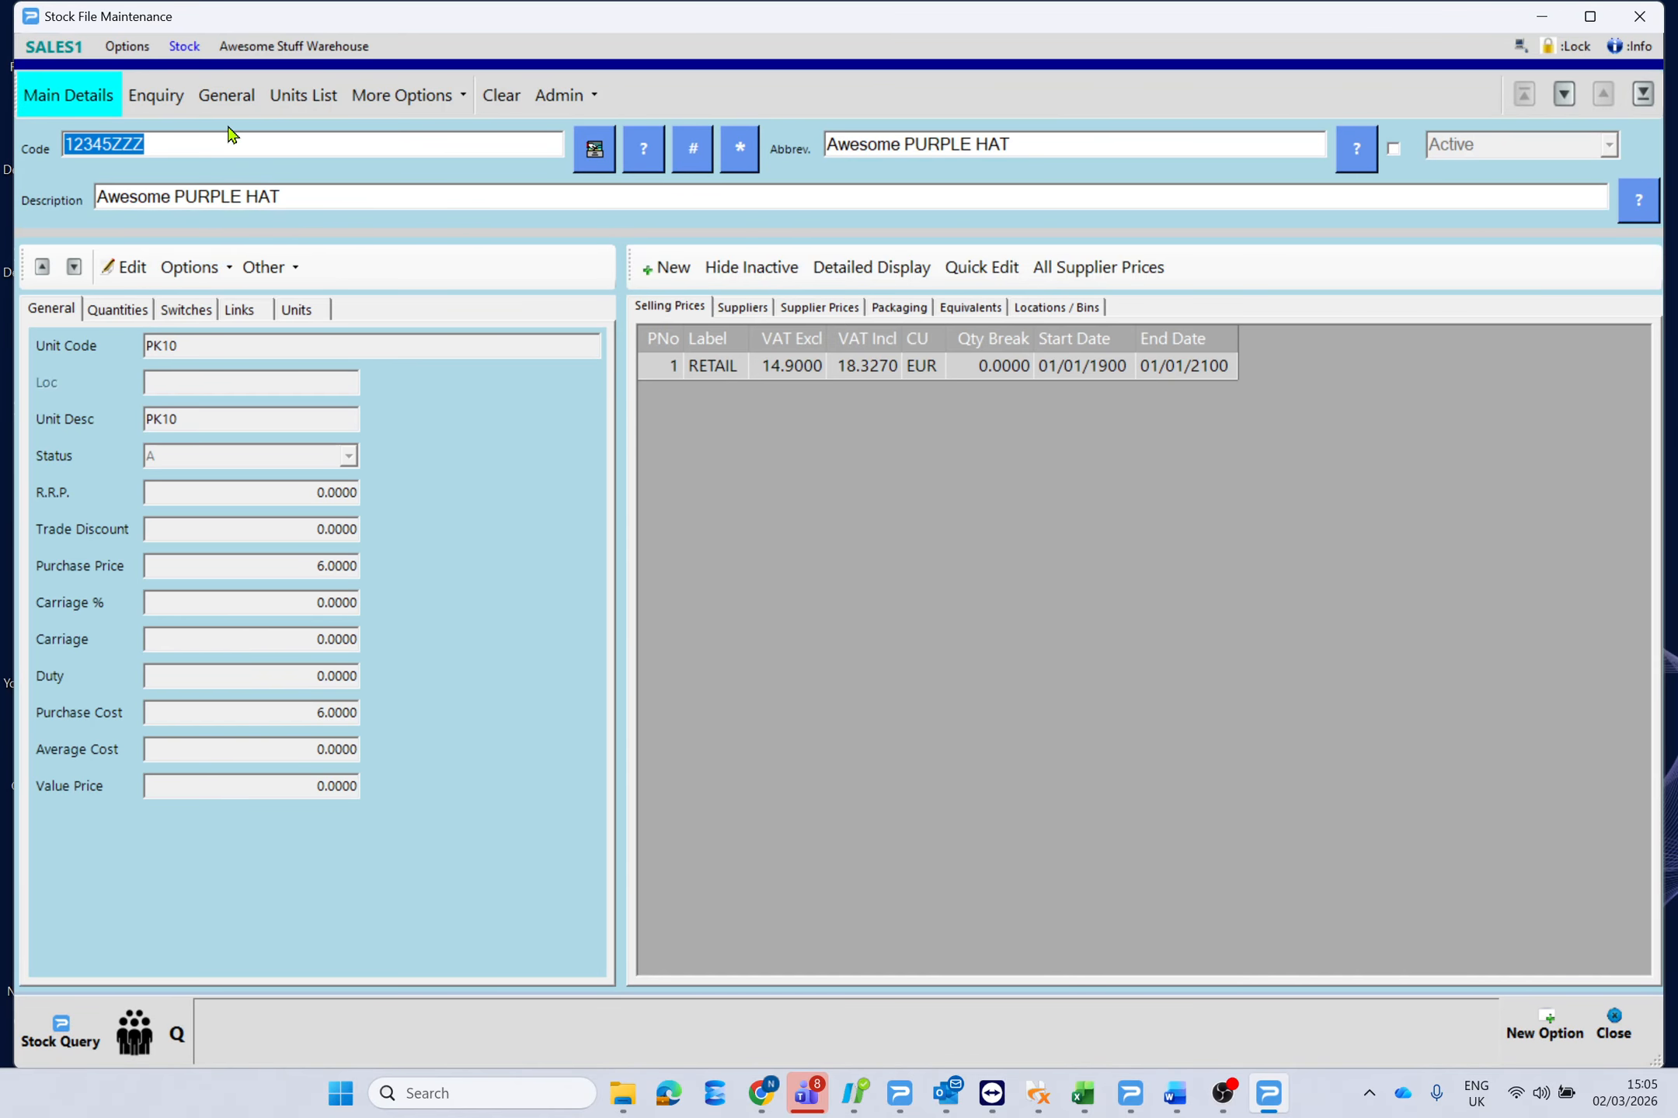
left_click(230, 105)
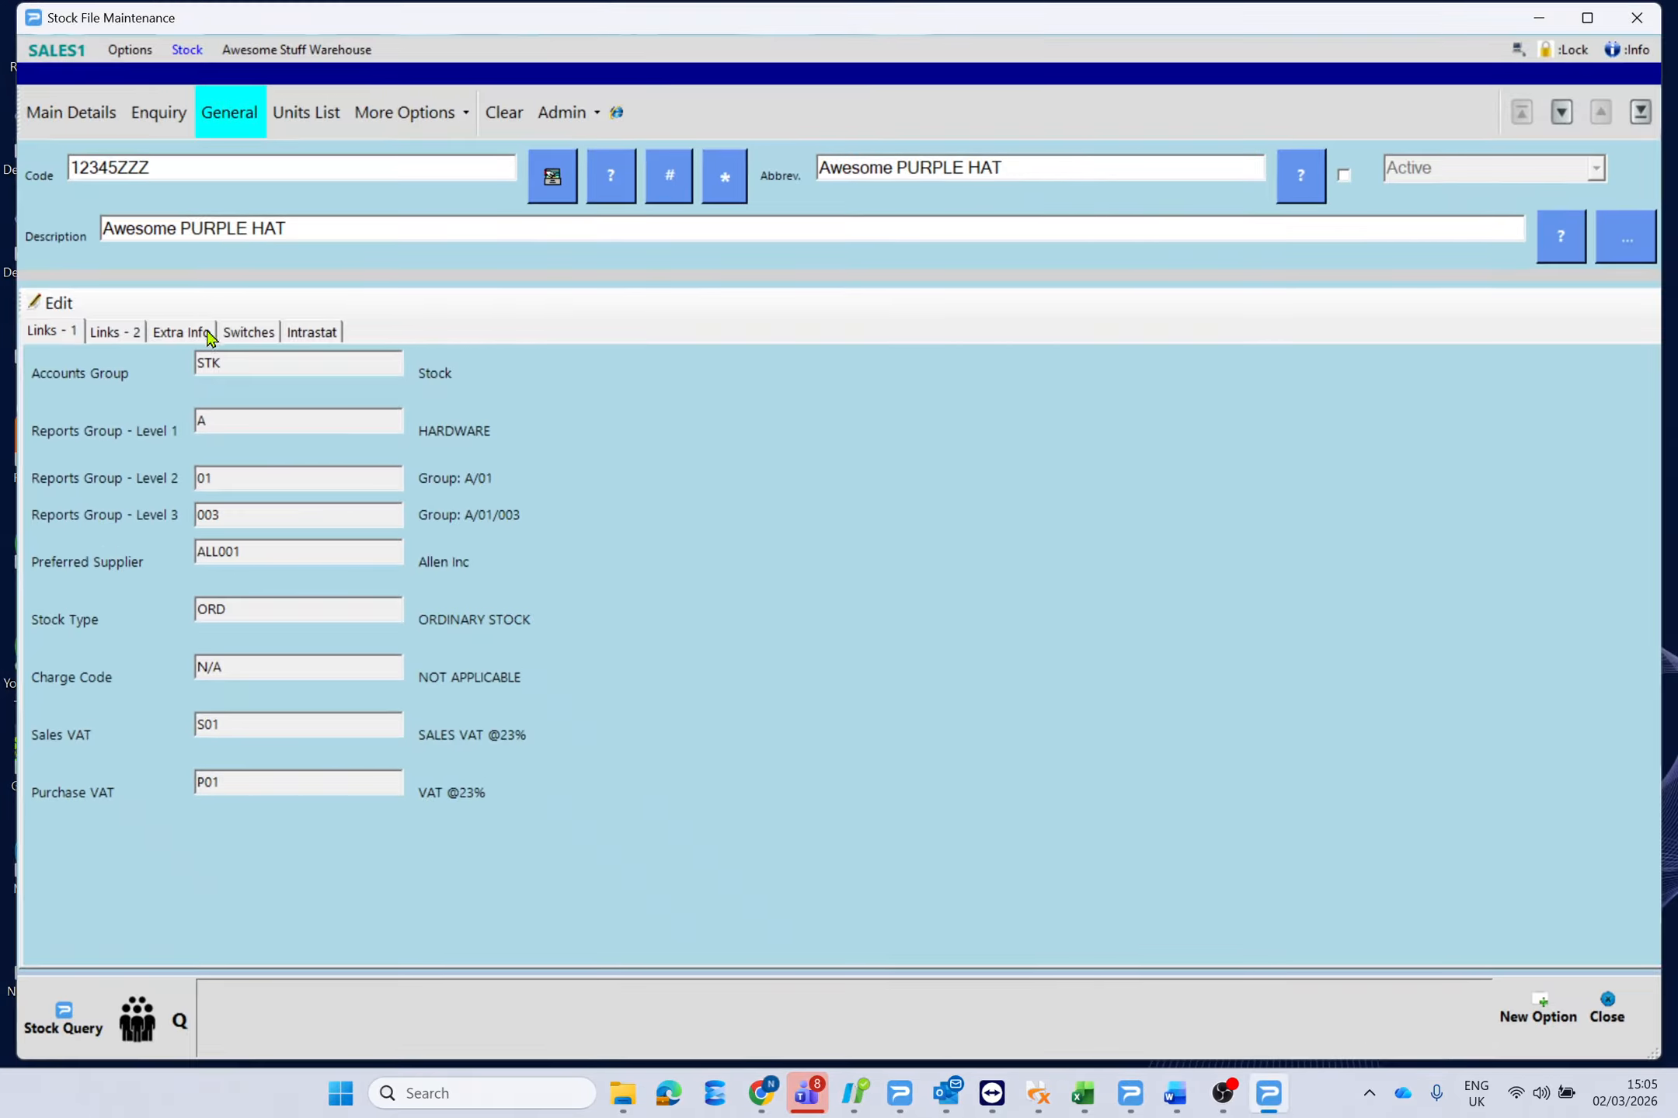
Set item 12345ZZZ's Multiple Locations switch to YES and save the record.
left_click(250, 338)
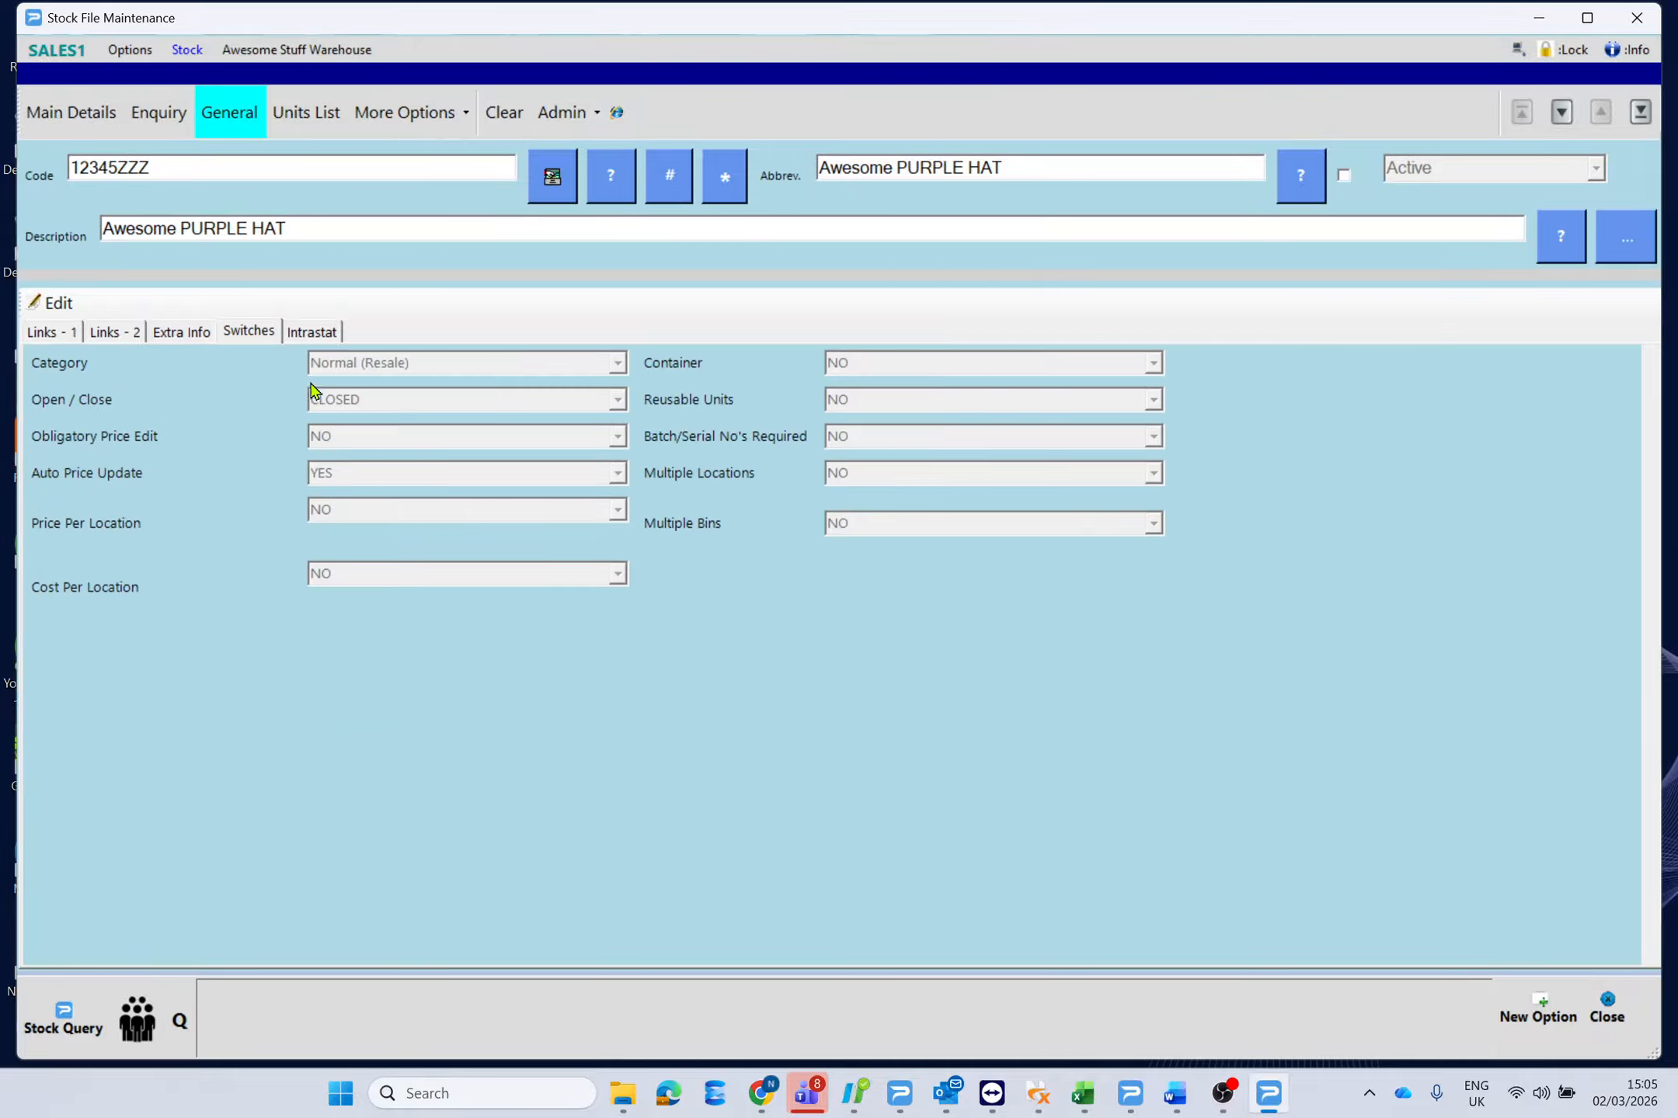
left_click(57, 303)
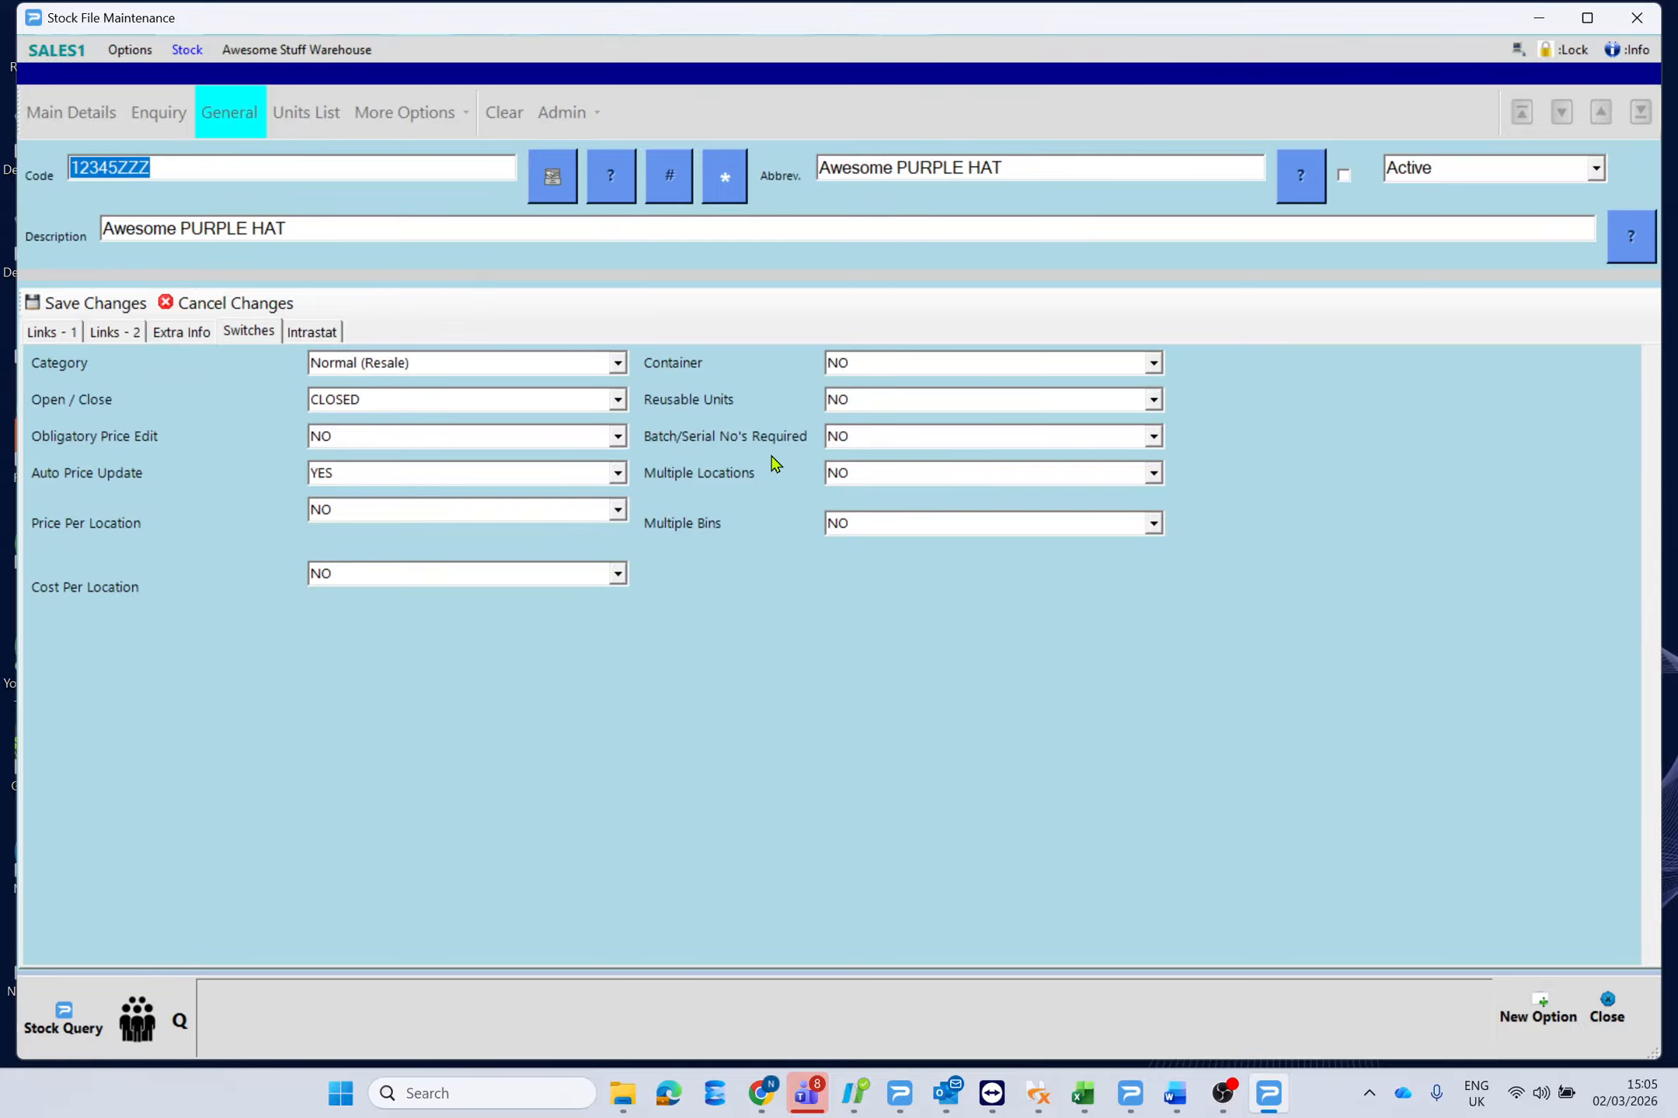
left_click(1153, 476)
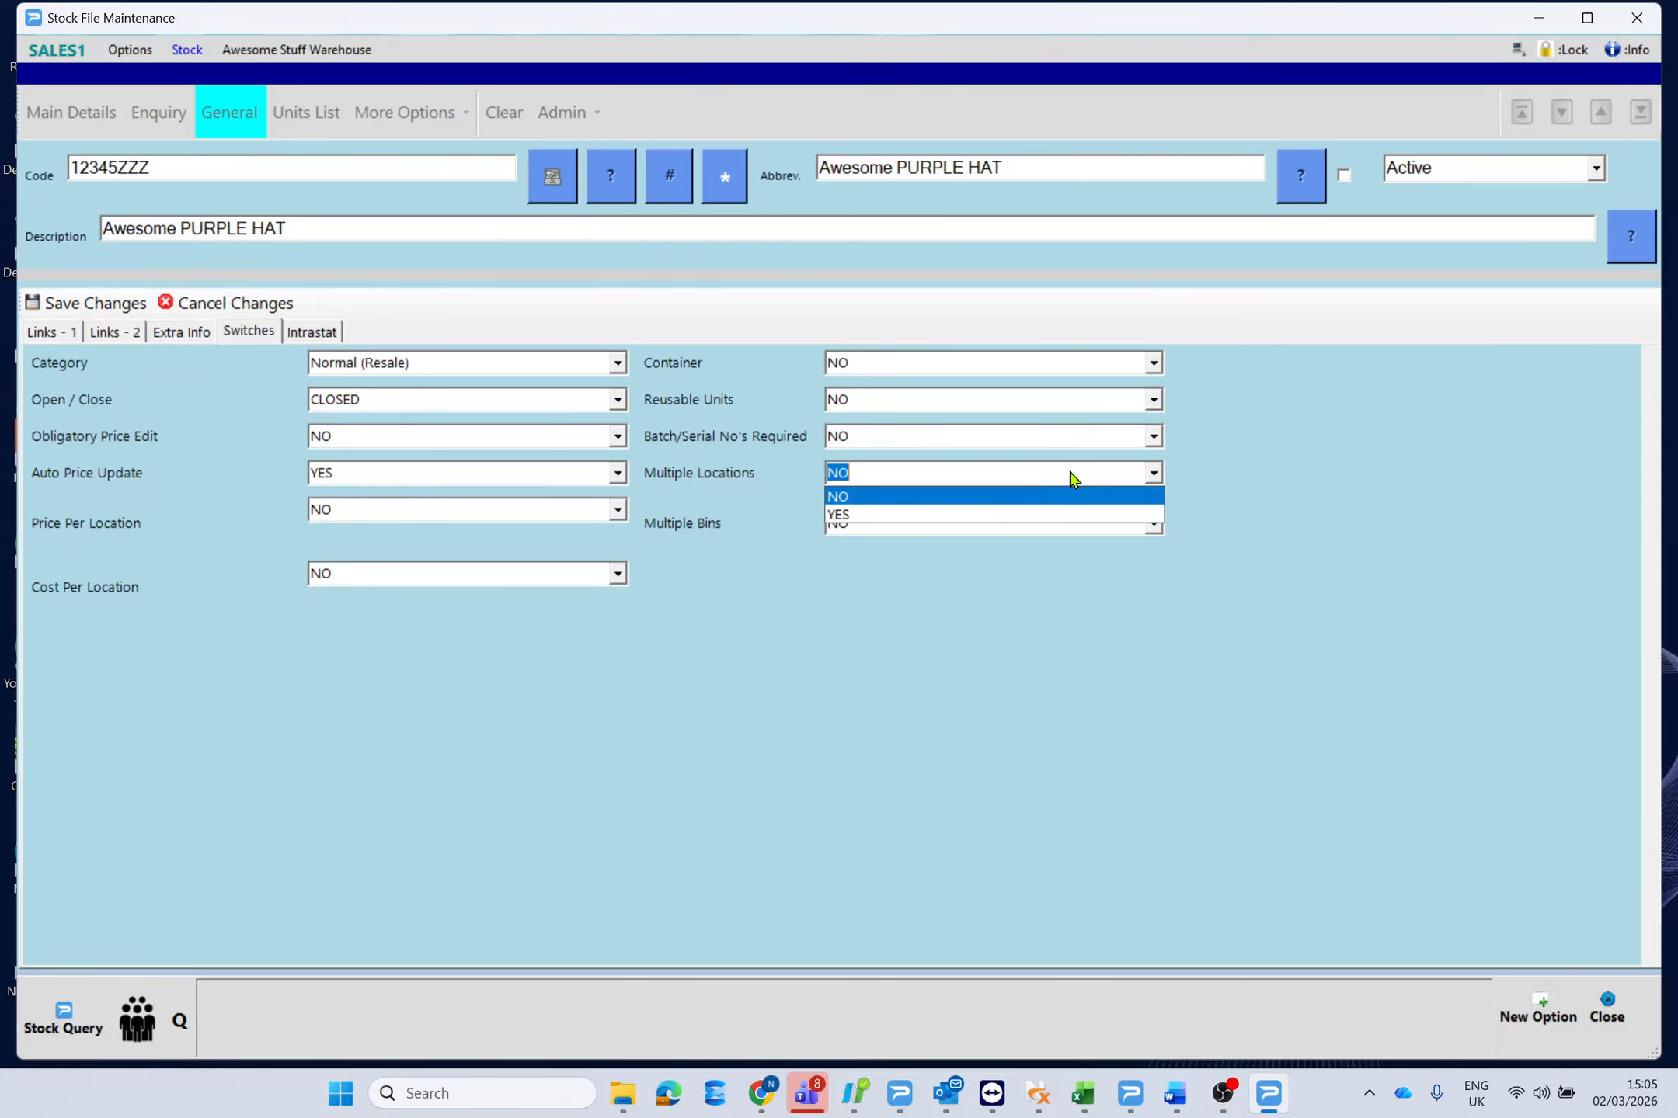
left_click(889, 516)
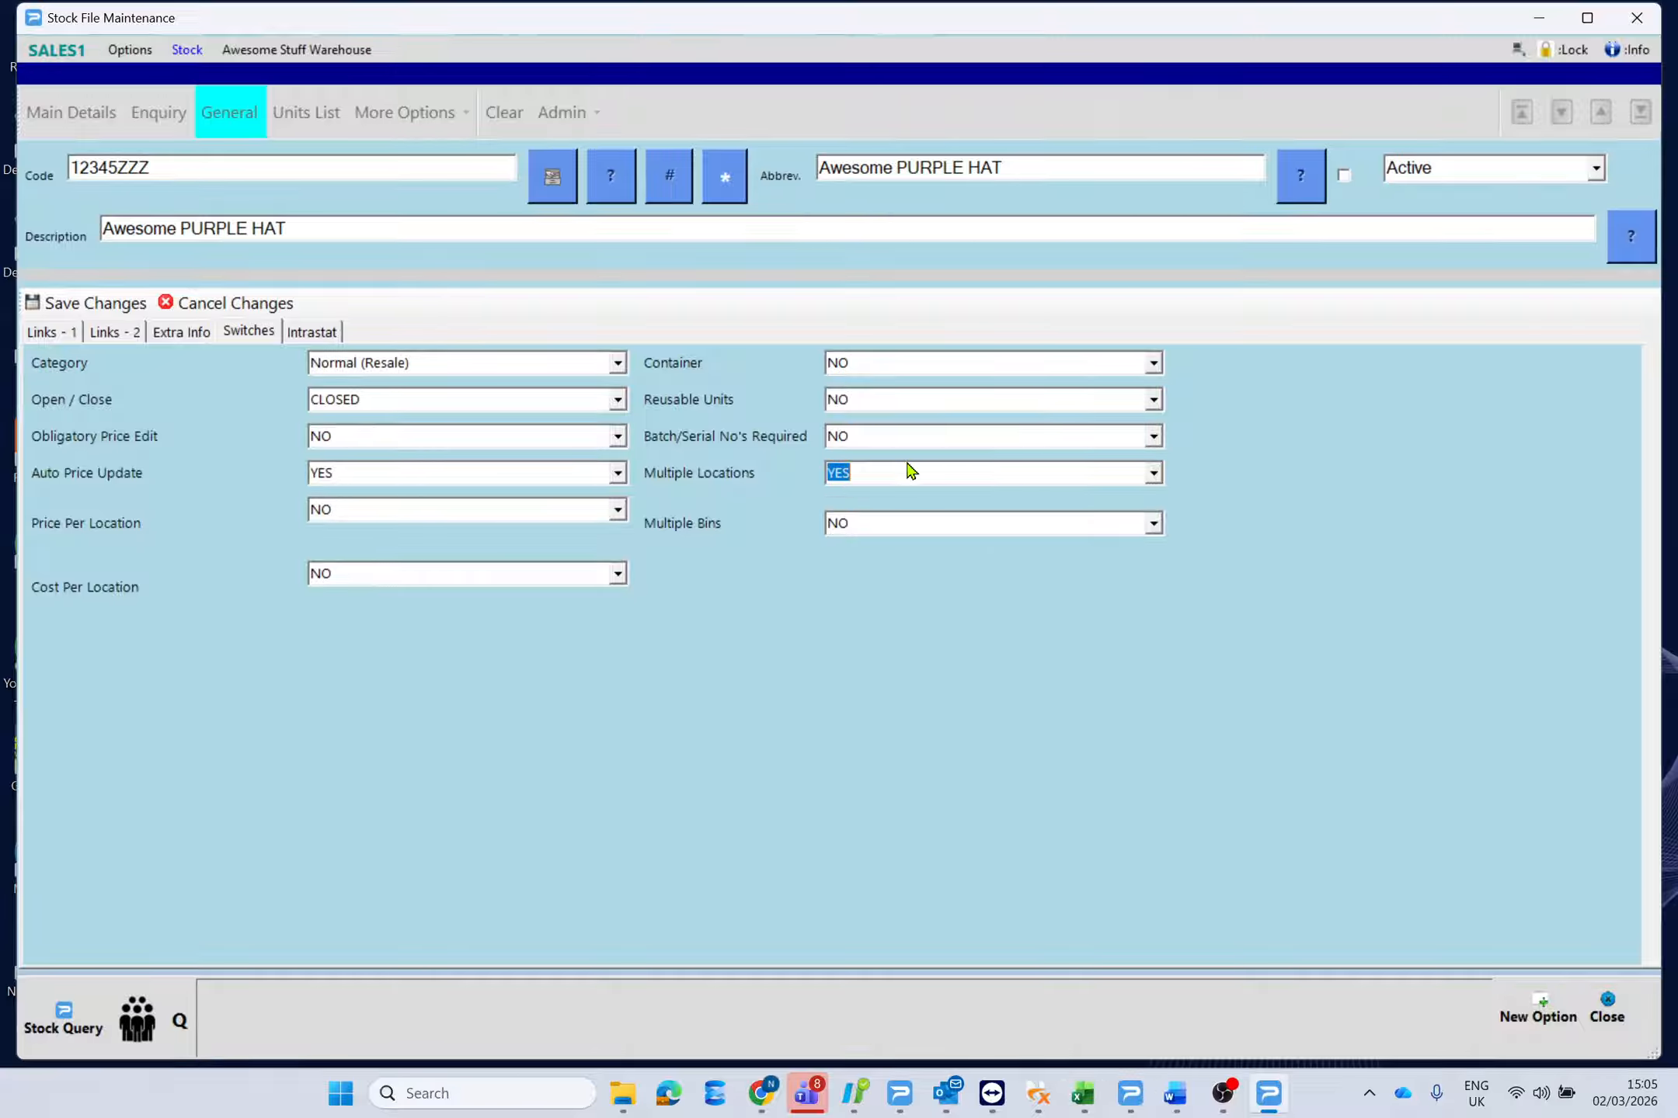
left_click(78, 306)
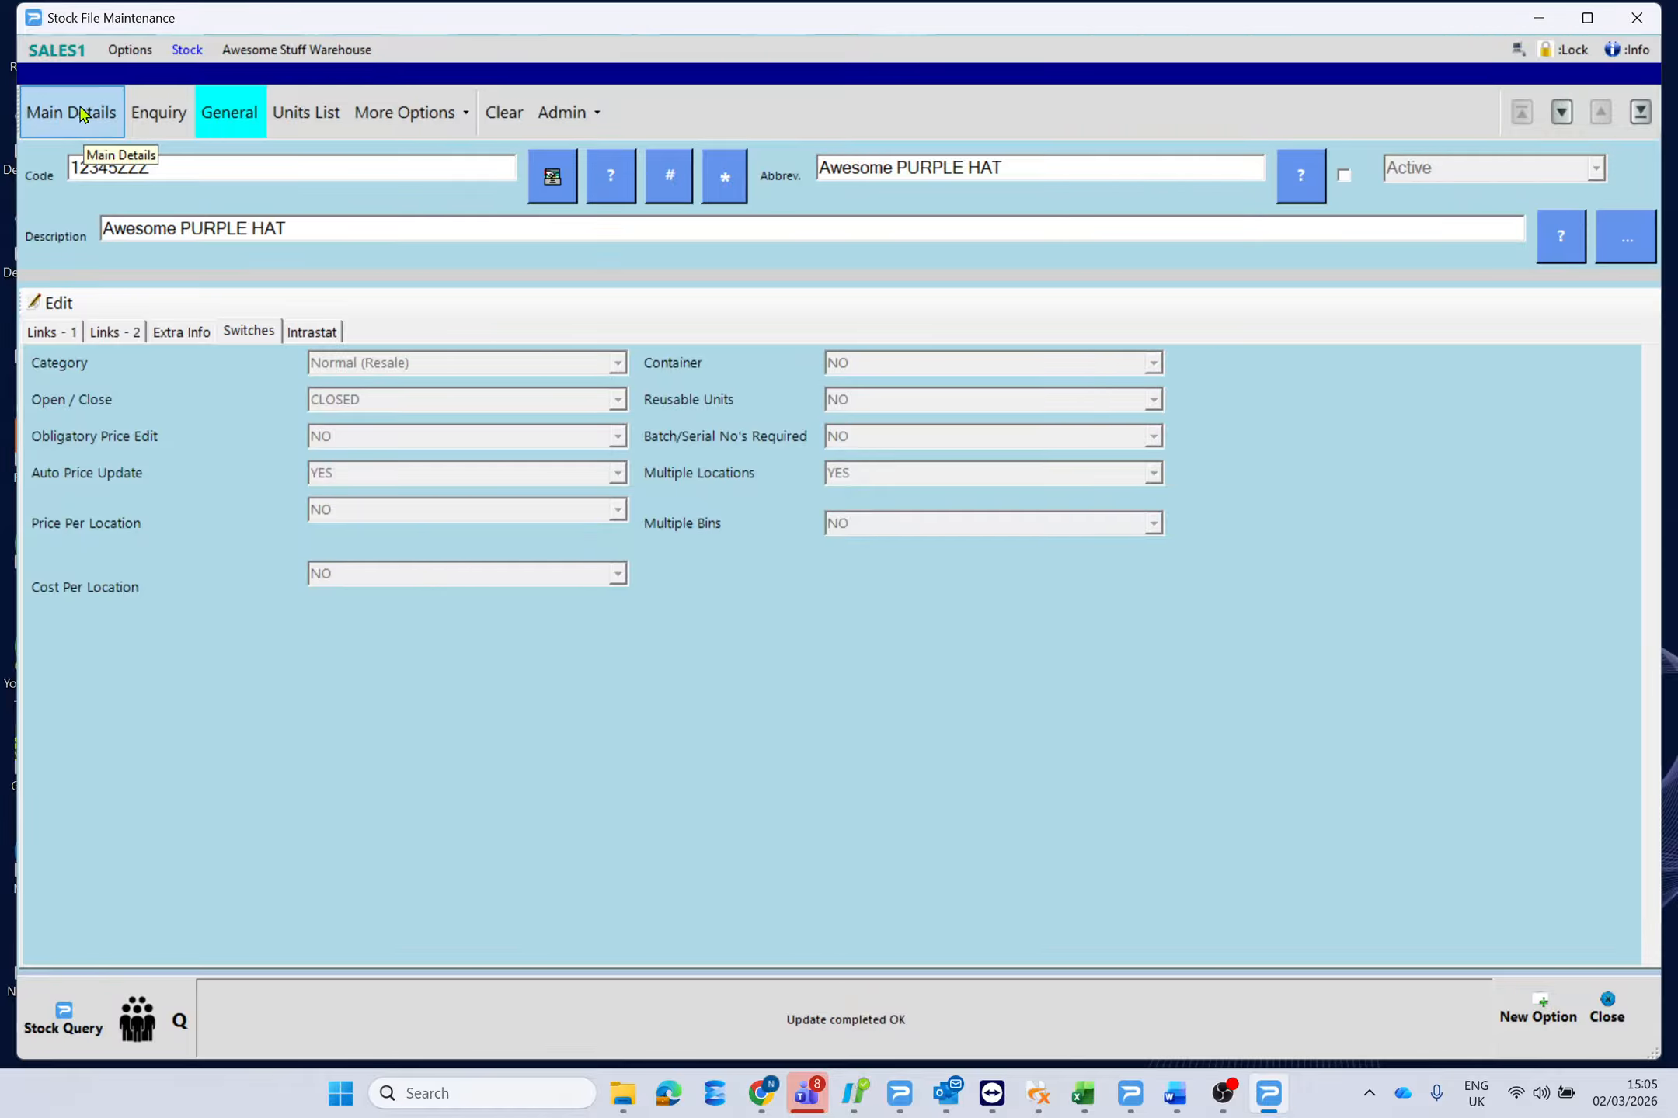
Add L02 WAREHOUSE 2 with bin DEFBIN as a new location for 12345ZZZ.
left_click(78, 113)
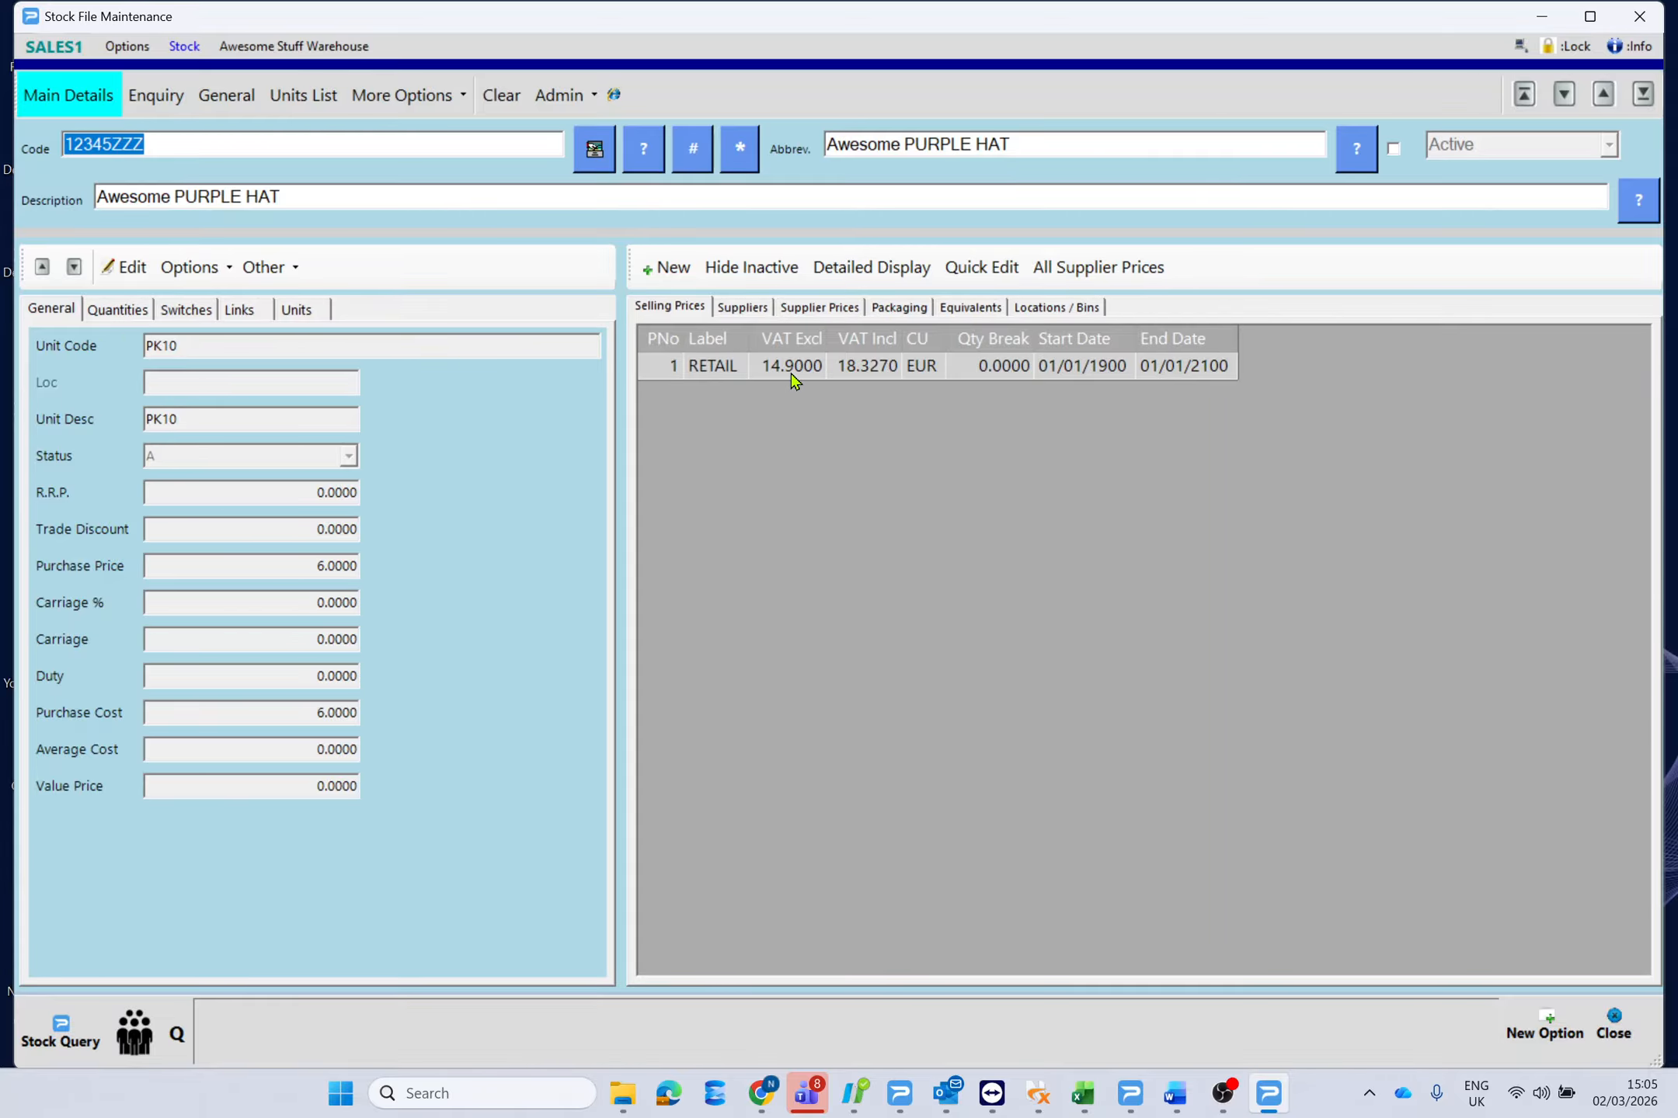
left_click(1078, 310)
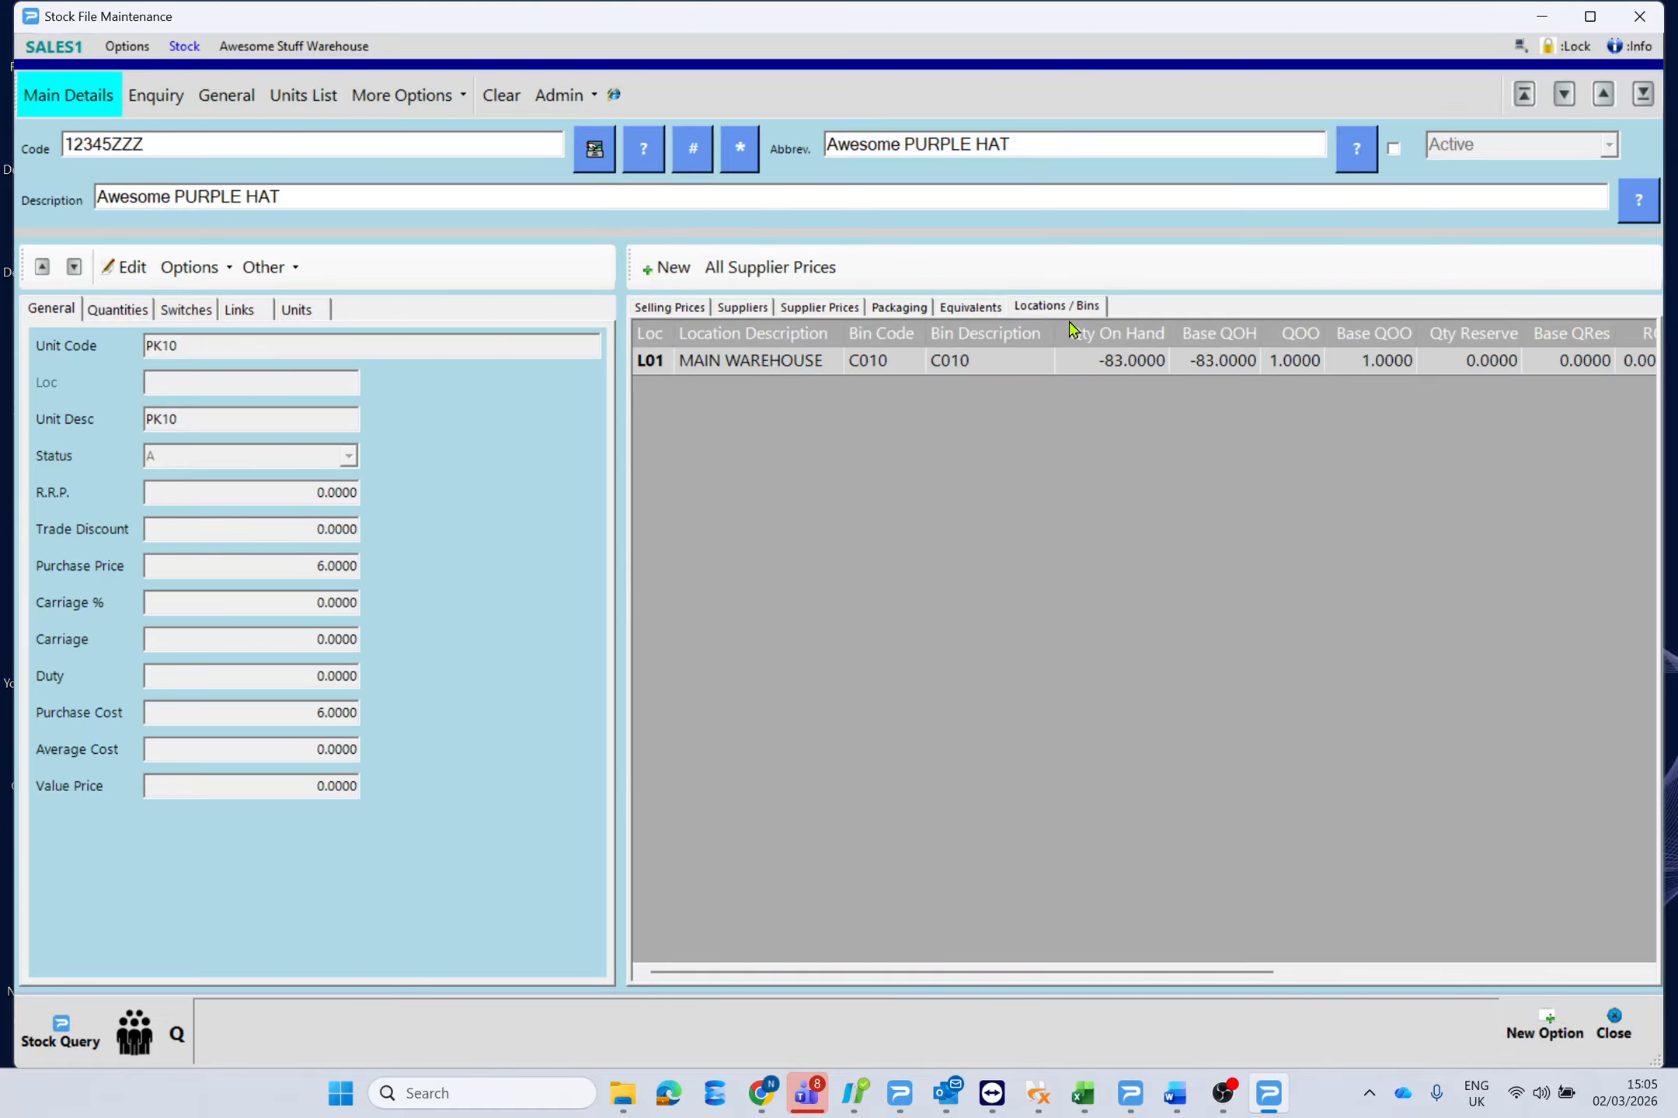
left_click(666, 267)
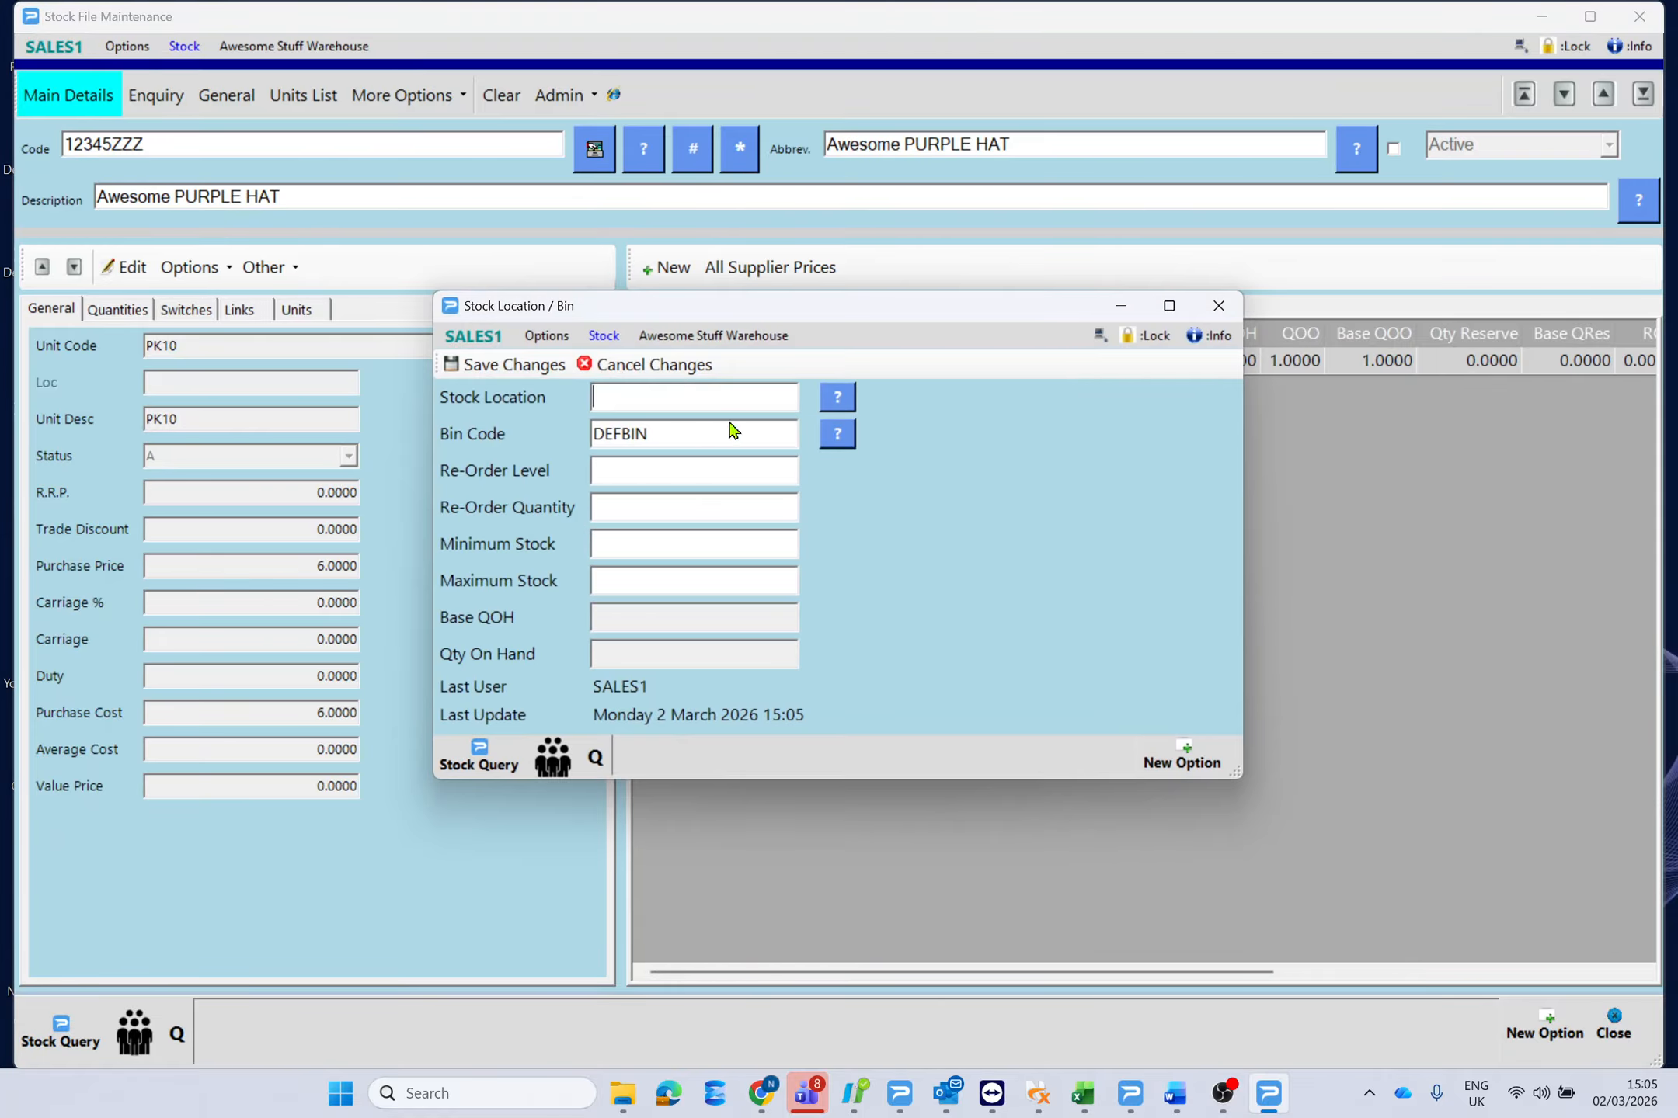
left_click(836, 397)
double_click(127, 240)
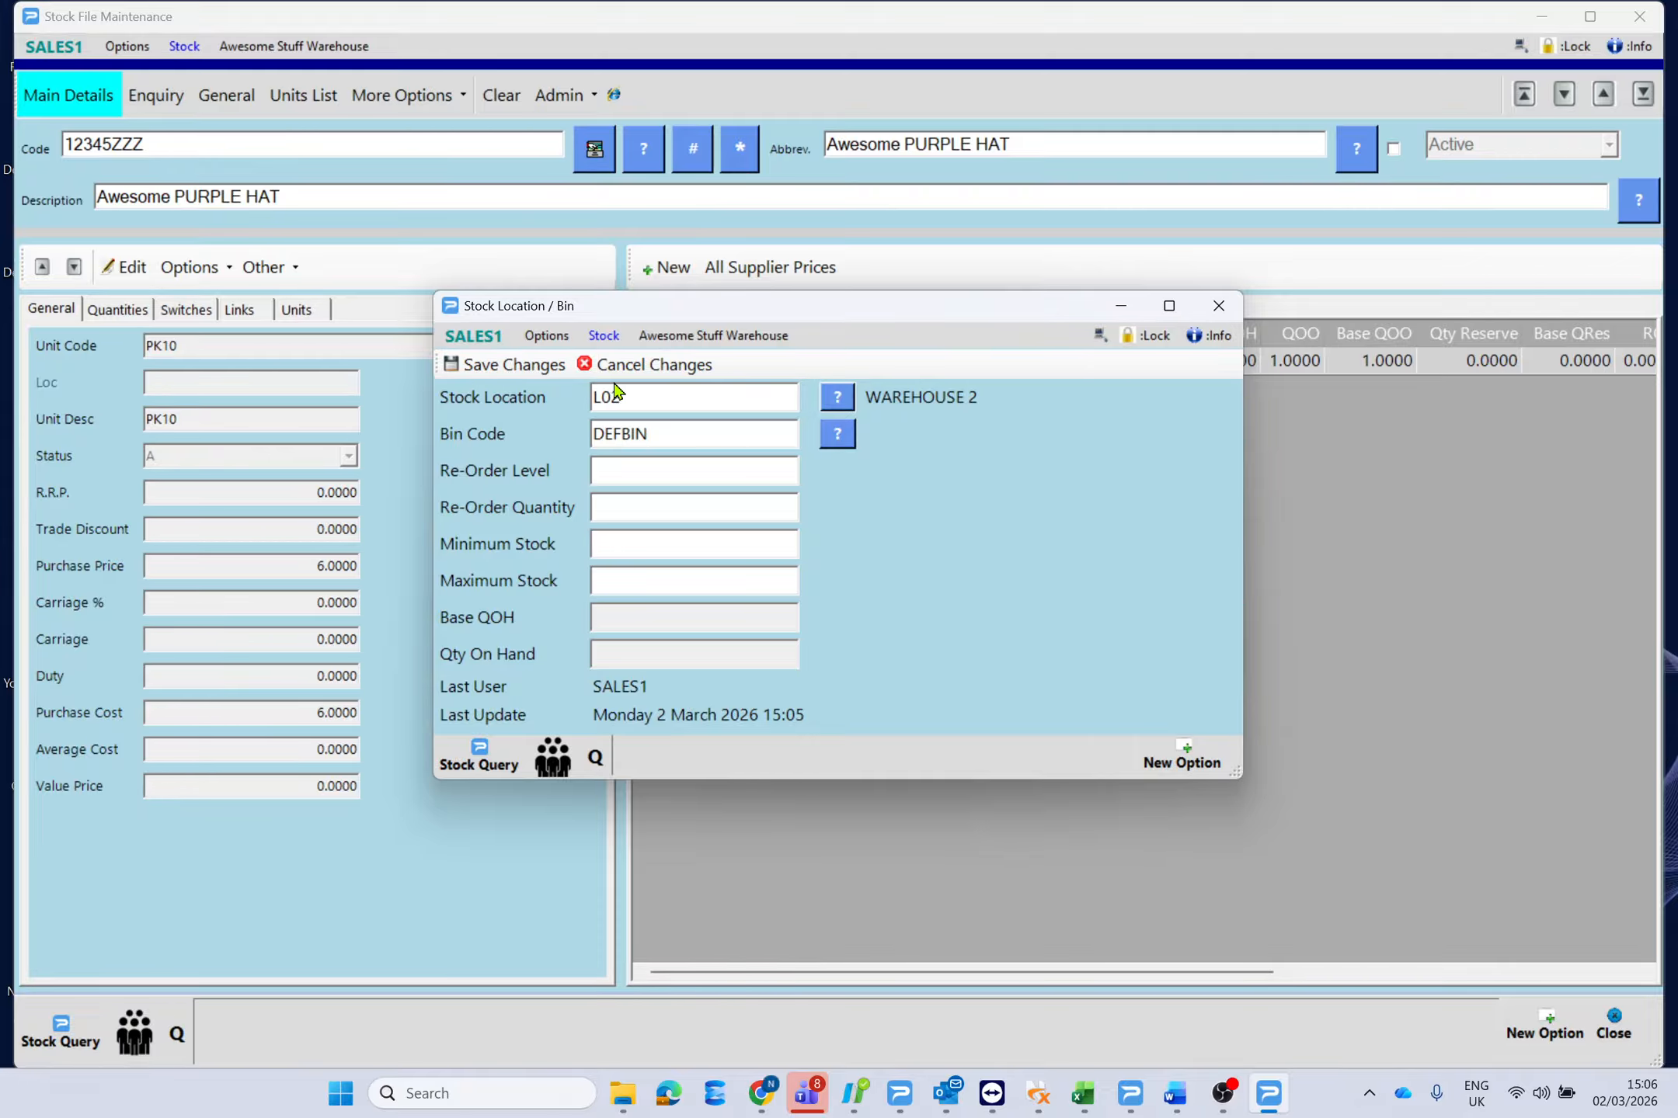
left_click(490, 364)
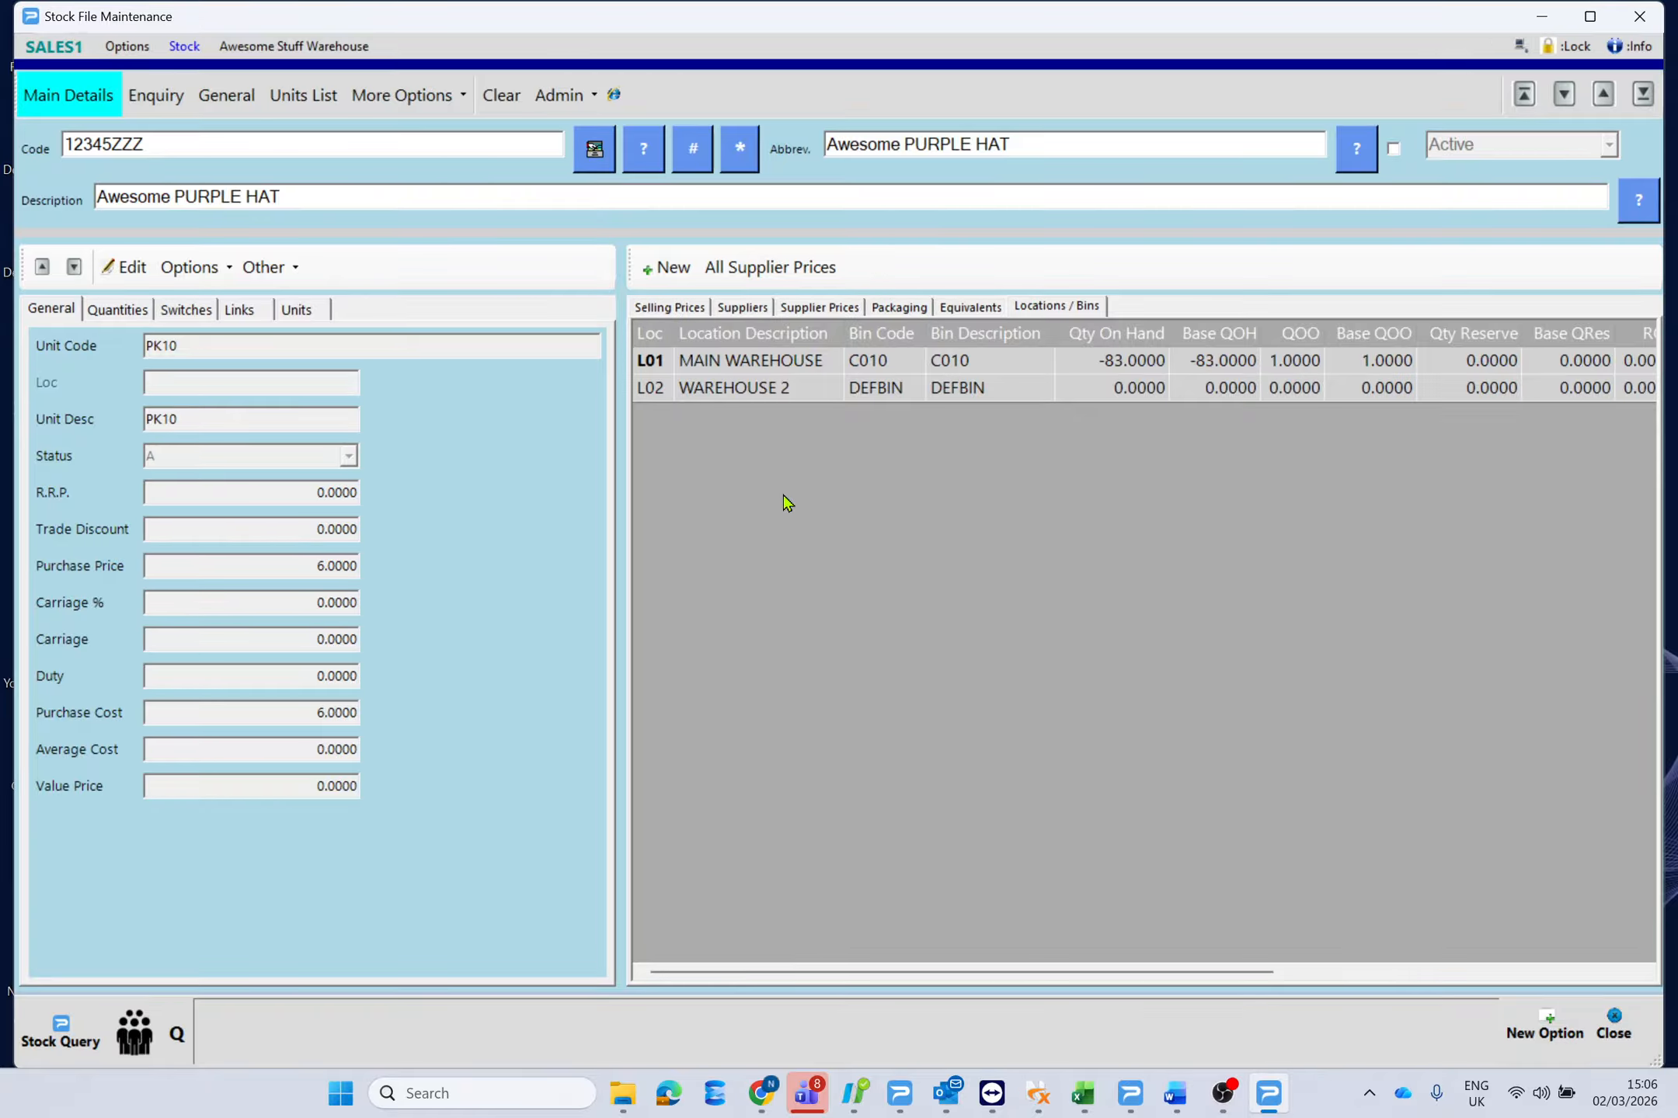
Copy the item code 12345ZZZ.
double_click(110, 144)
right_click(108, 145)
left_click(200, 212)
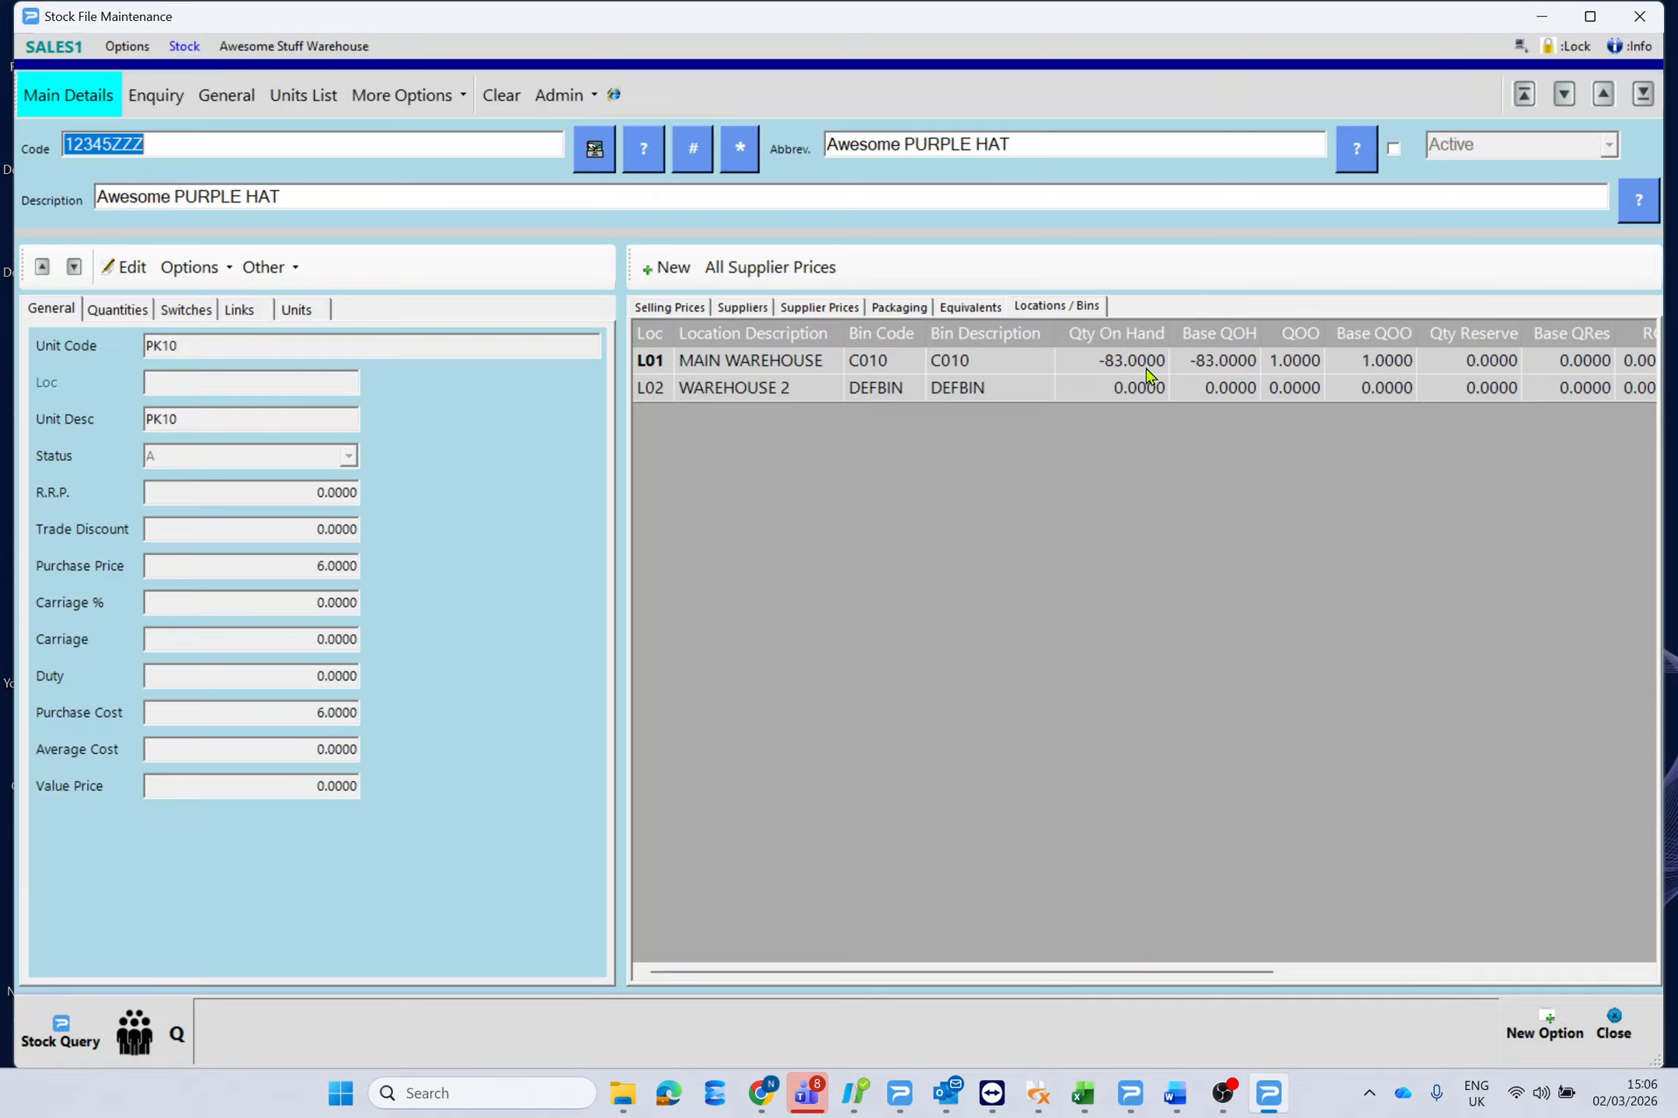
Go to Stock Adjustments and load item 12345ZZZ.
left_click(1614, 1027)
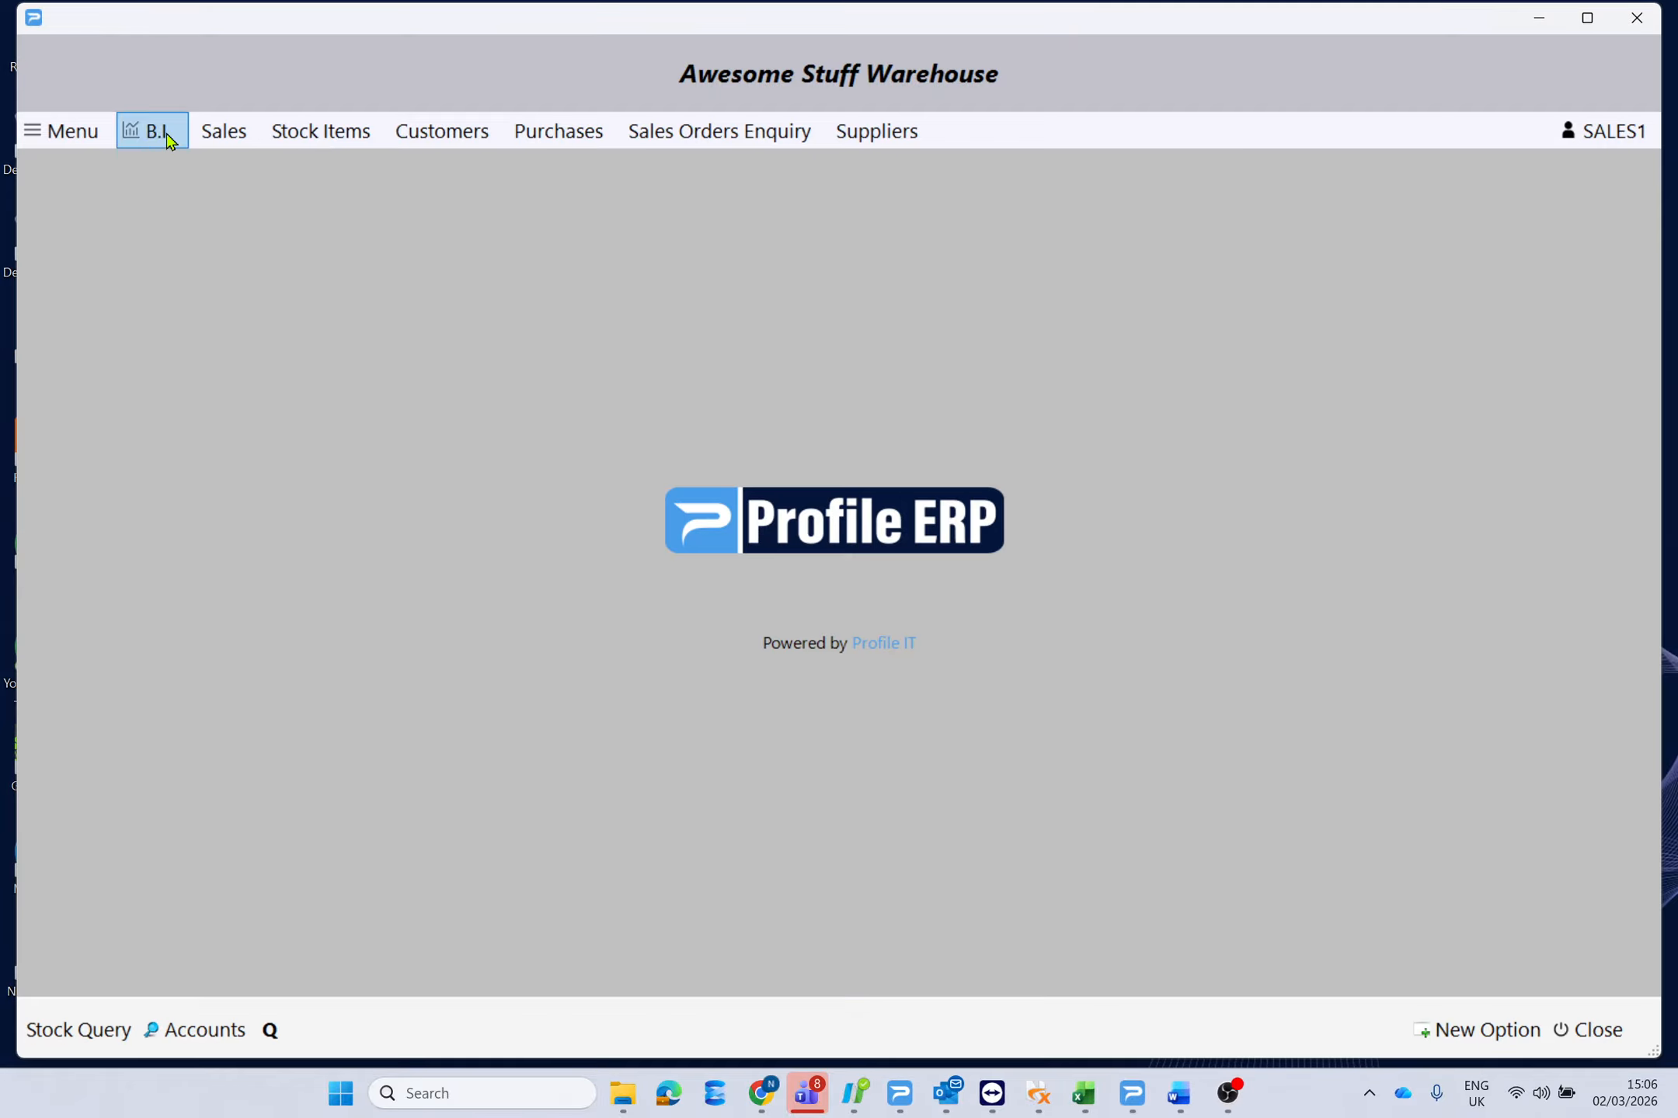
left_click(70, 131)
mouse_move(204, 355)
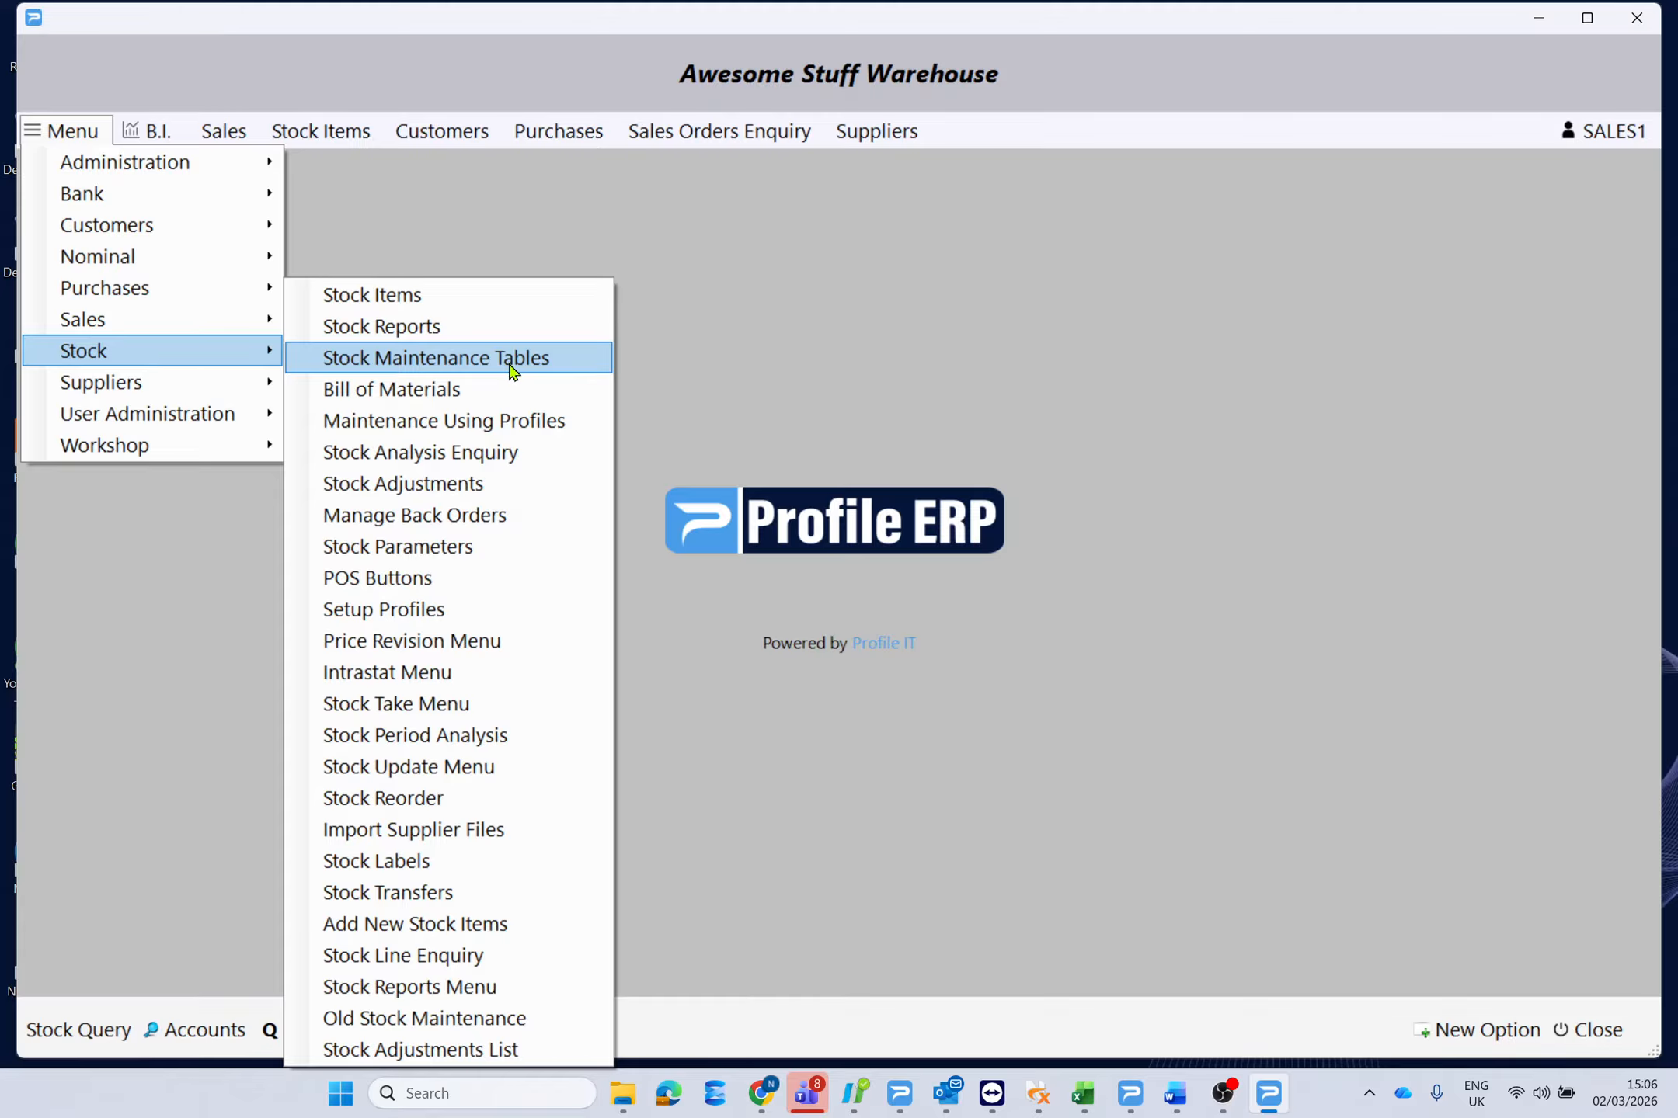
left_click(554, 488)
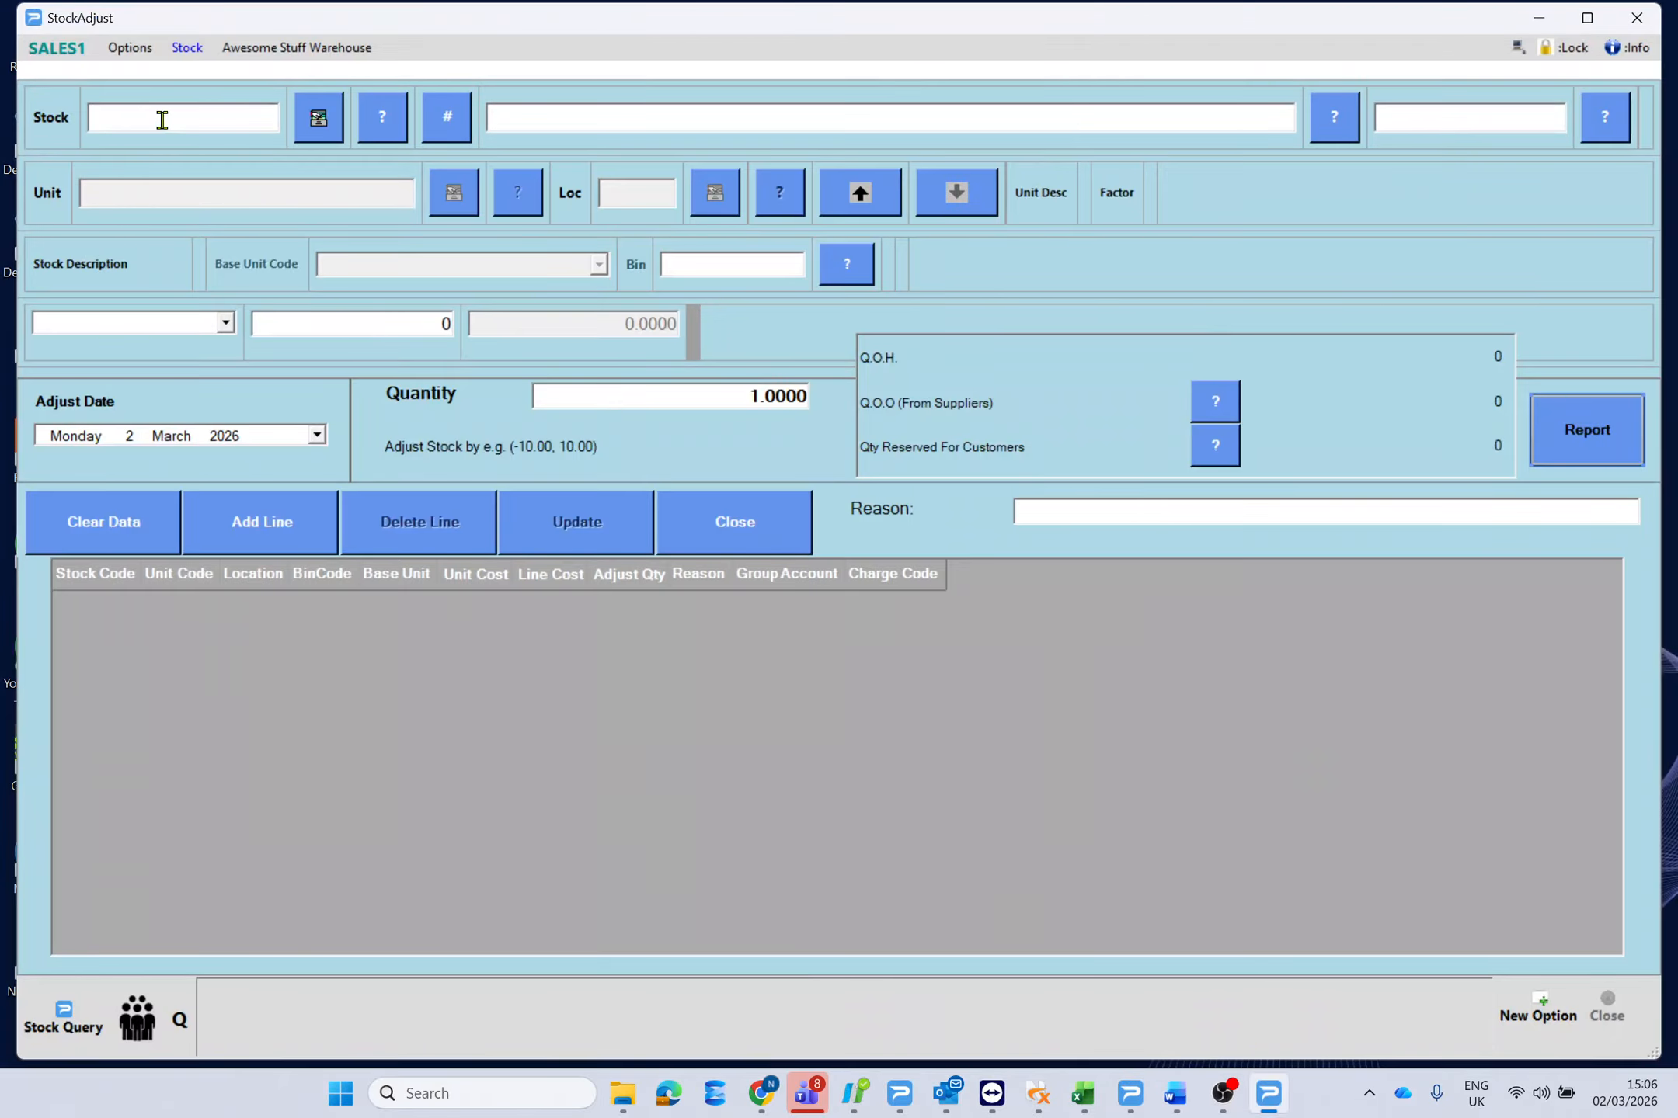
type("12345ZZZ")
key("Return")
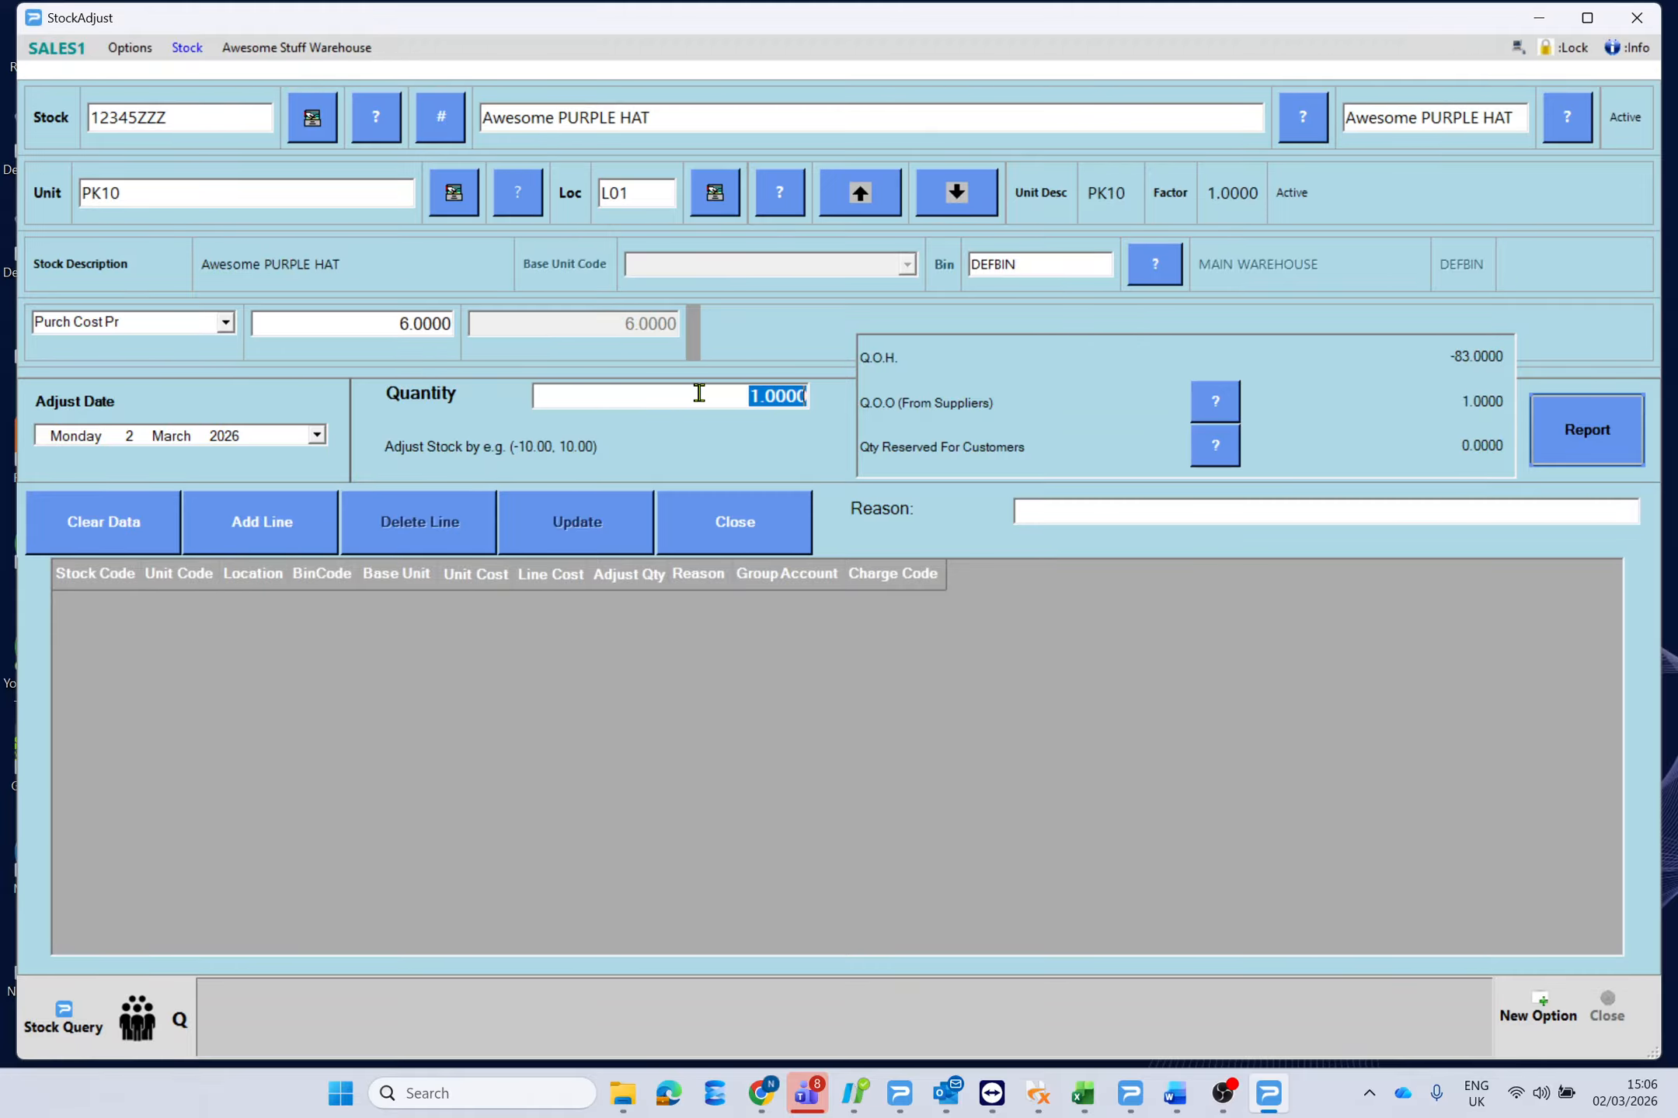
Adjust the quantity by 183 with reason 'incorrect qty' and confirm saving it.
type("183")
left_click(1171, 514)
type("incorre")
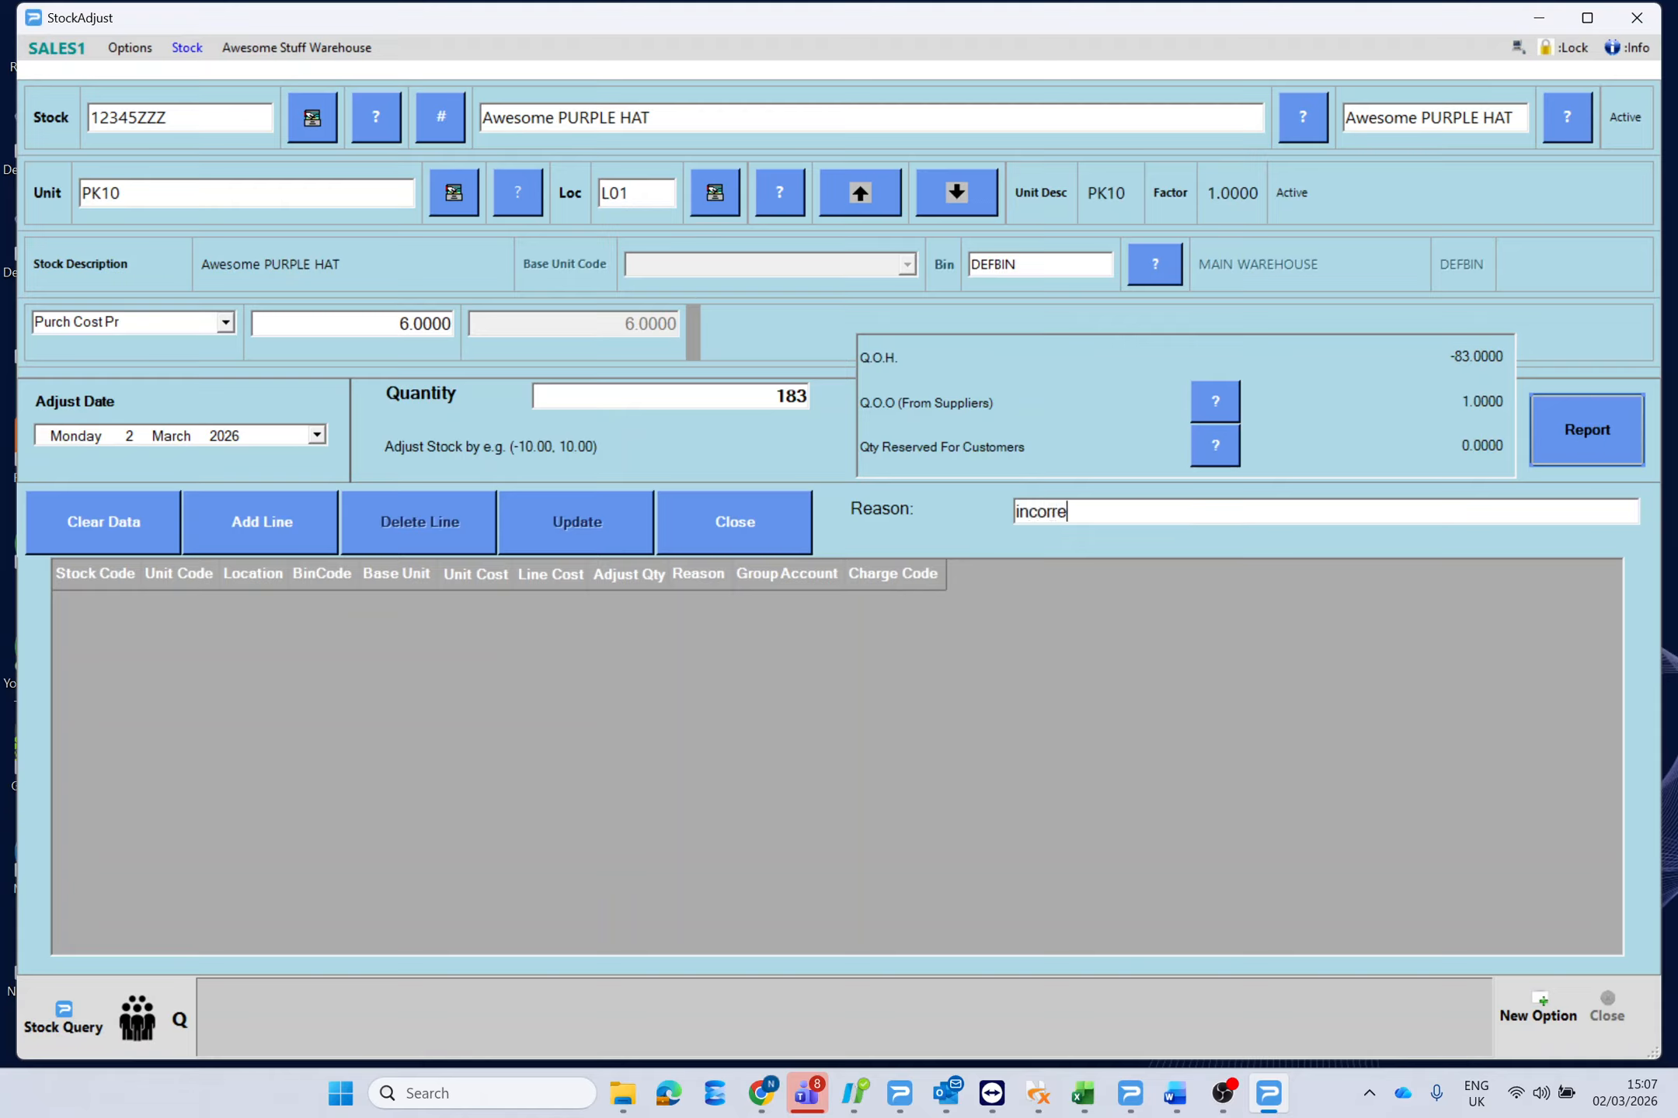
type("ct qty")
left_click(263, 518)
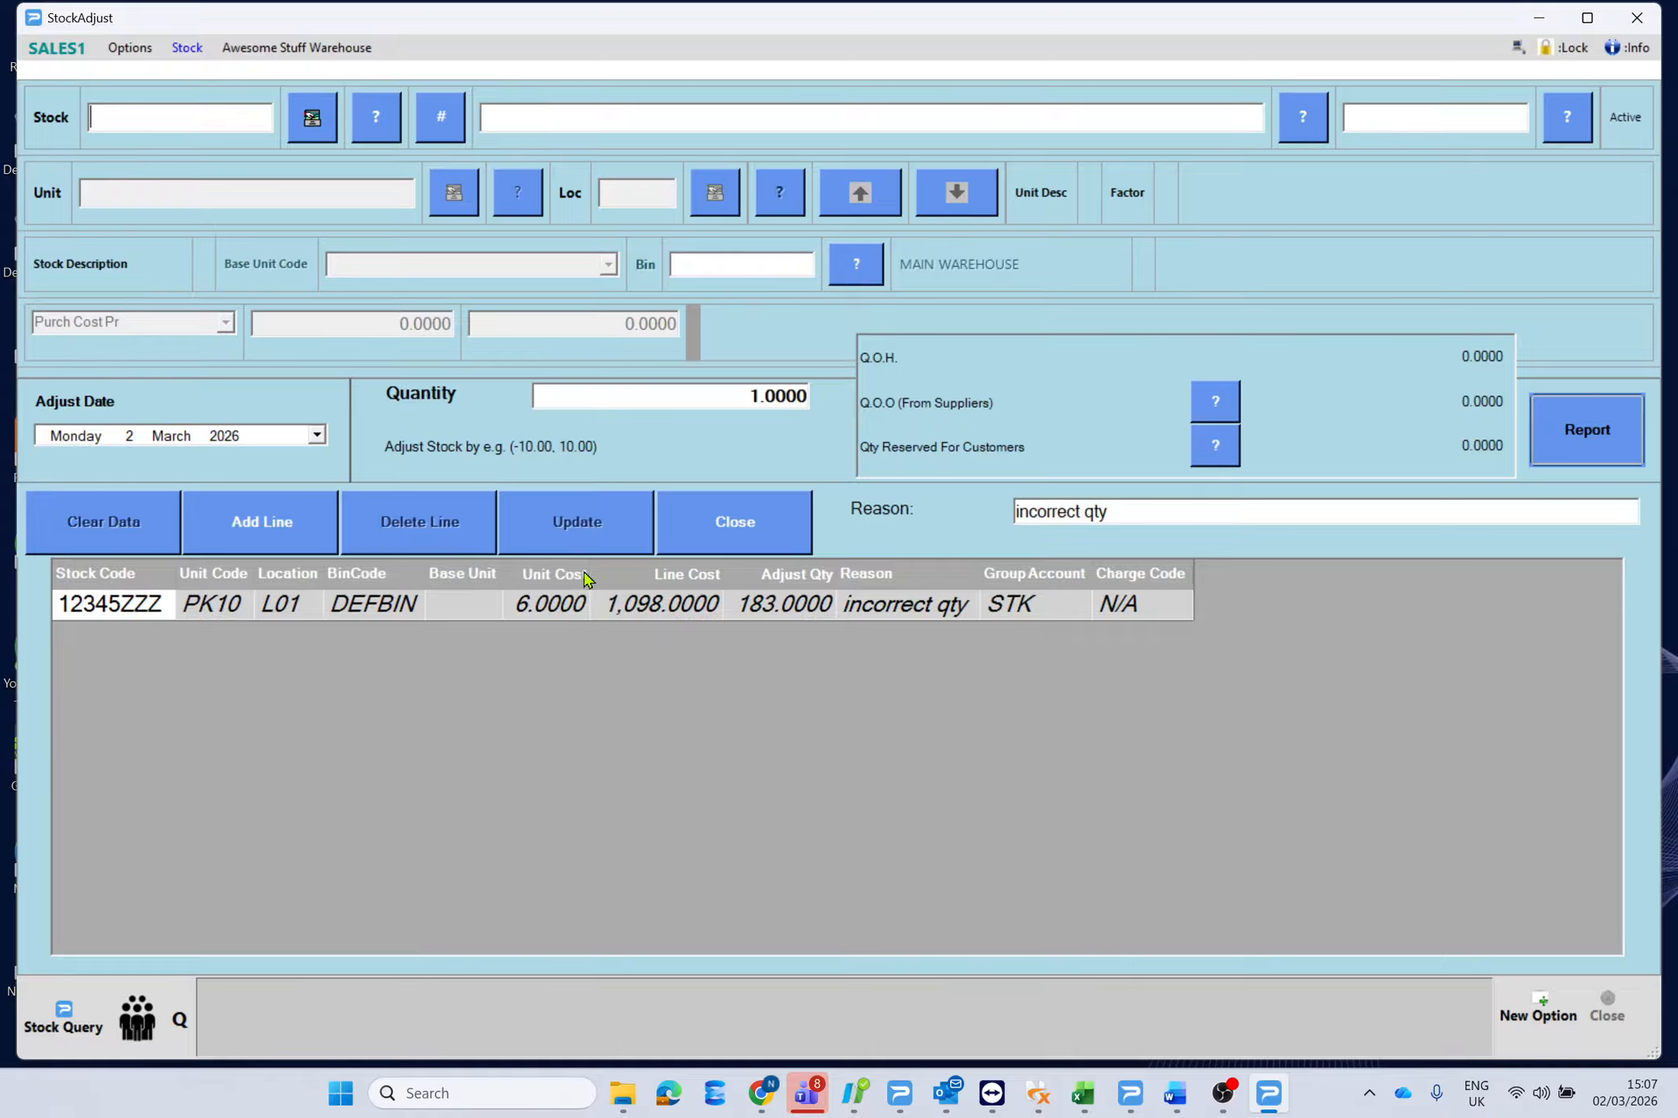
left_click(753, 531)
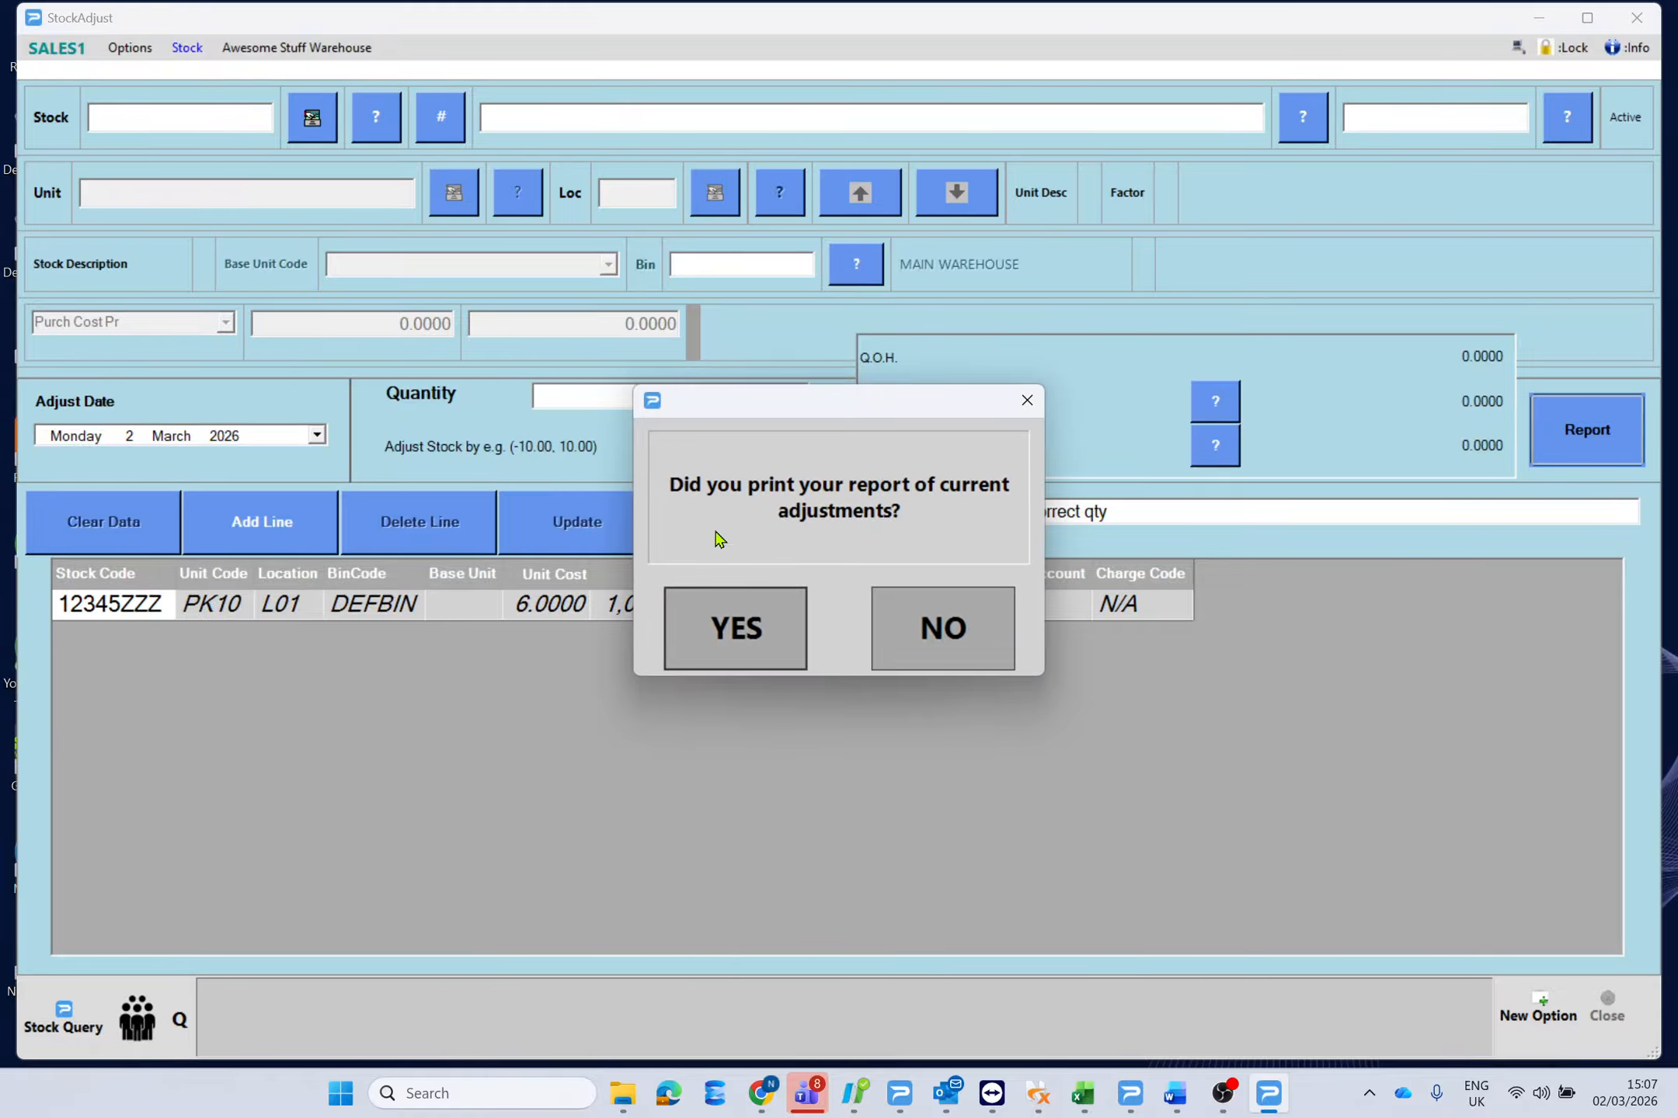
left_click(746, 614)
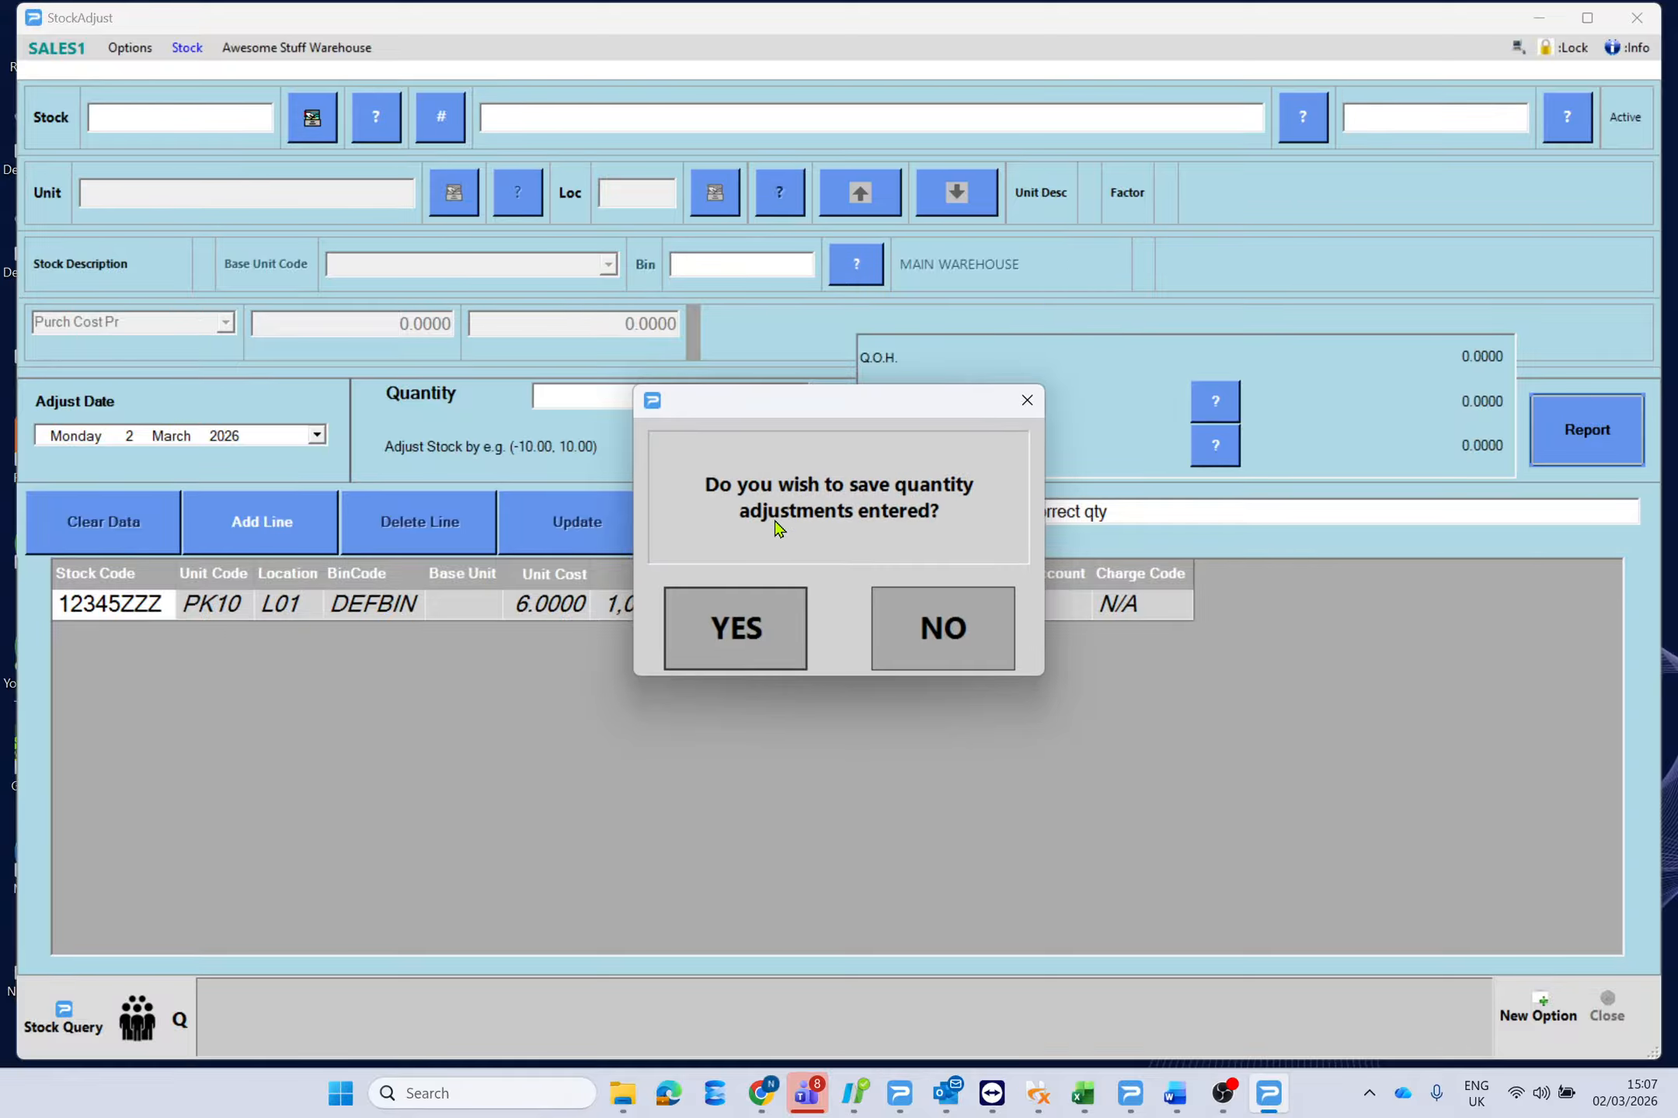
left_click(740, 629)
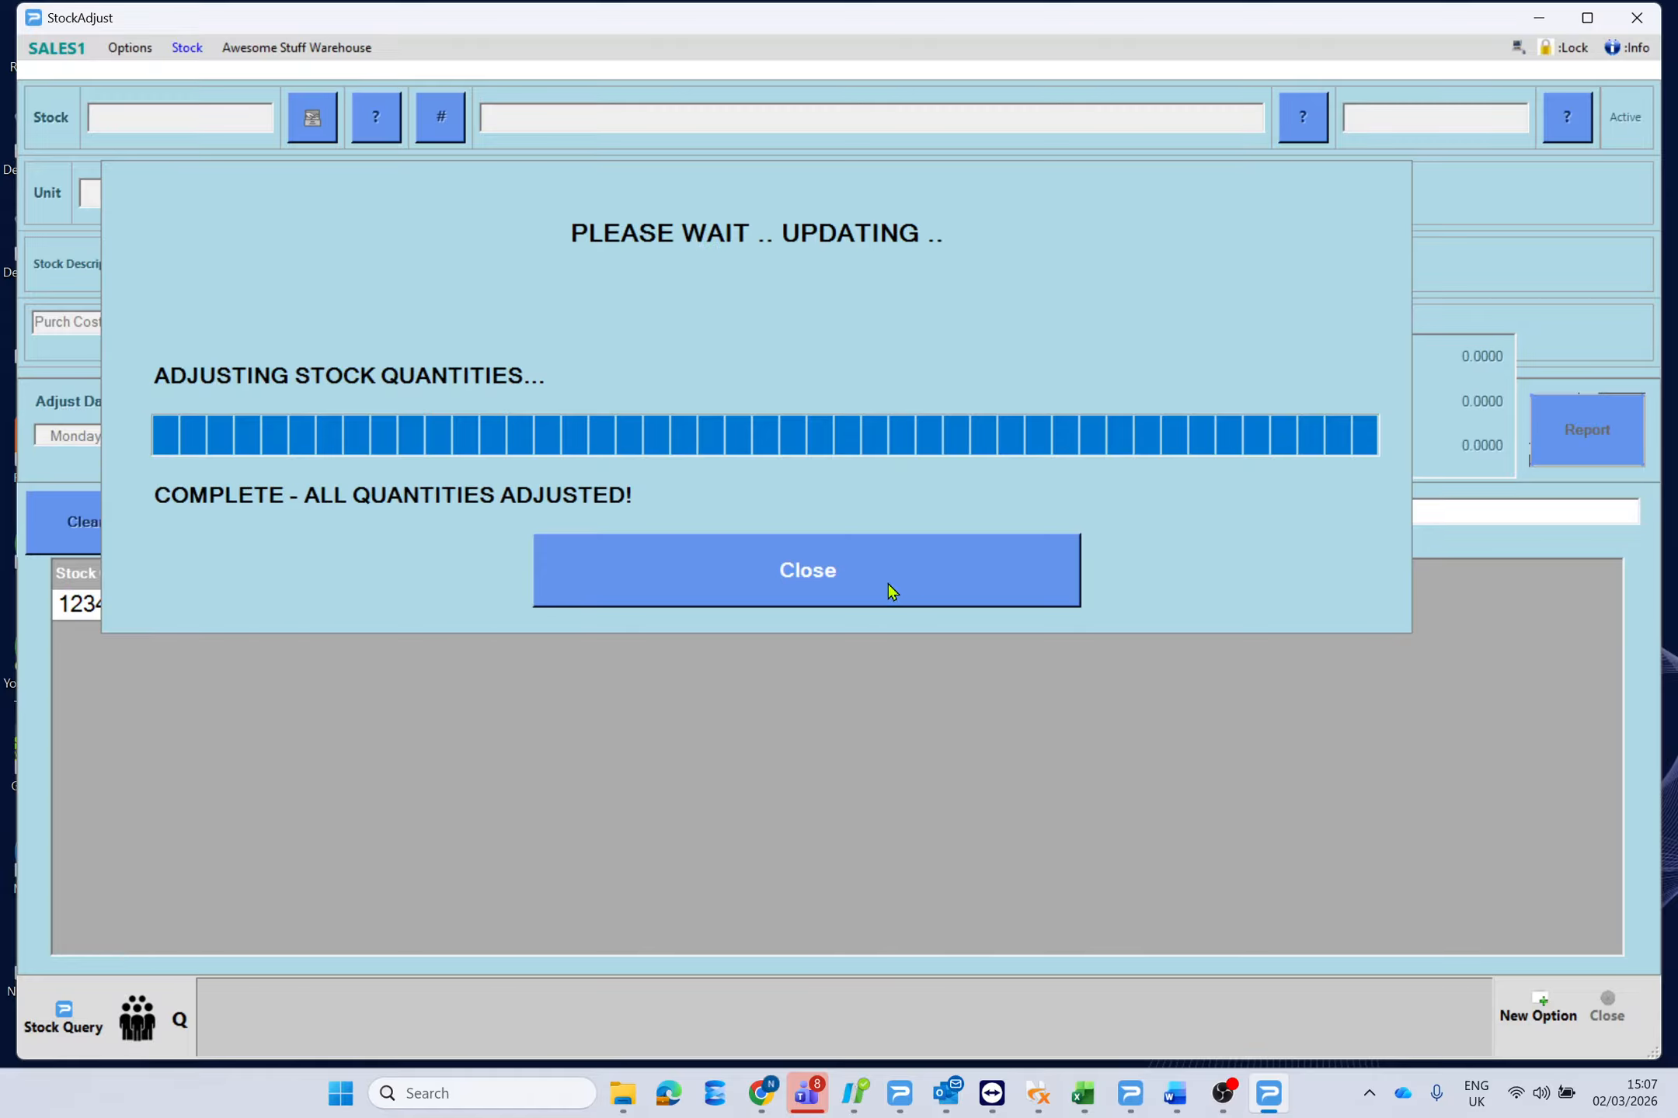
Look up 12345ZZZ's stock by location: 100 at L01 MAIN WAREHOUSE, 0 at L02.
left_click(889, 582)
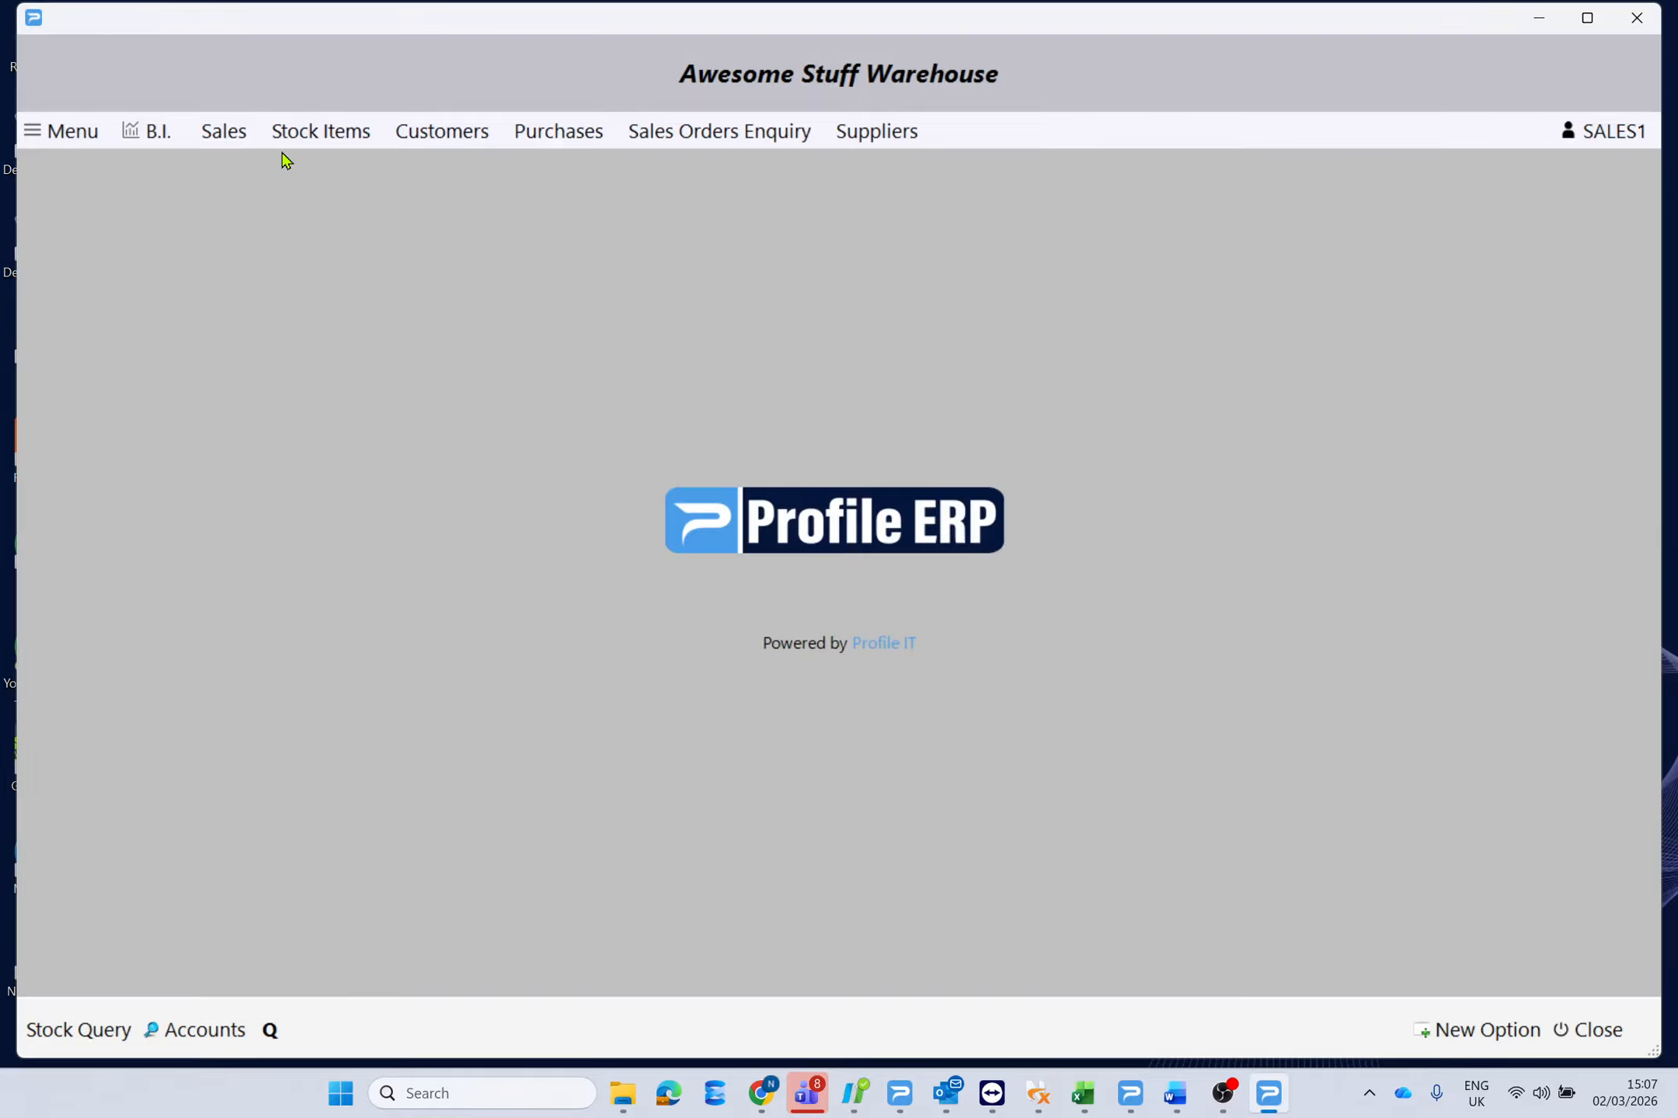
left_click(325, 133)
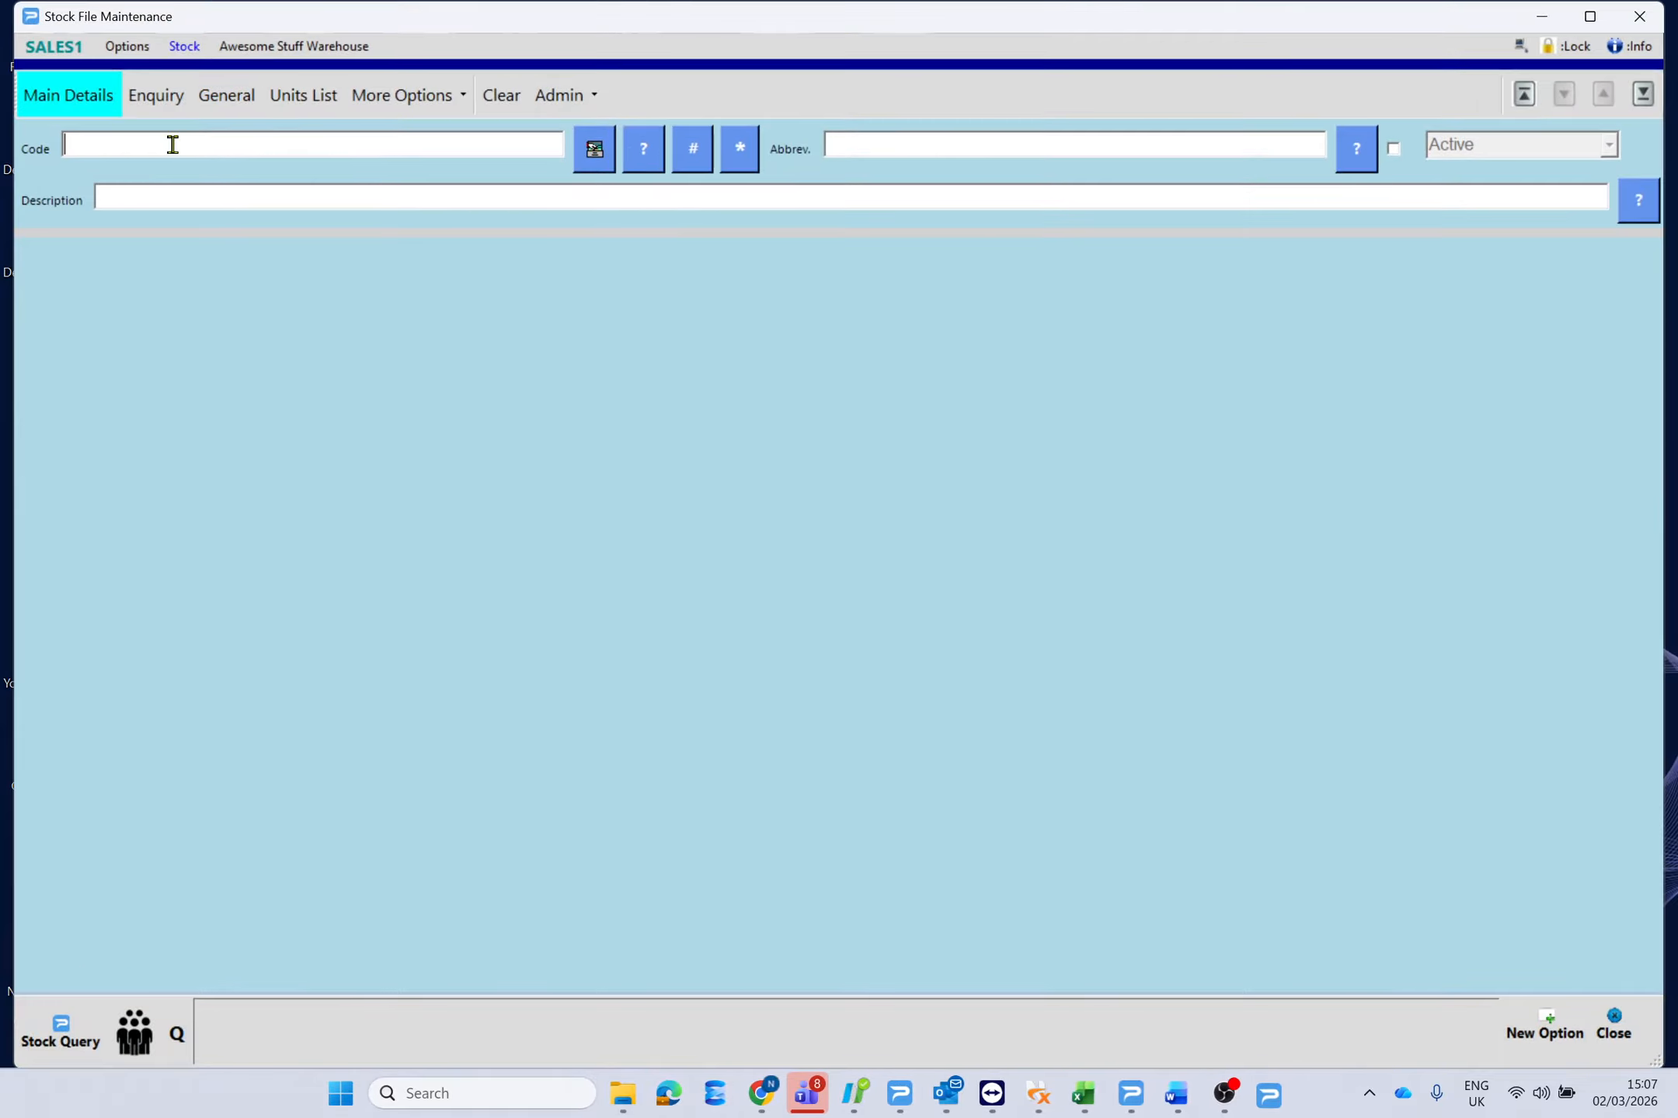
type("12345ZZZ")
key("Return")
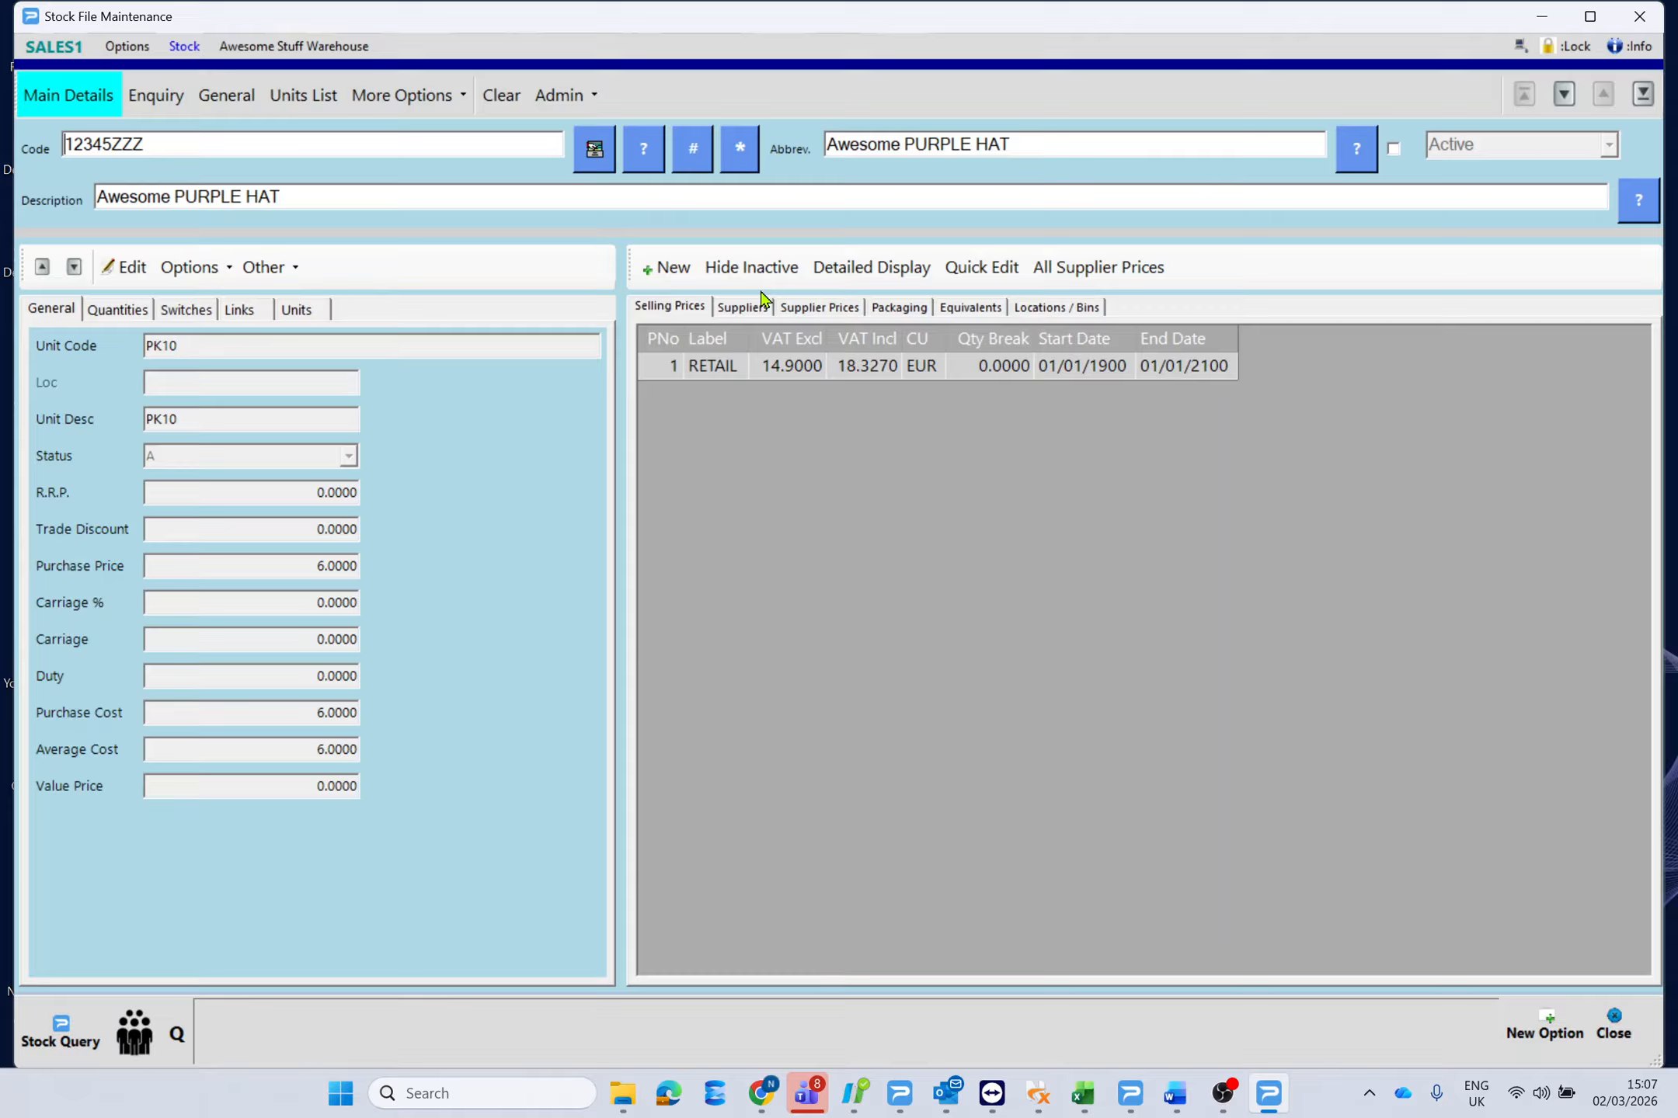
left_click(1035, 311)
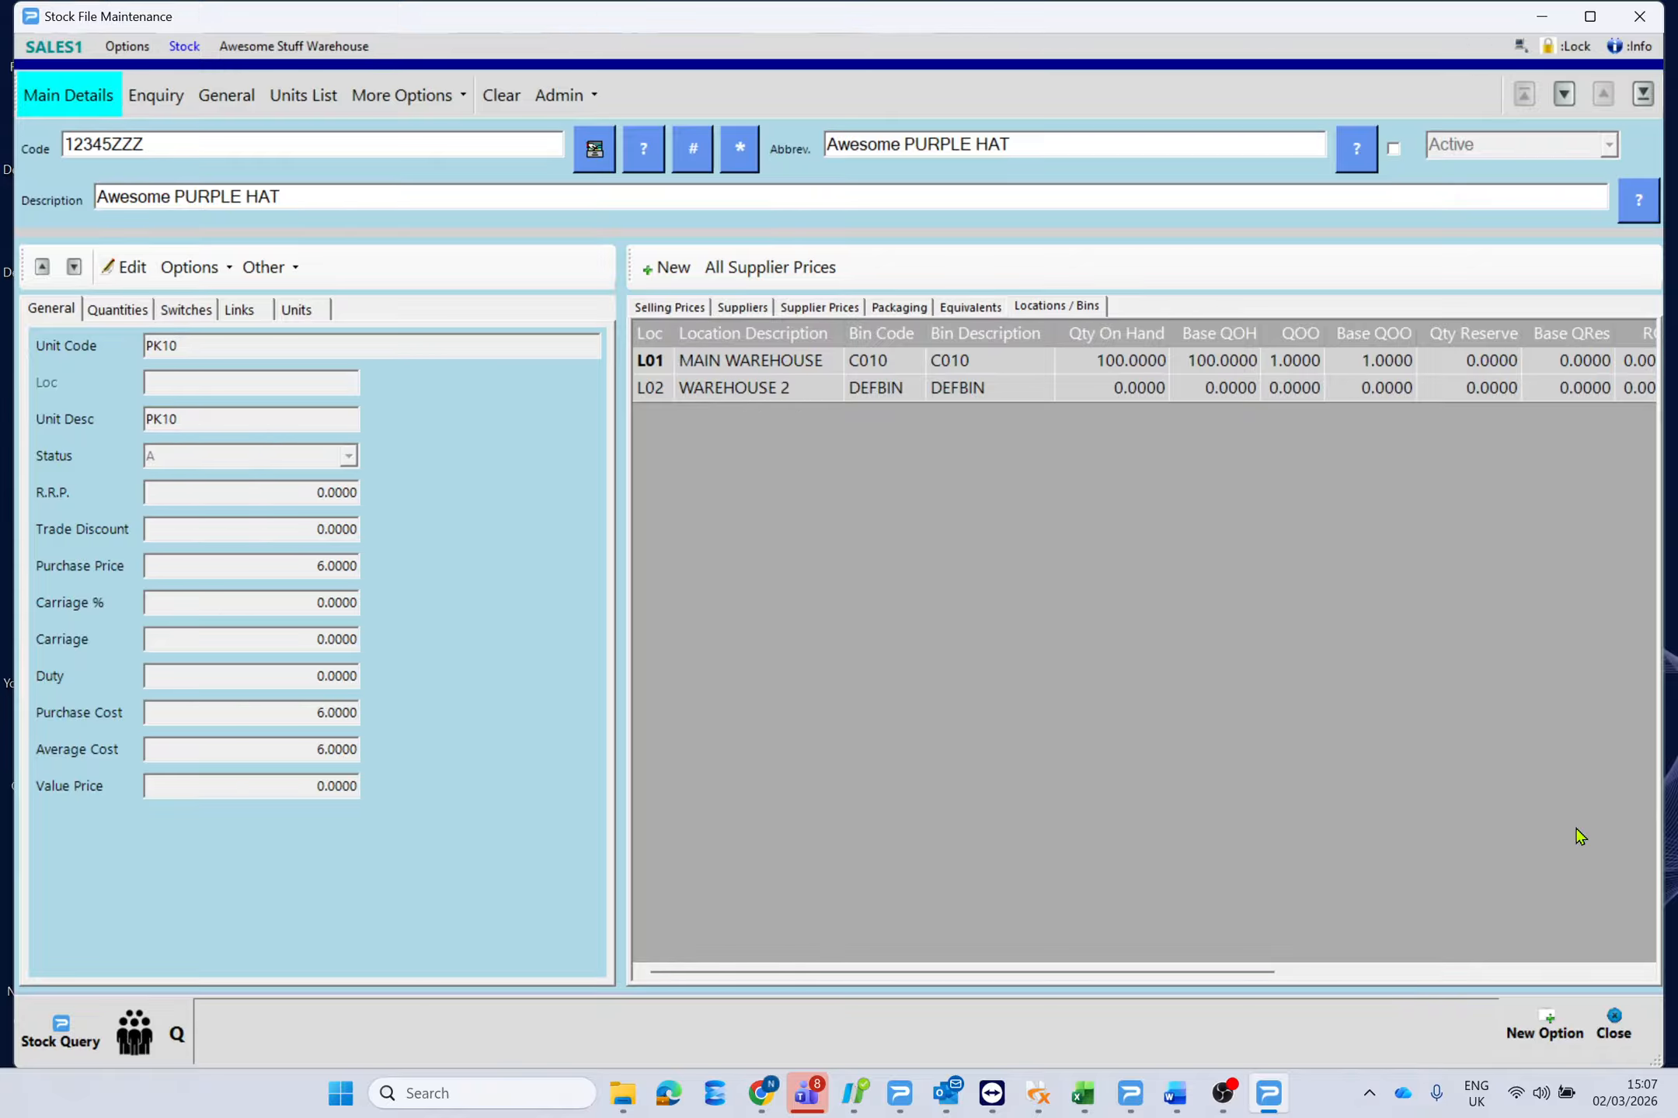
Start a purchase document and choose supplier Allen Inc.
left_click(1615, 1030)
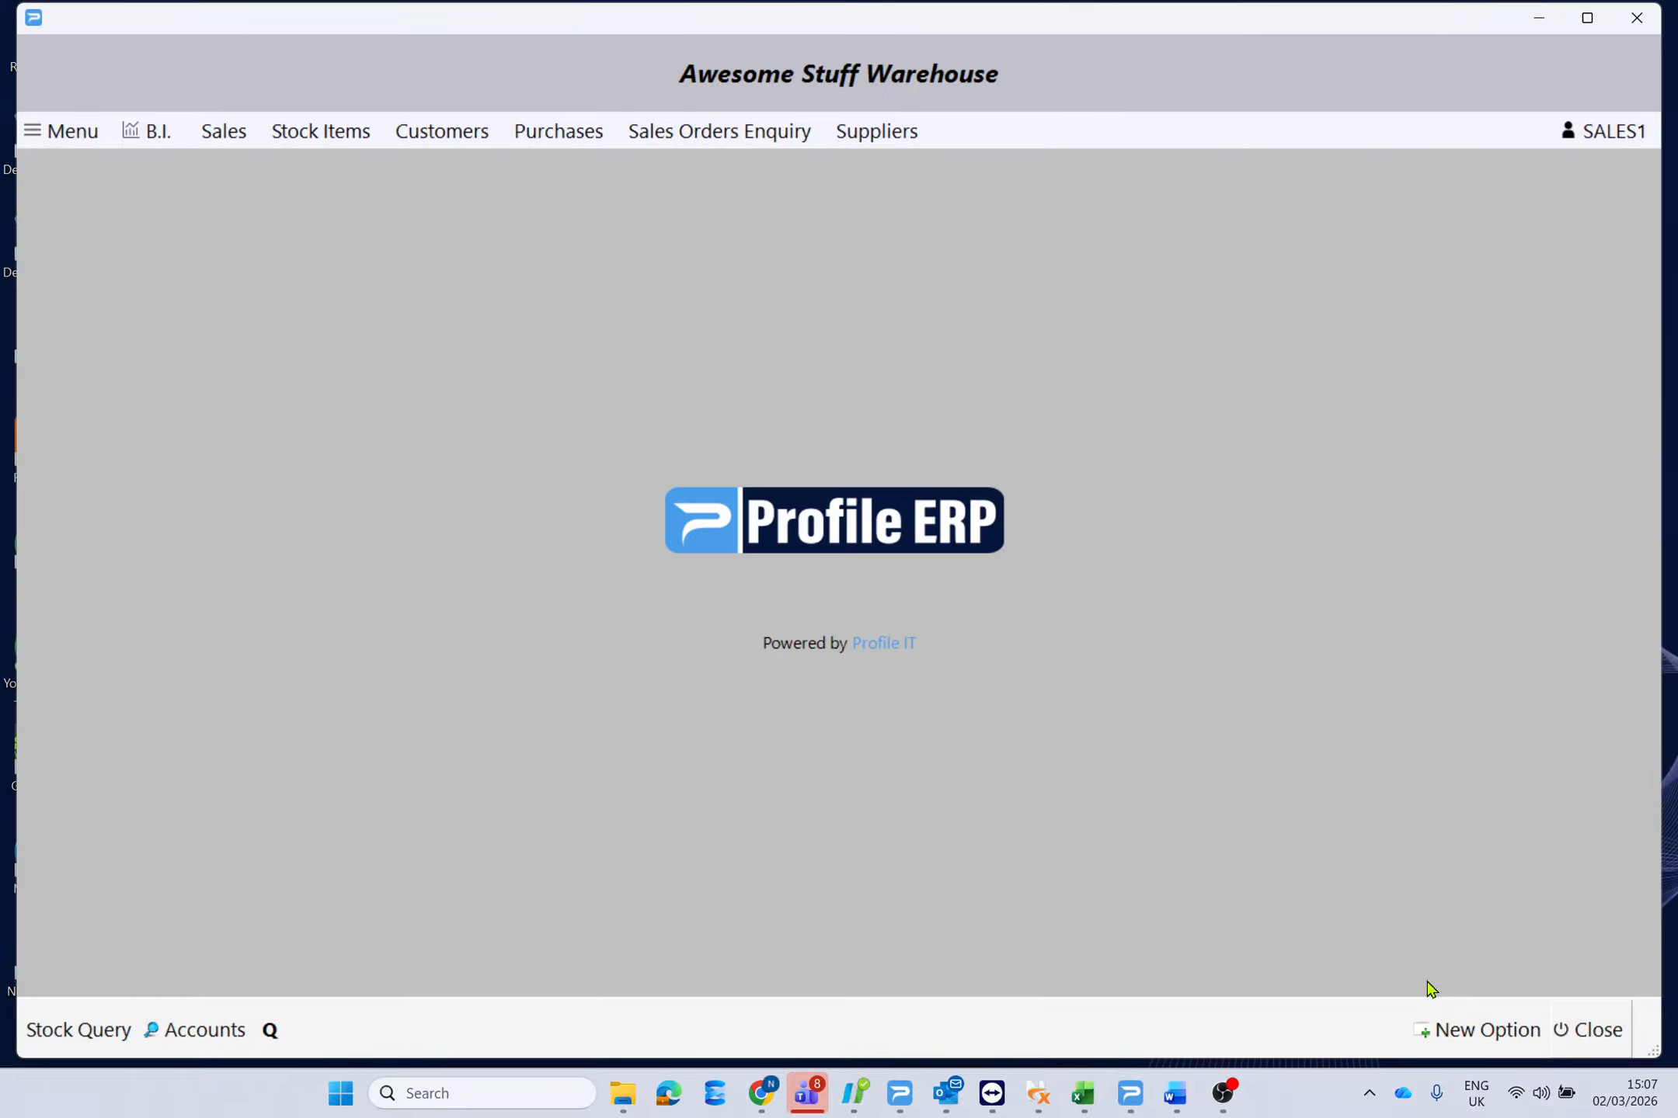
left_click(62, 130)
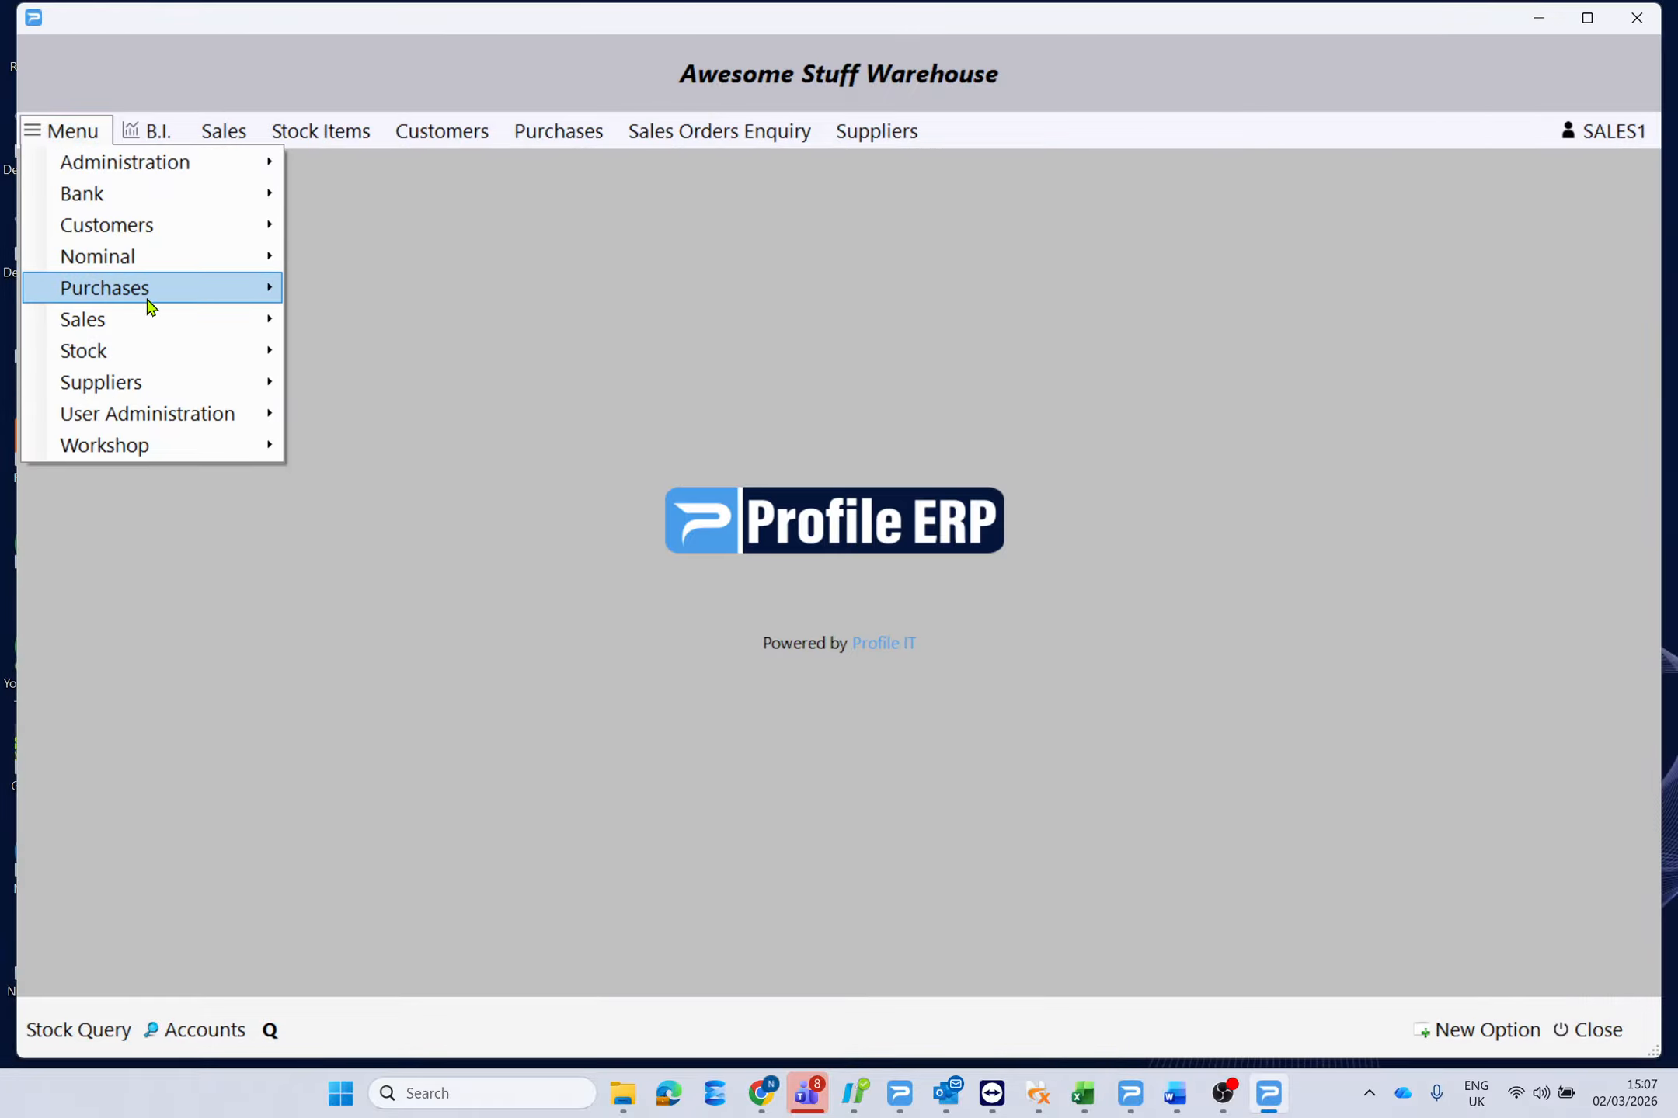
mouse_move(152, 304)
left_click(454, 299)
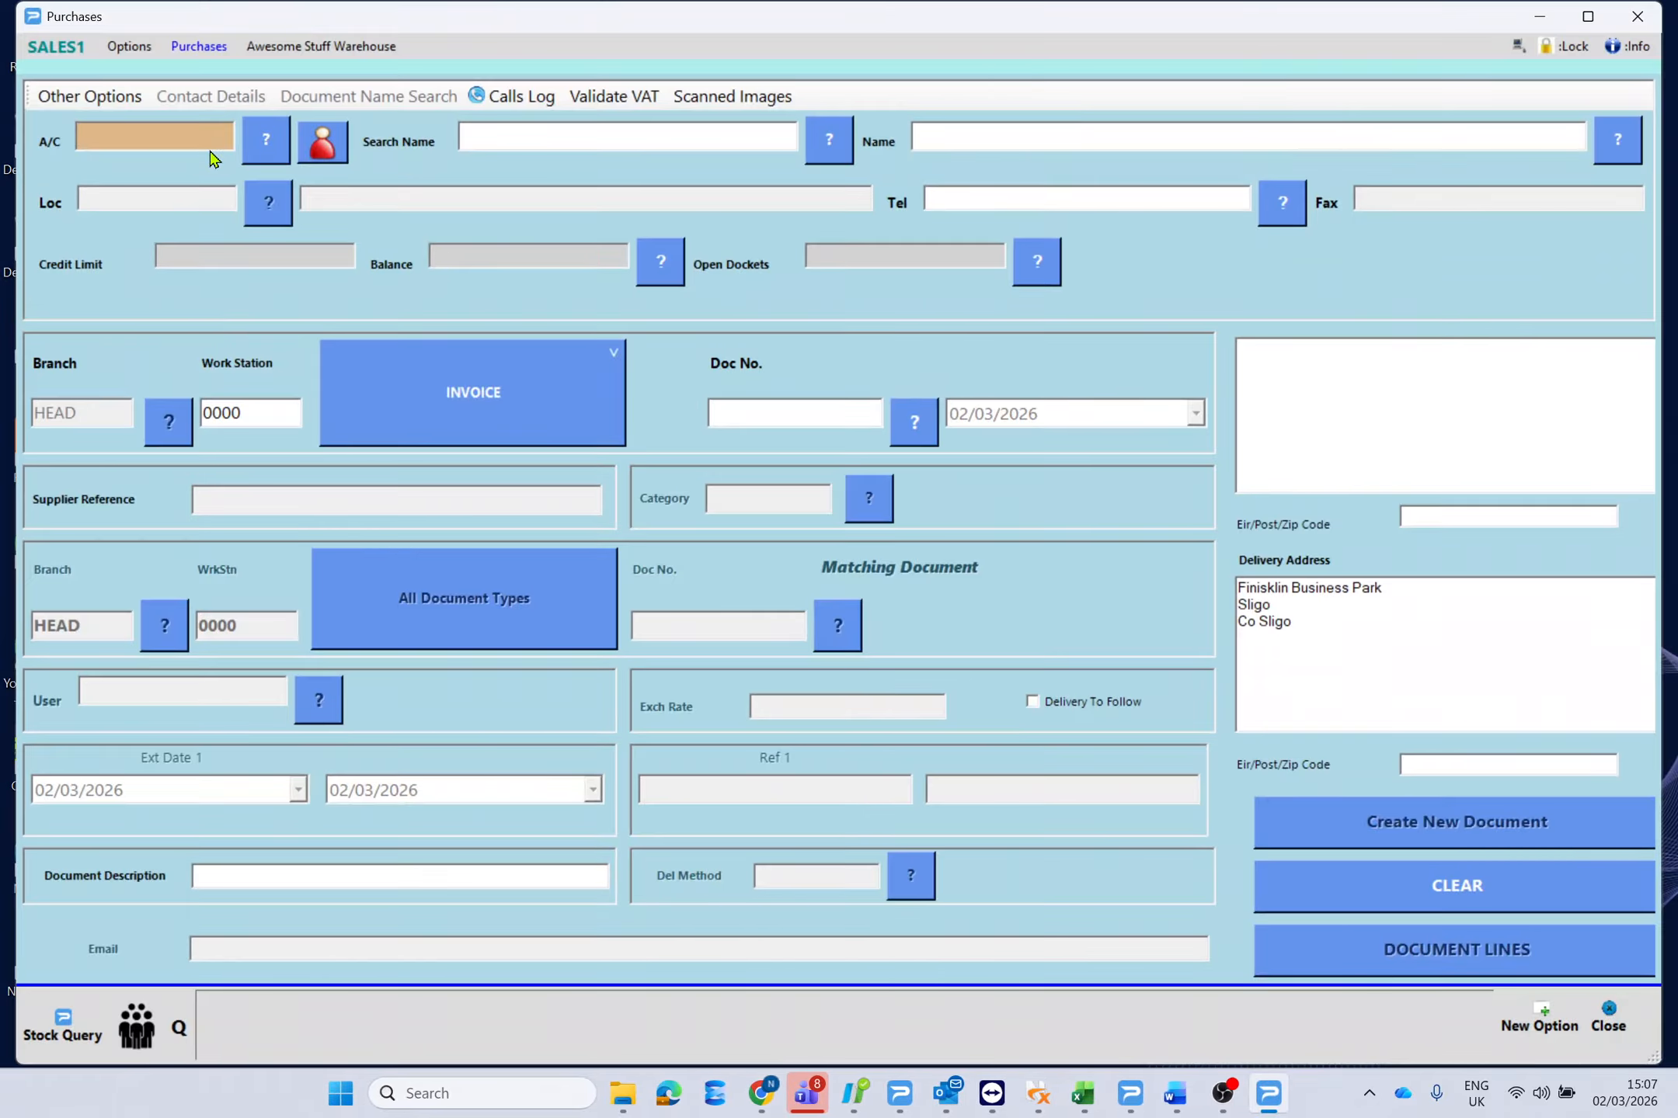
left_click(254, 145)
double_click(188, 193)
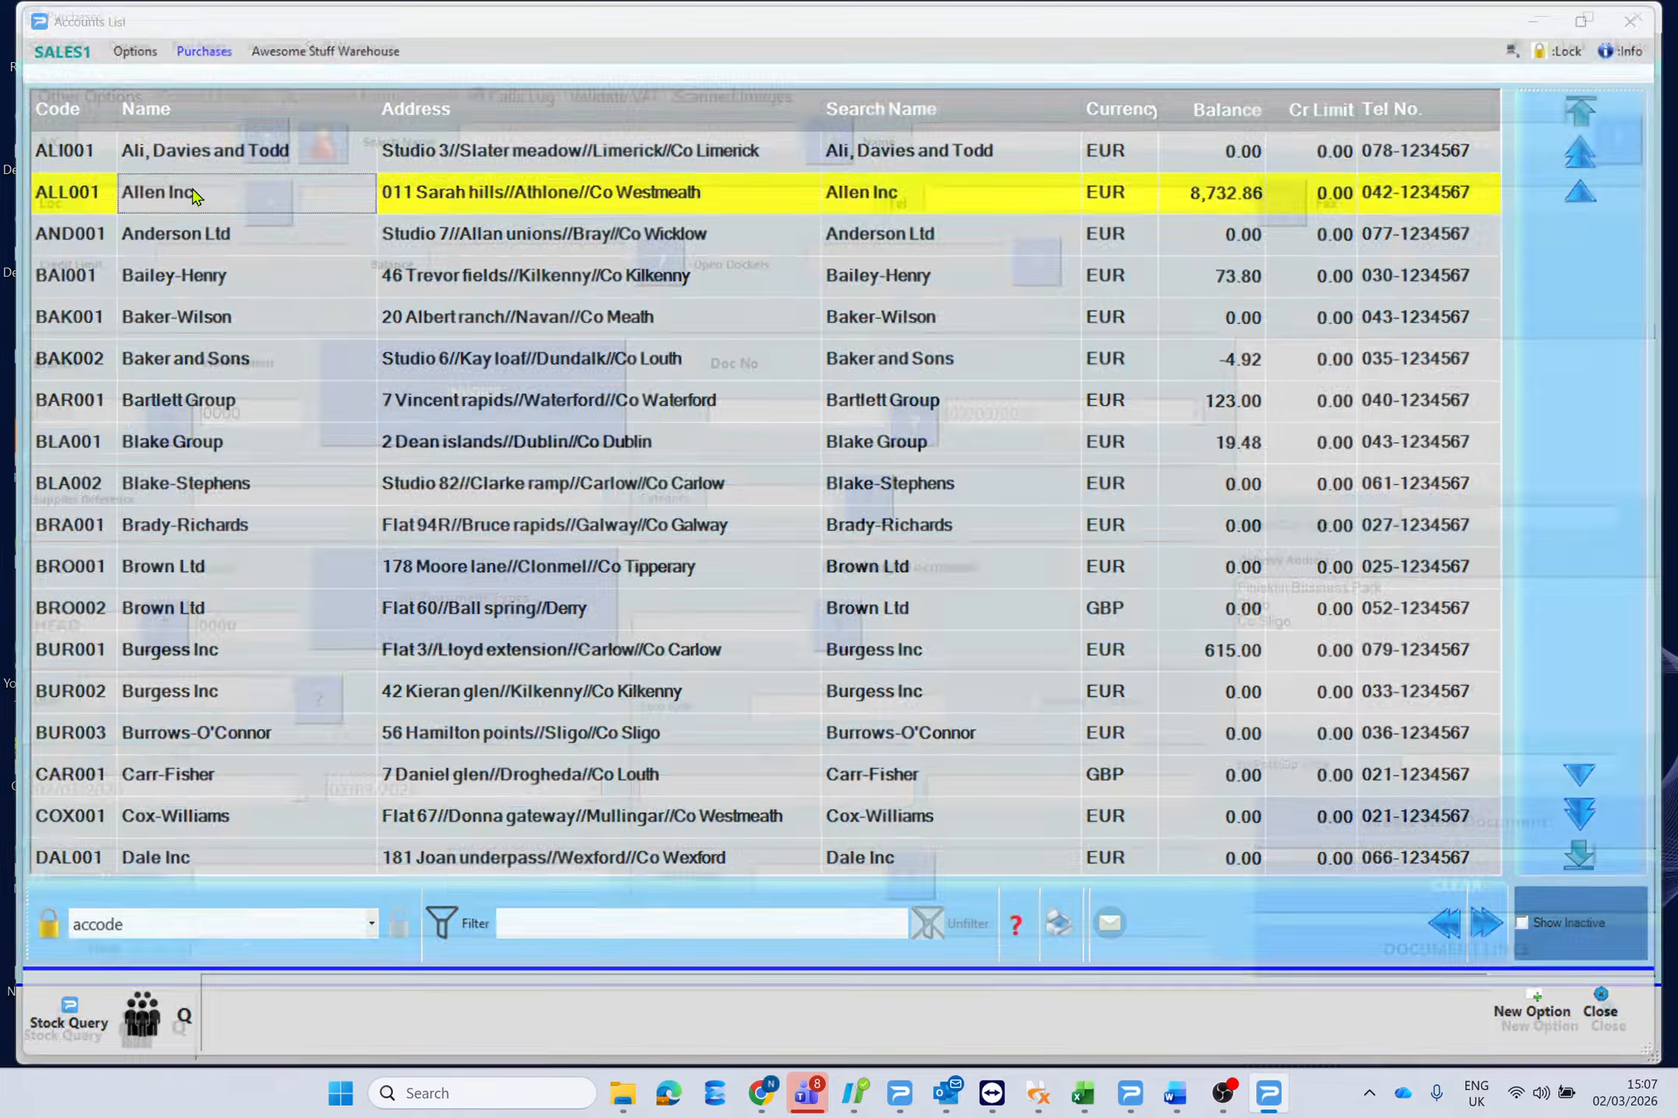
Change the document type to ORDER, create it, and open its document lines.
left_click(520, 393)
left_click(808, 491)
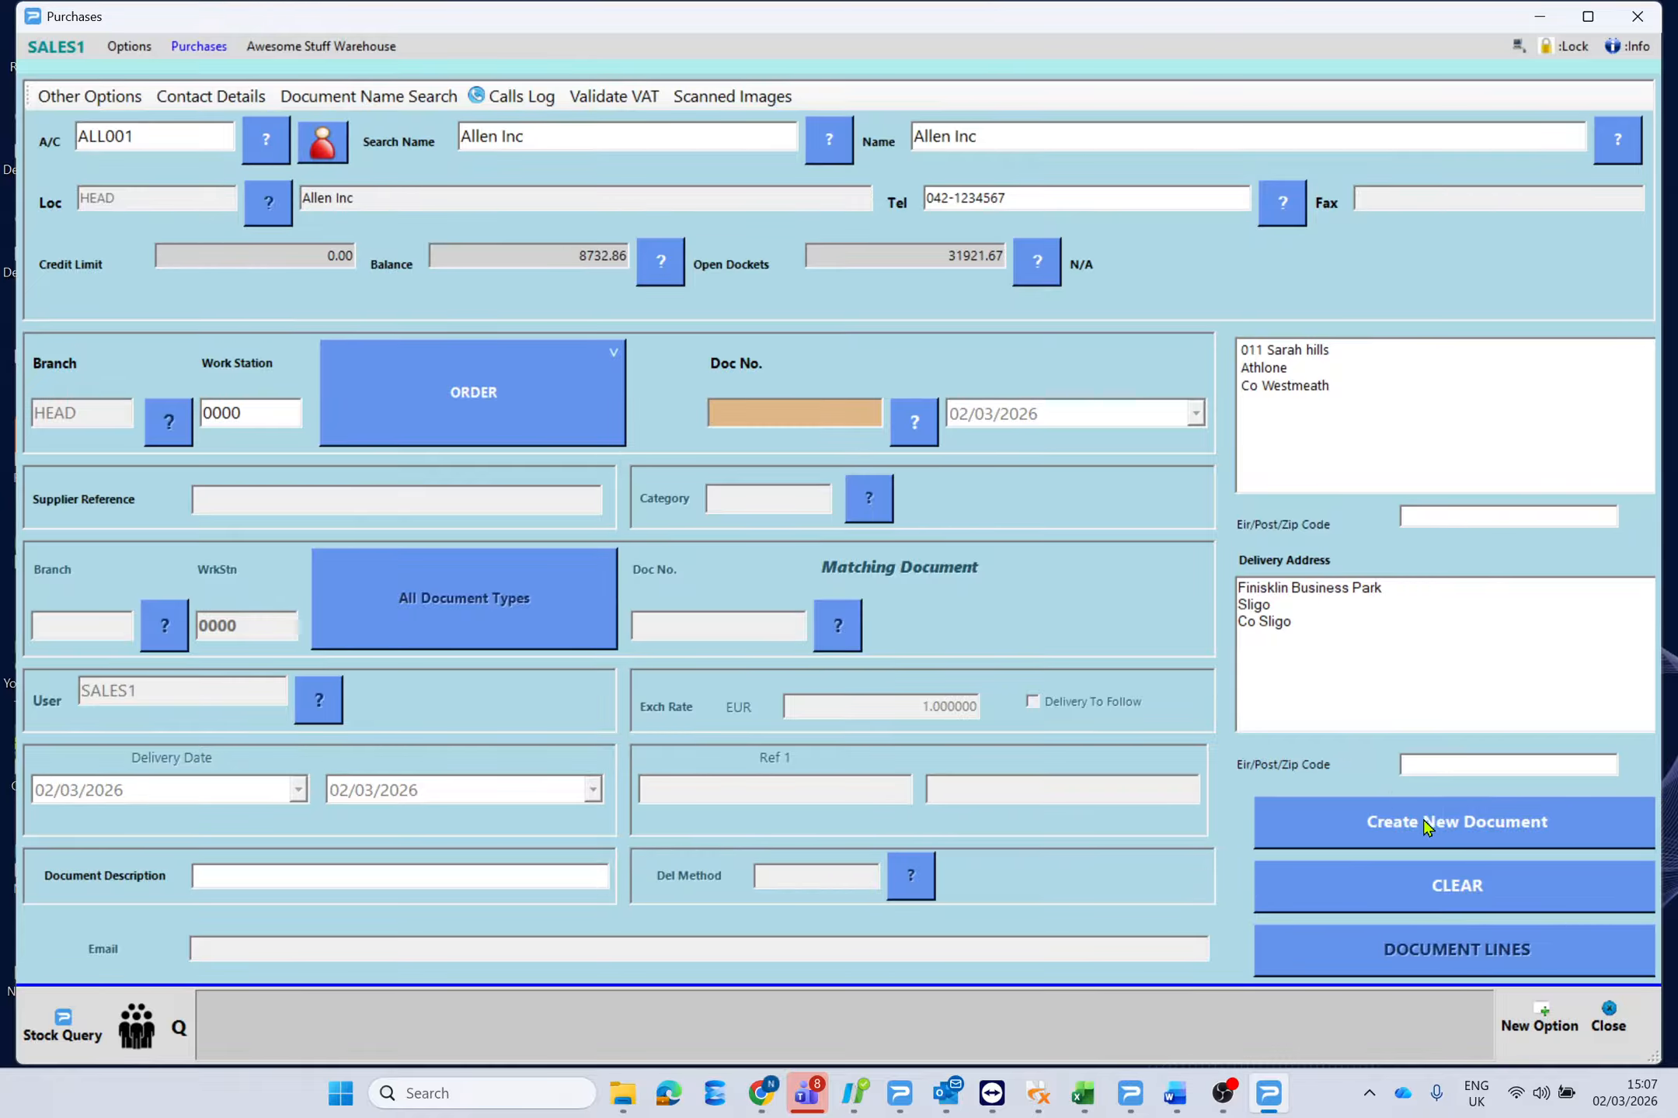
left_click(1497, 825)
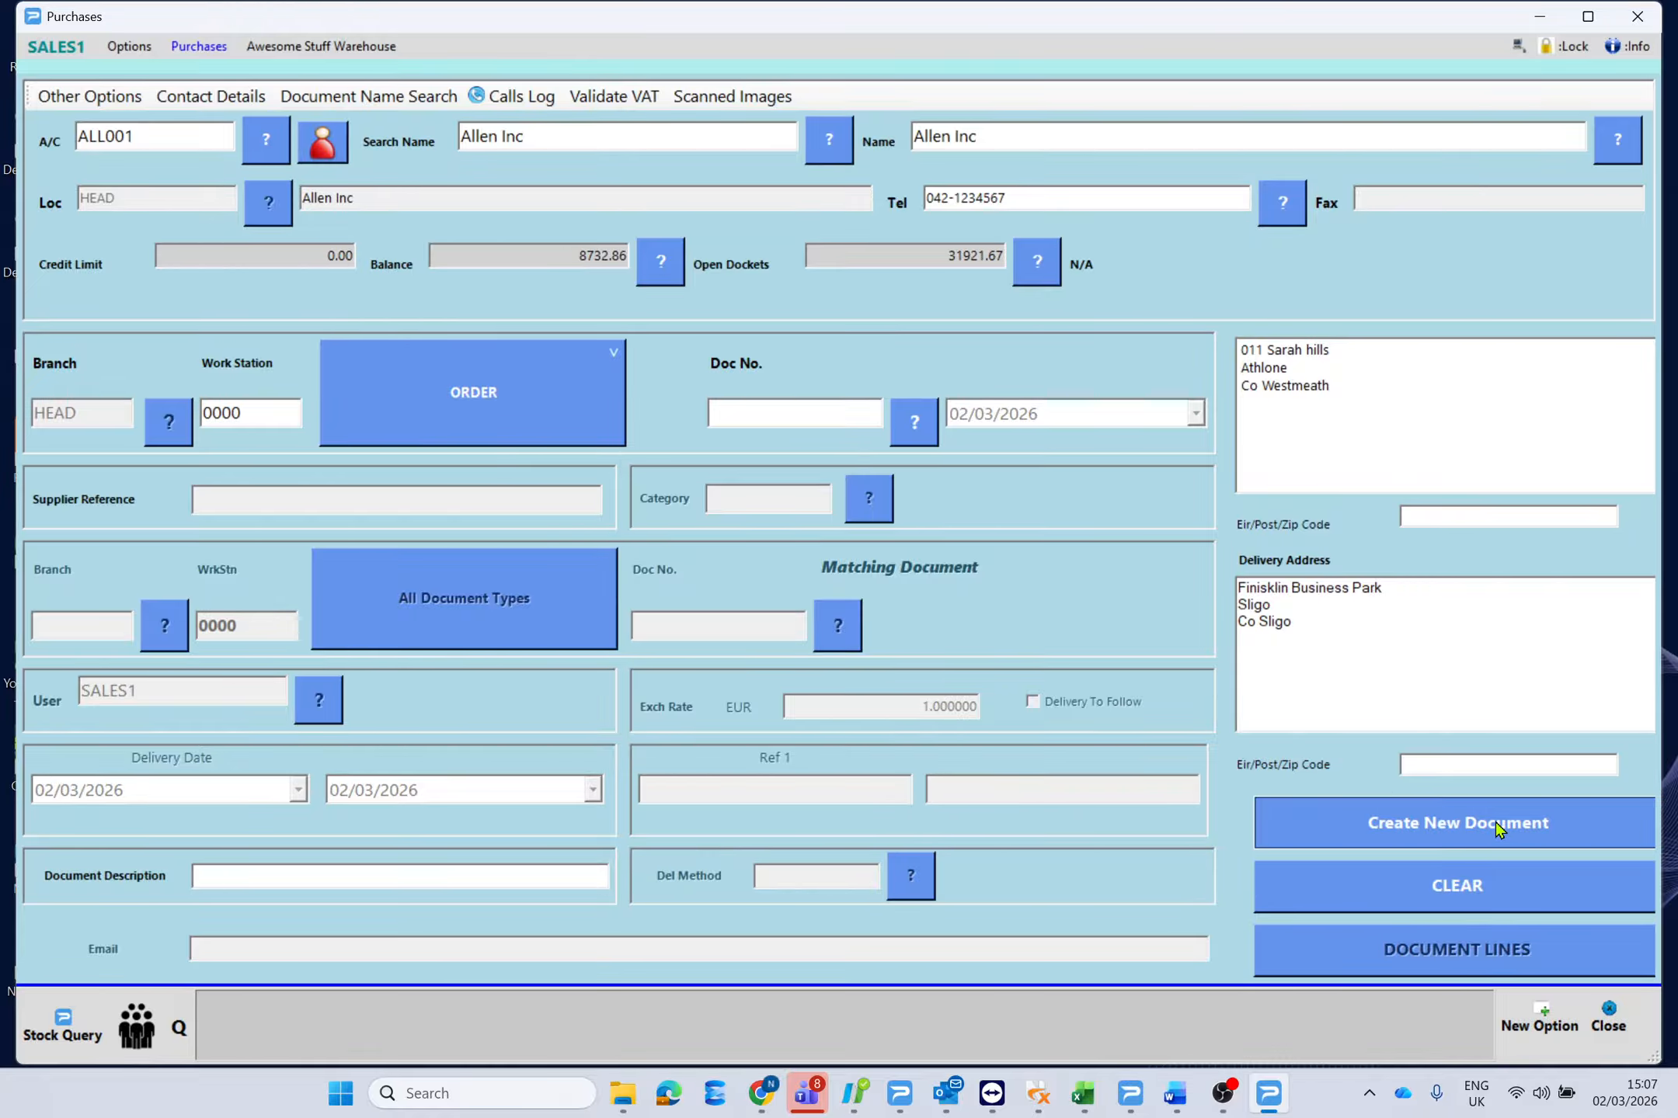
left_click(1497, 961)
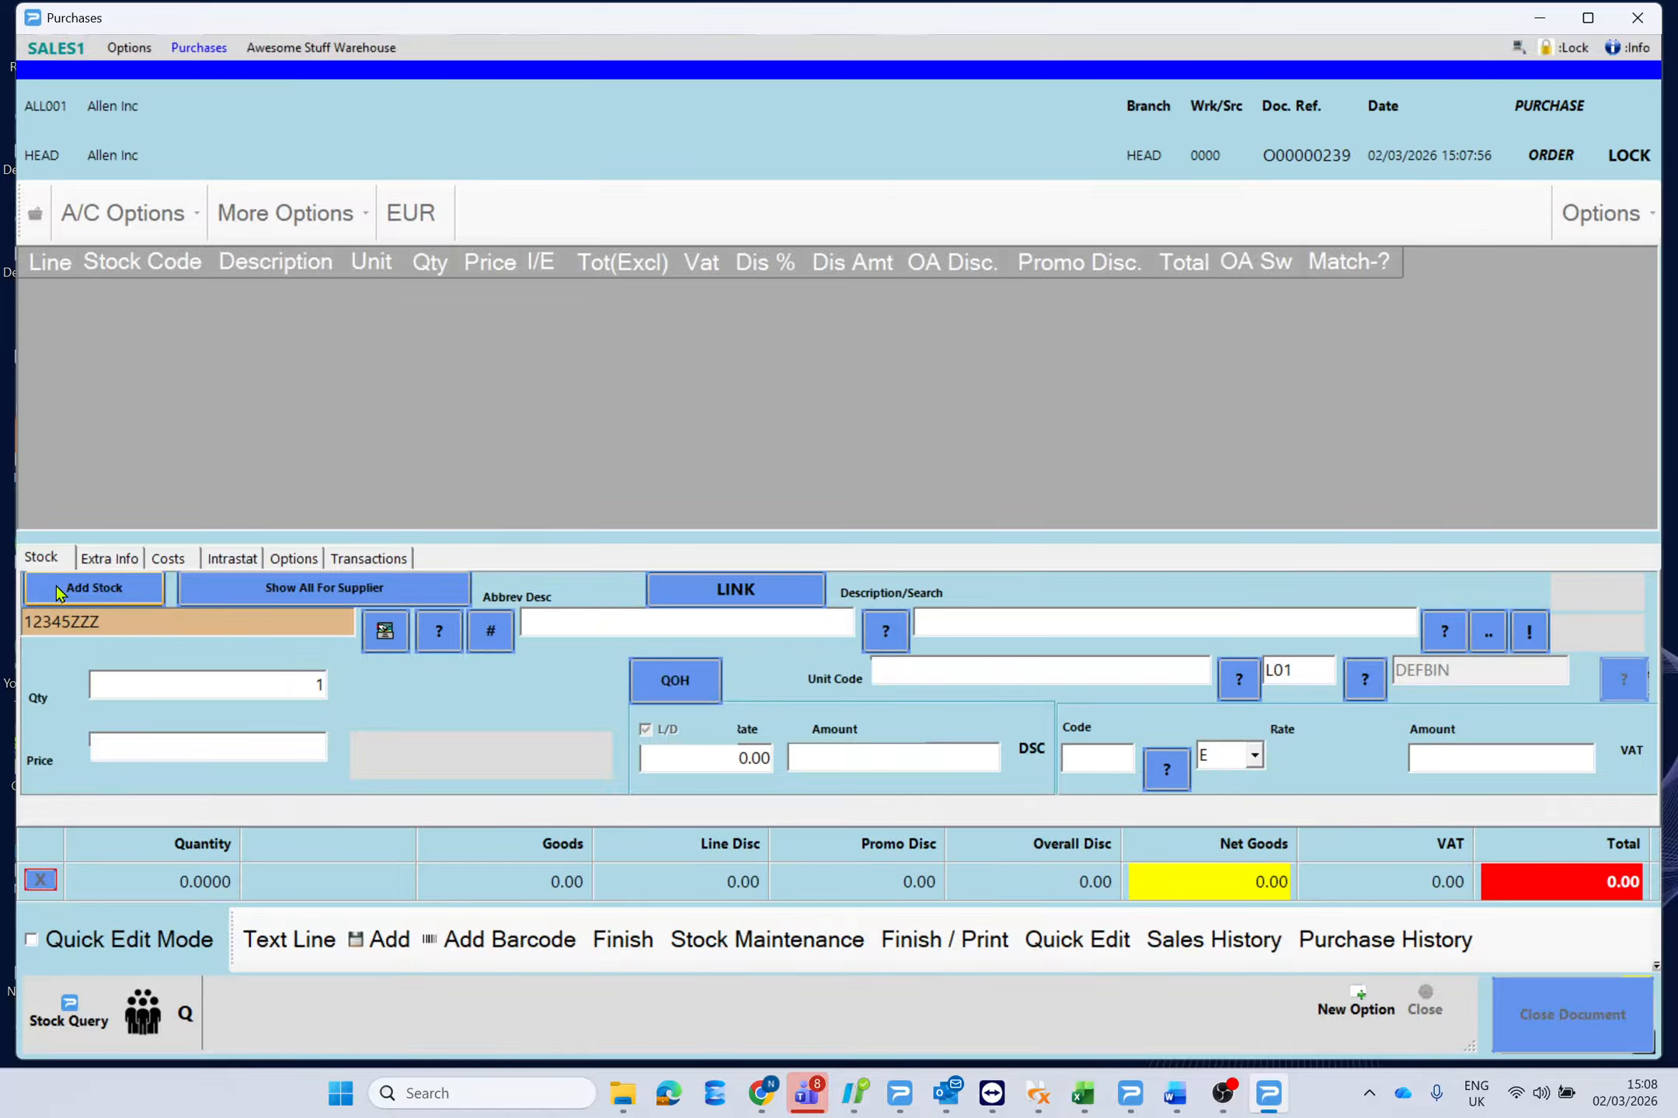
Add an order line of 200 × 12345ZZZ delivered to location L02.
key("Return")
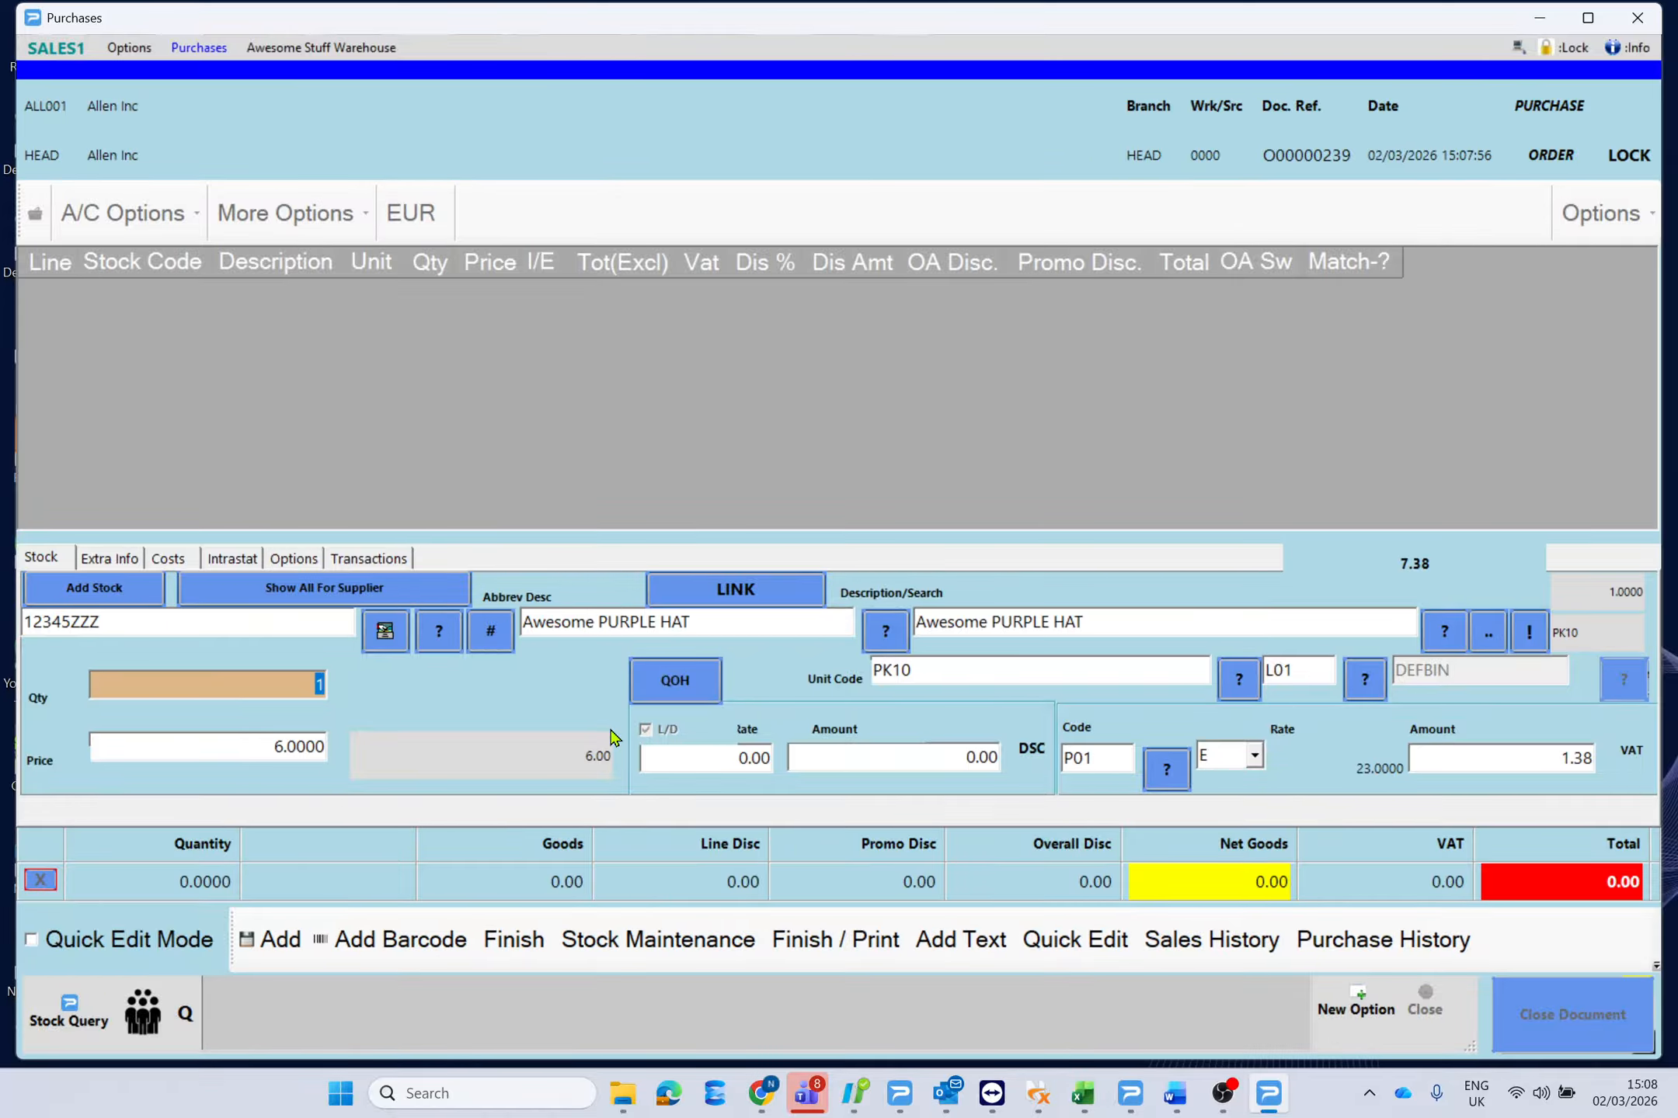
type("200")
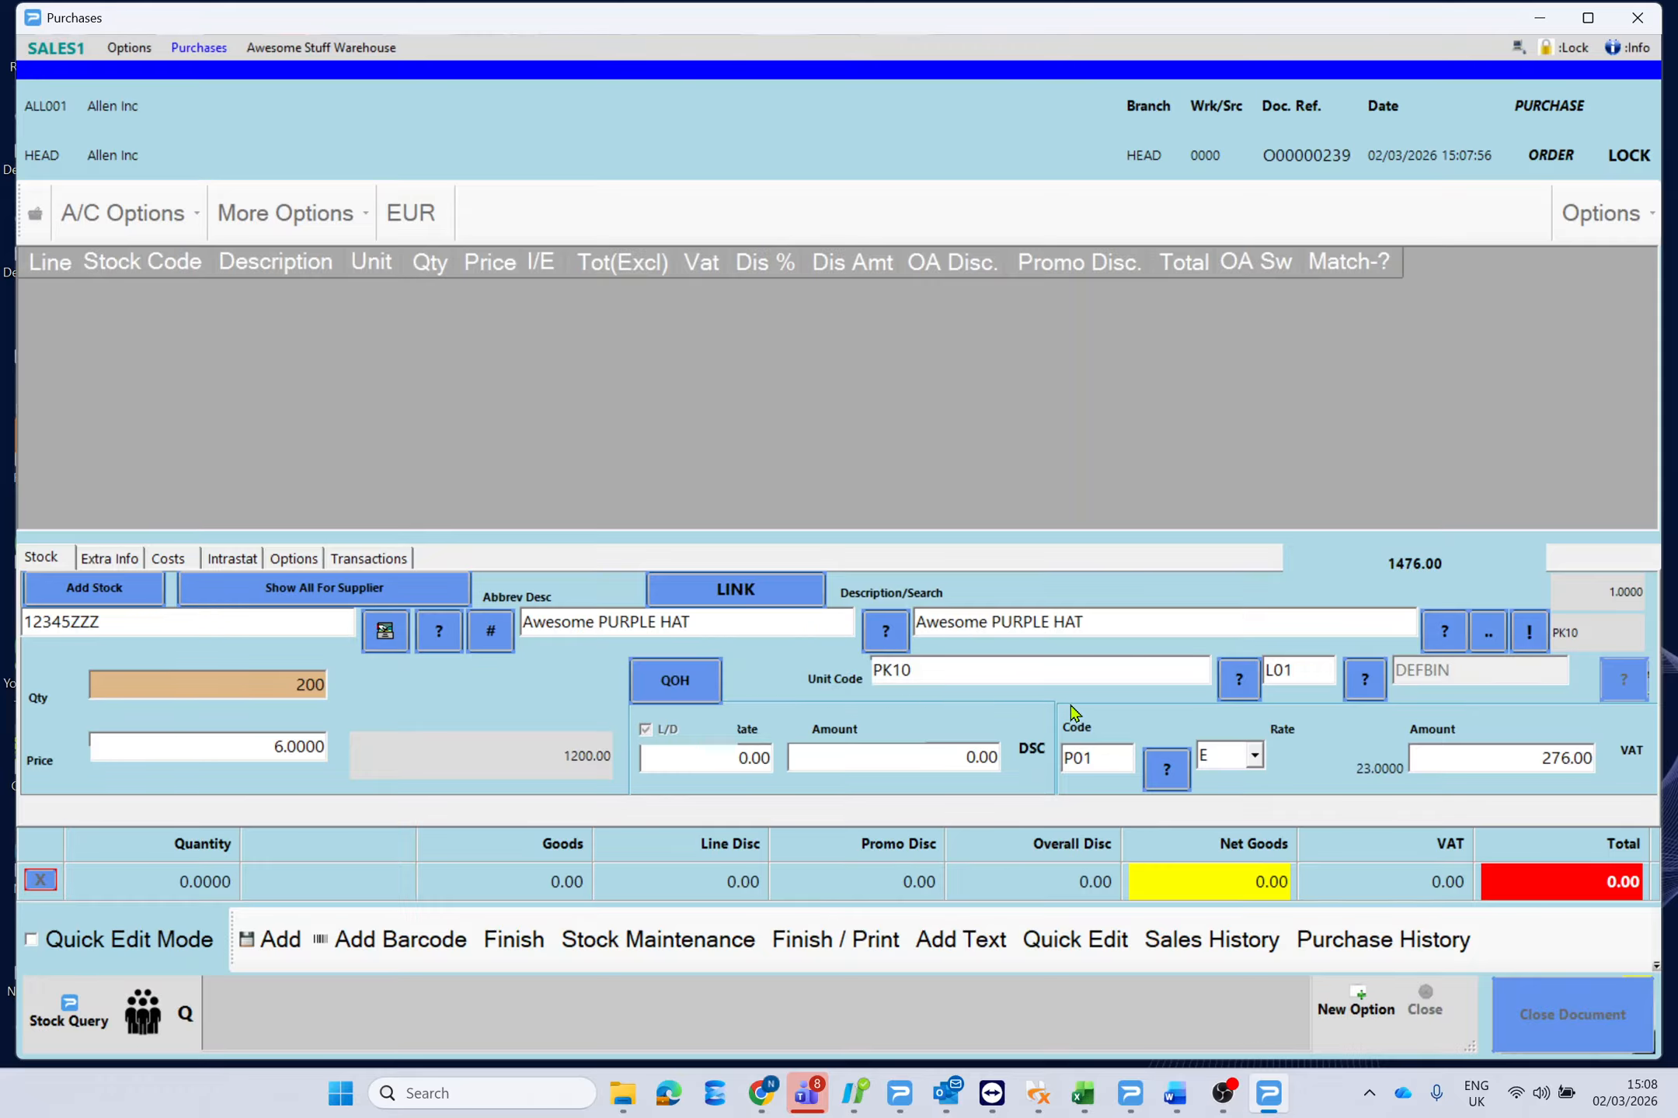
left_click(1365, 680)
double_click(150, 193)
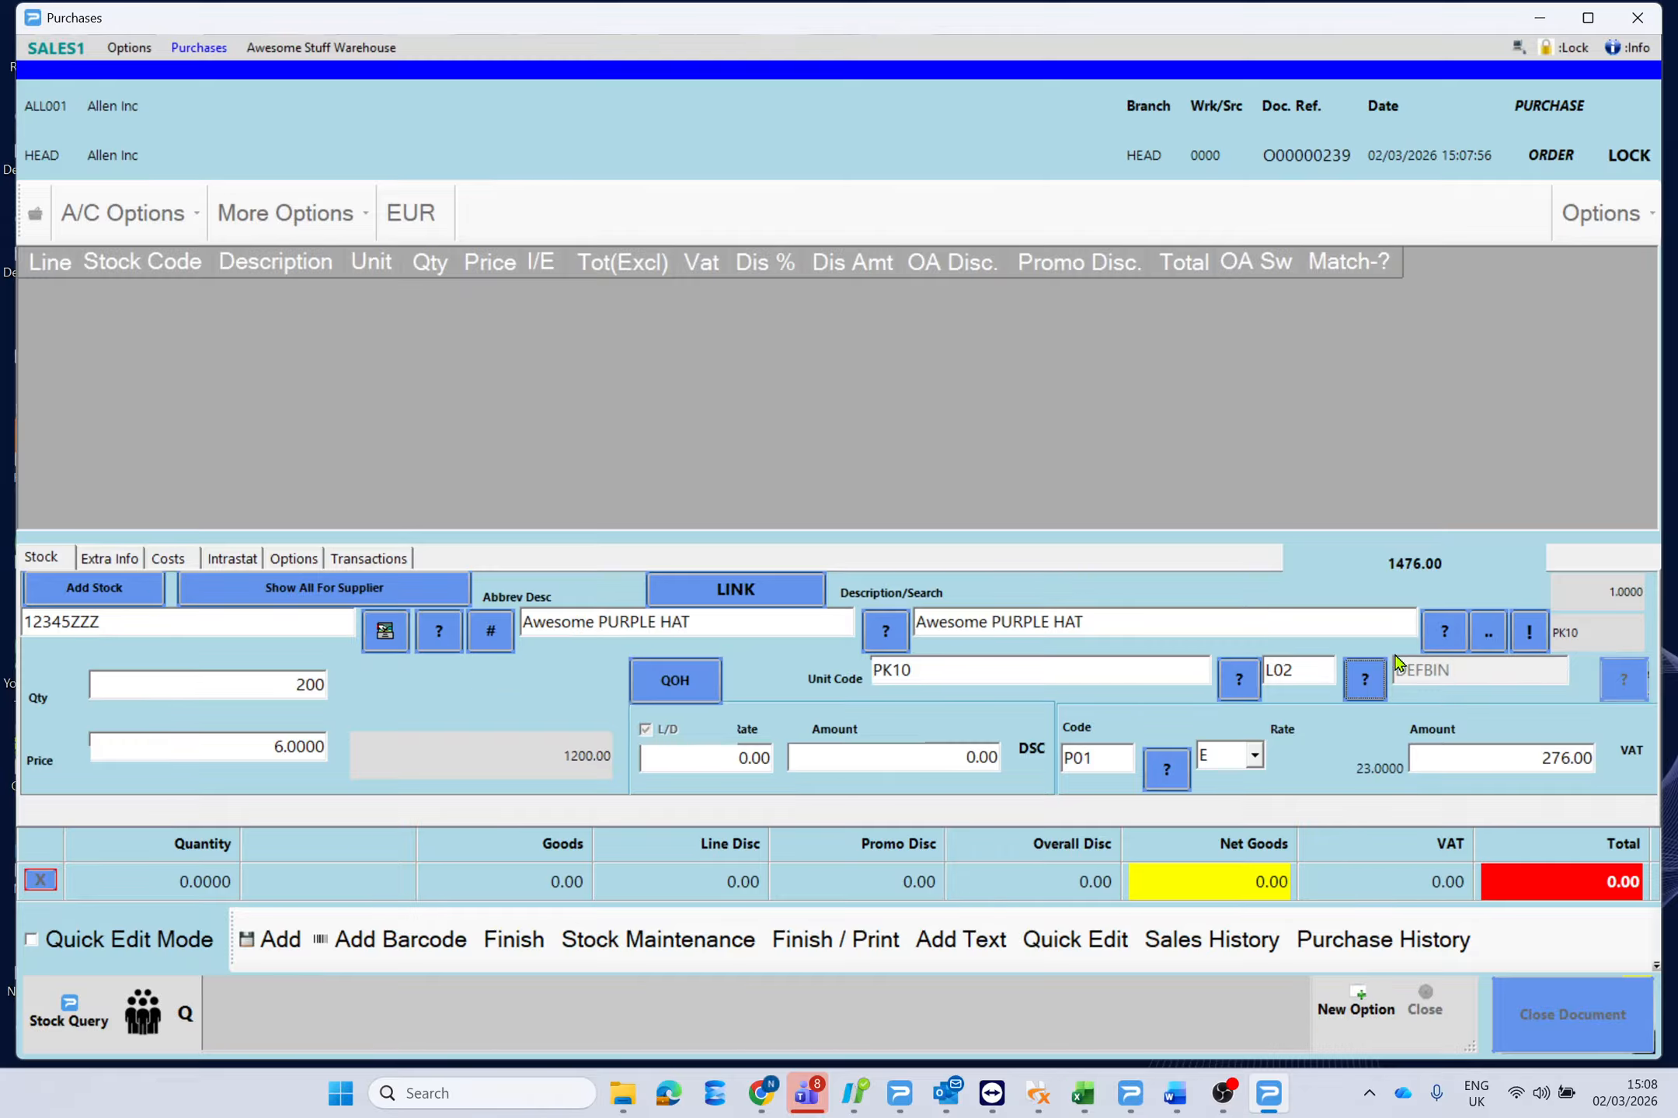
left_click(272, 938)
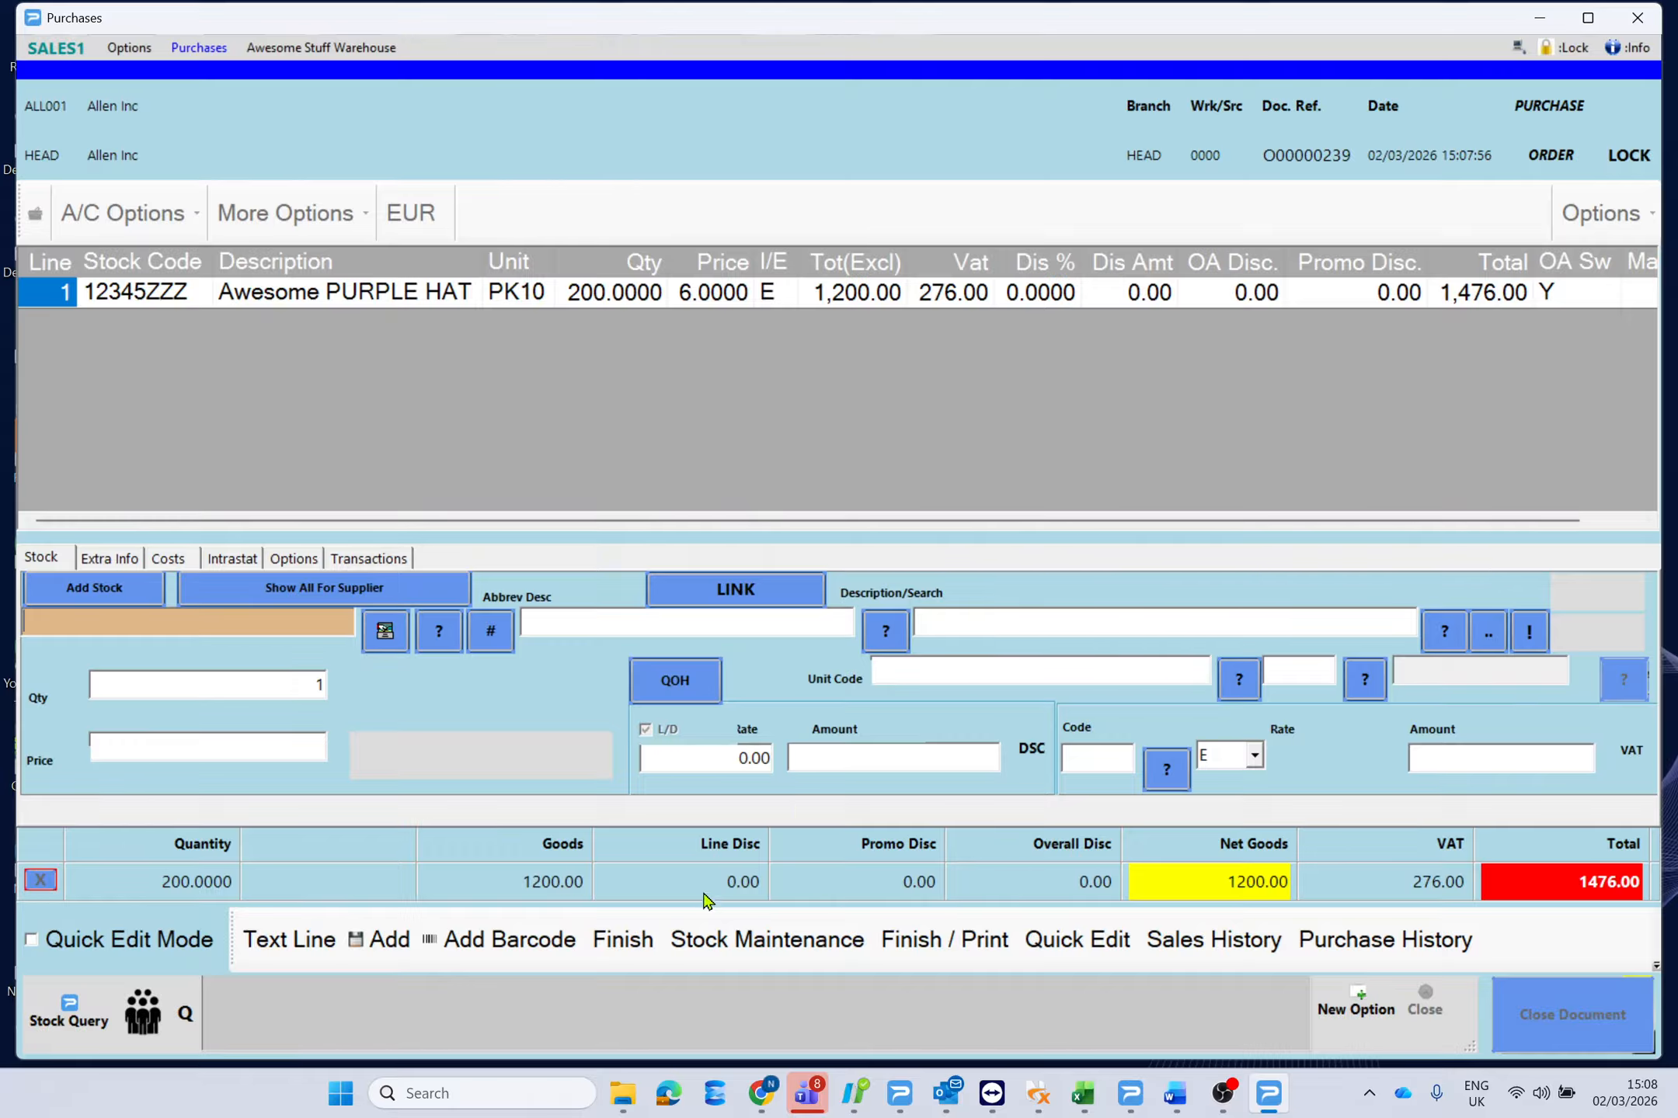
Open the line item's Stock File Maintenance record from the Options menu.
left_click(638, 313)
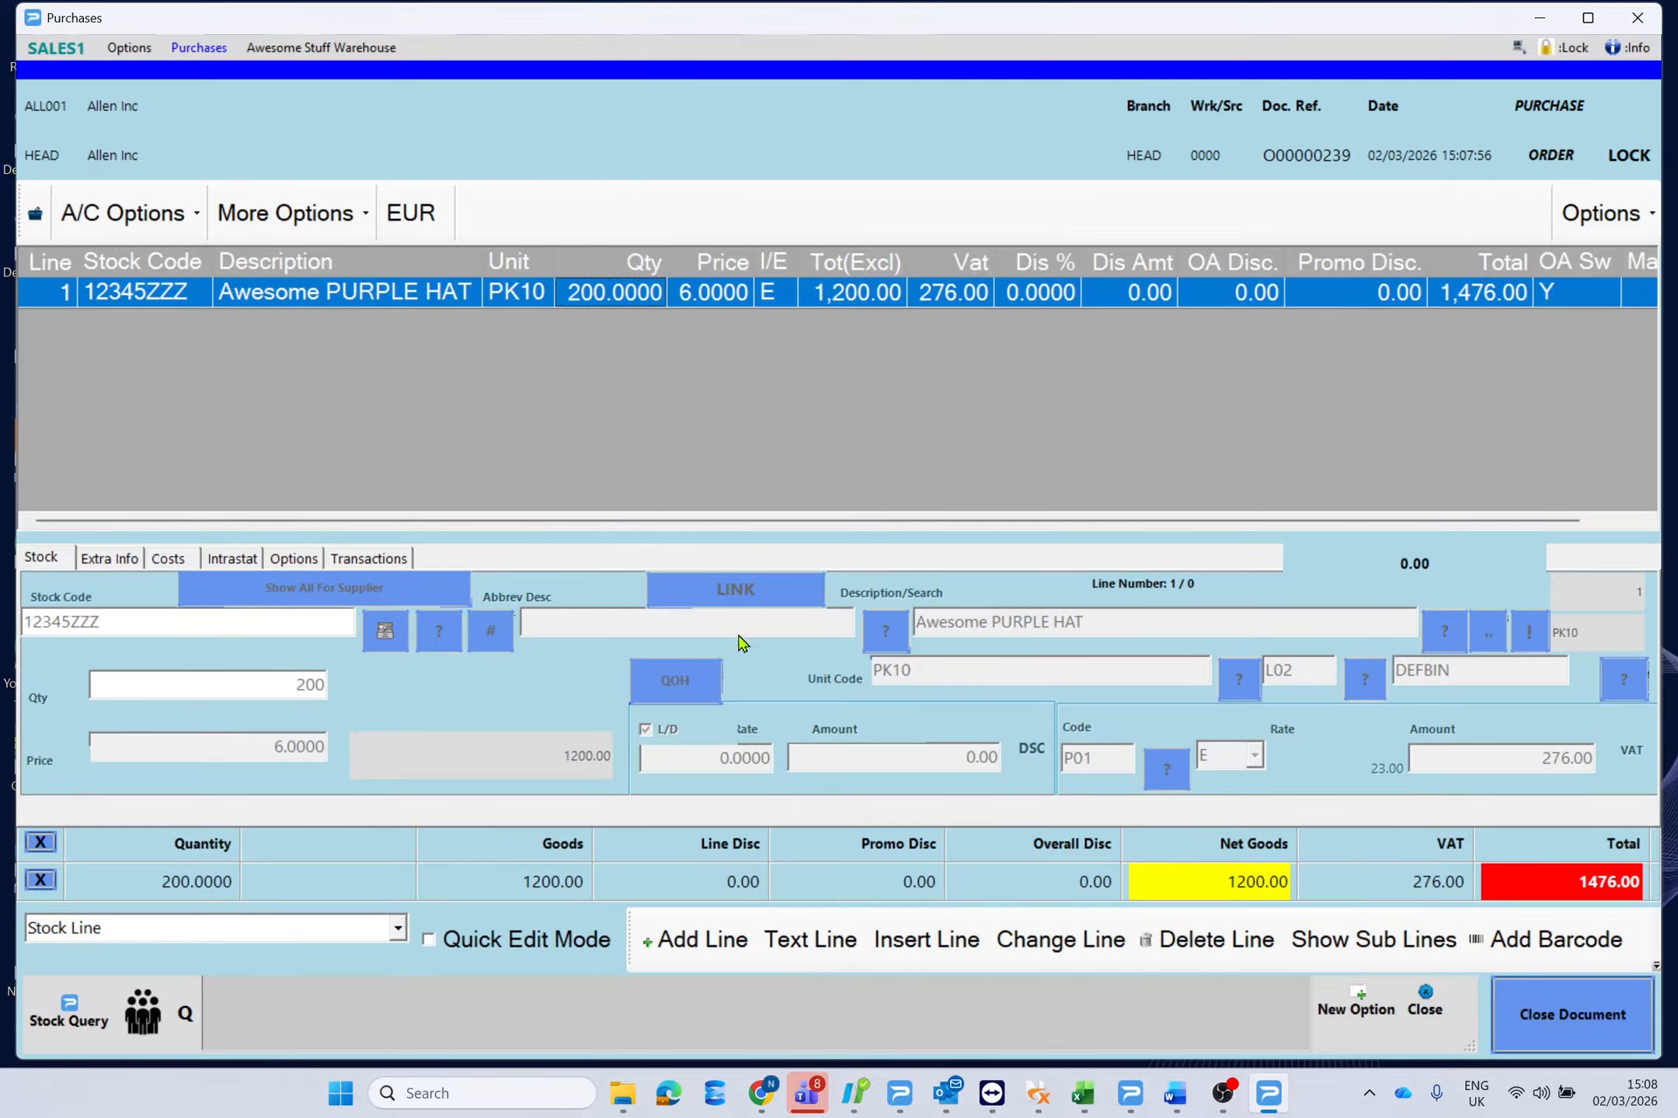
left_click(1615, 220)
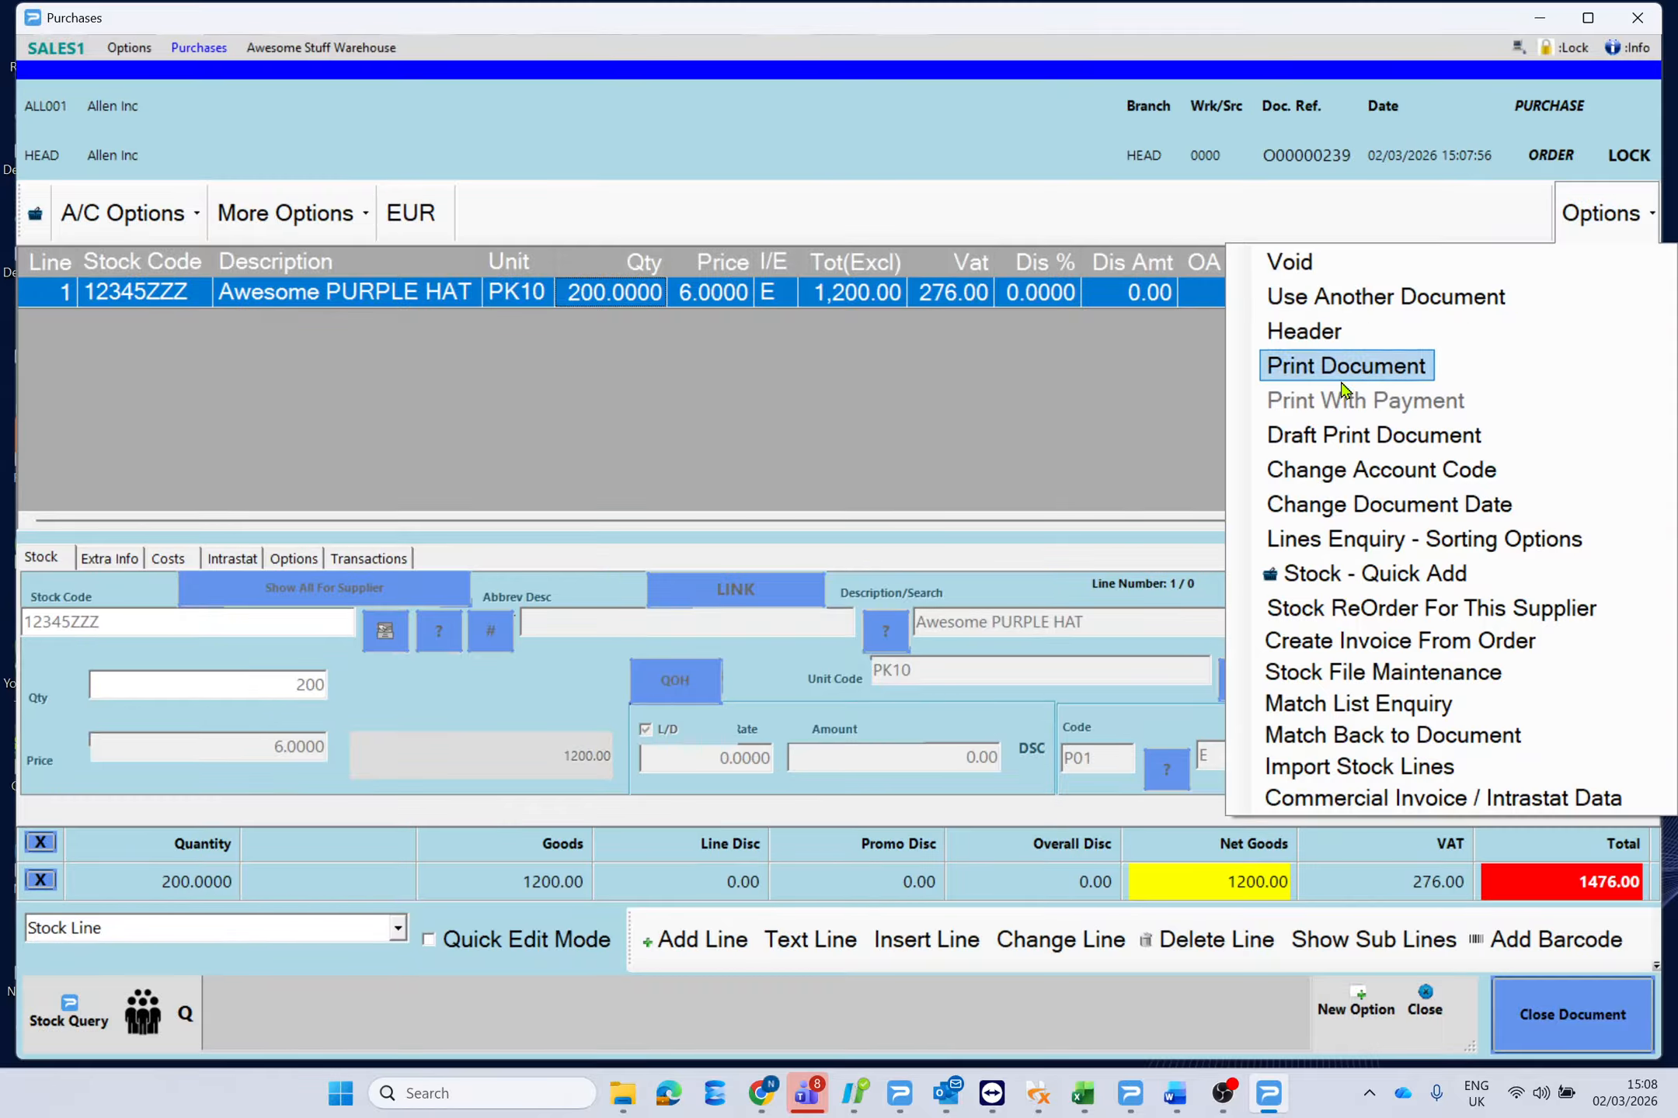
left_click(1394, 676)
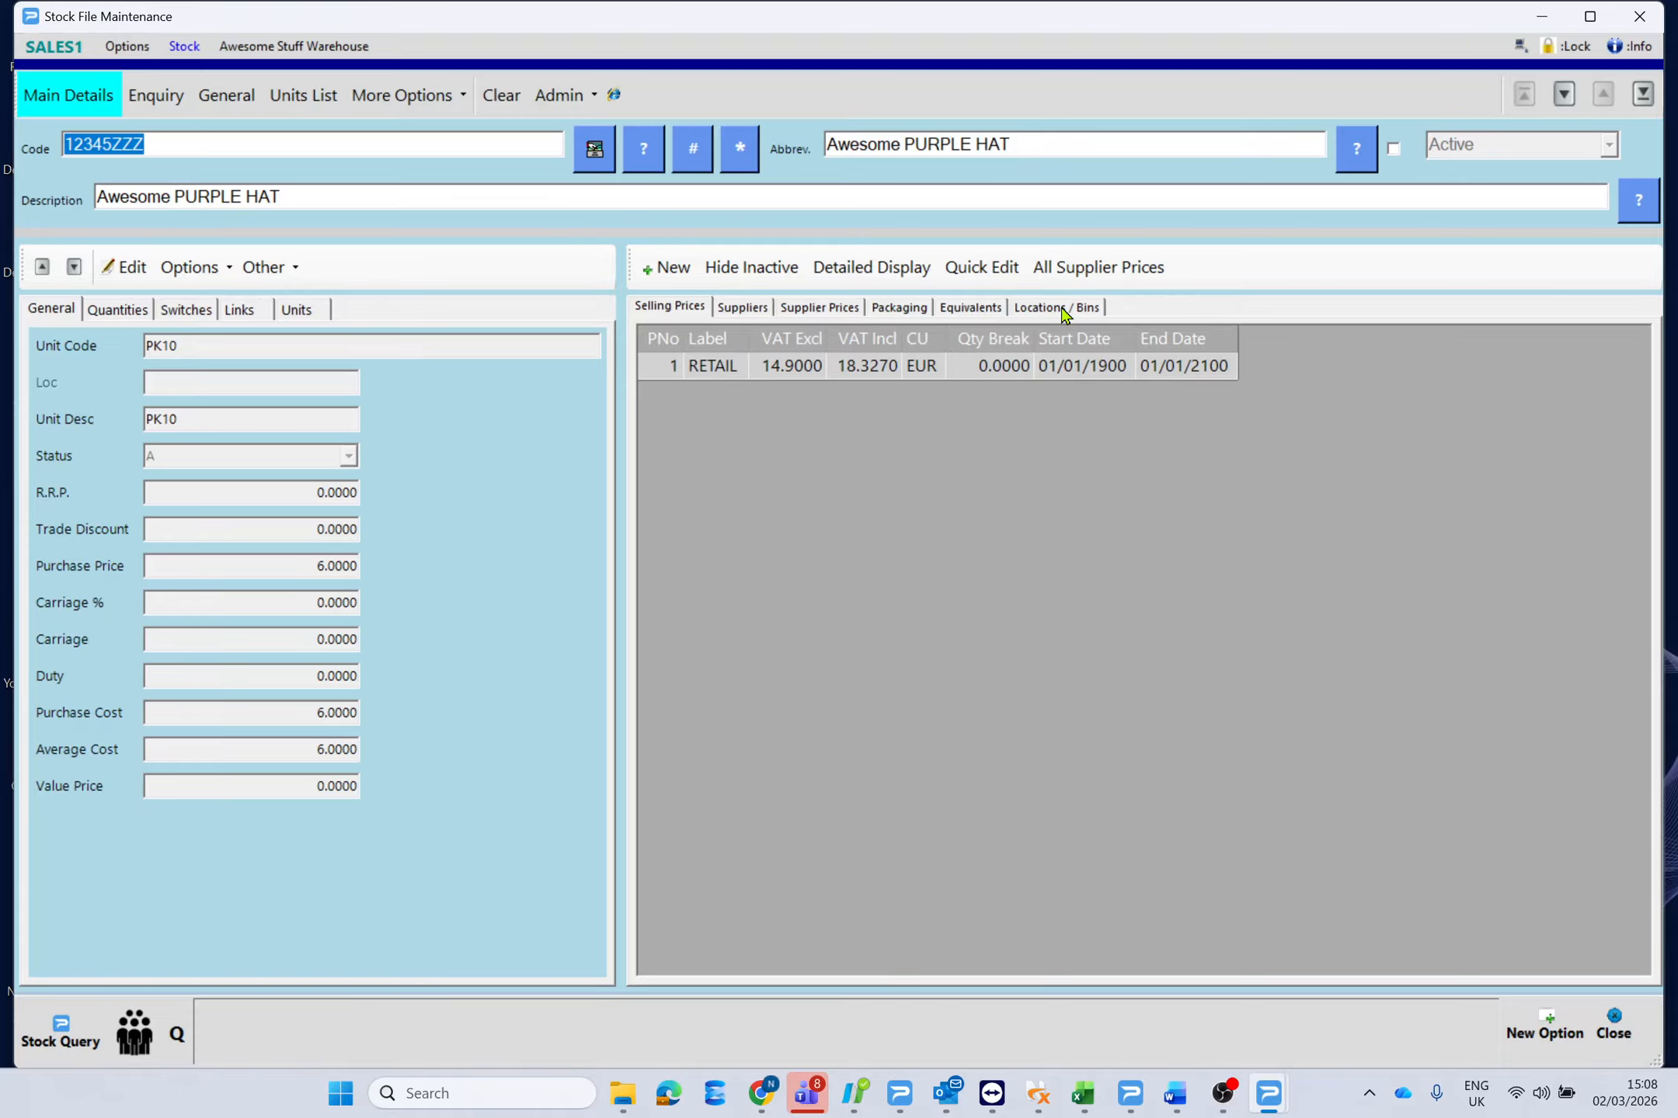
Check that L02 WAREHOUSE 2 shows 200 on order, then close the stock record.
left_click(1063, 308)
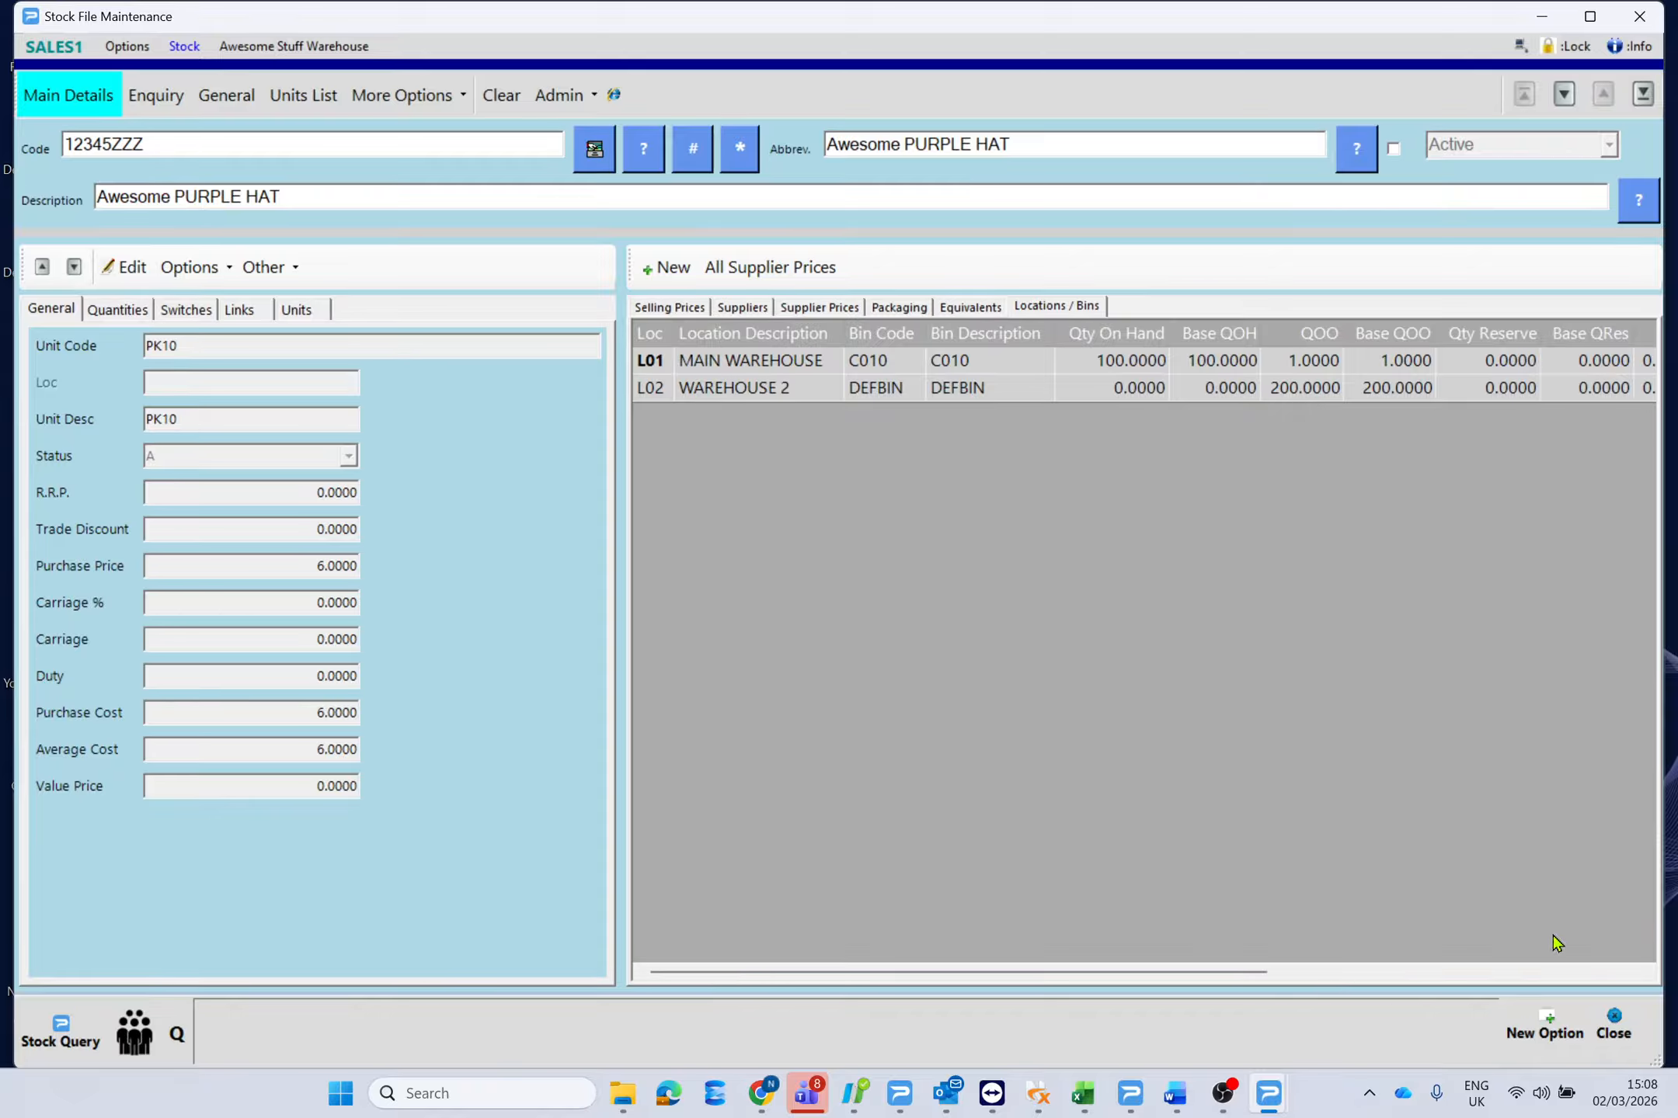
left_click(1619, 1022)
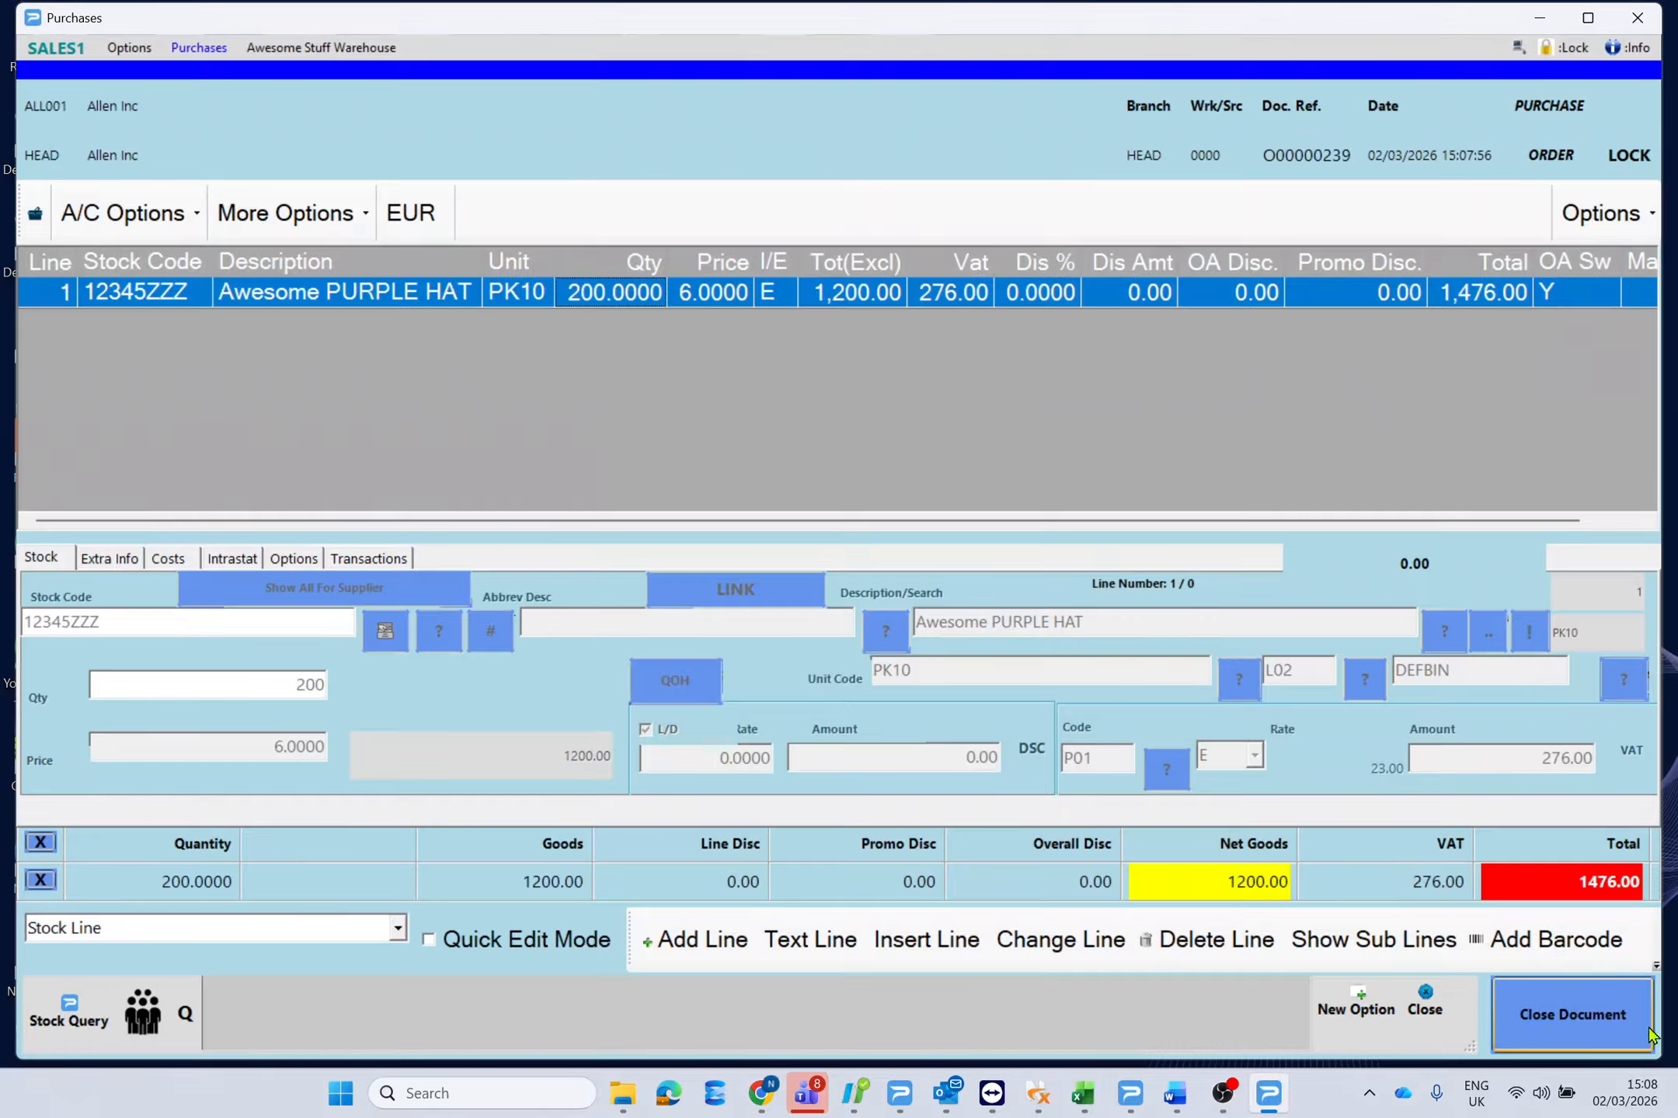
Close the completed purchase order document and the Purchases window.
left_click(1595, 1022)
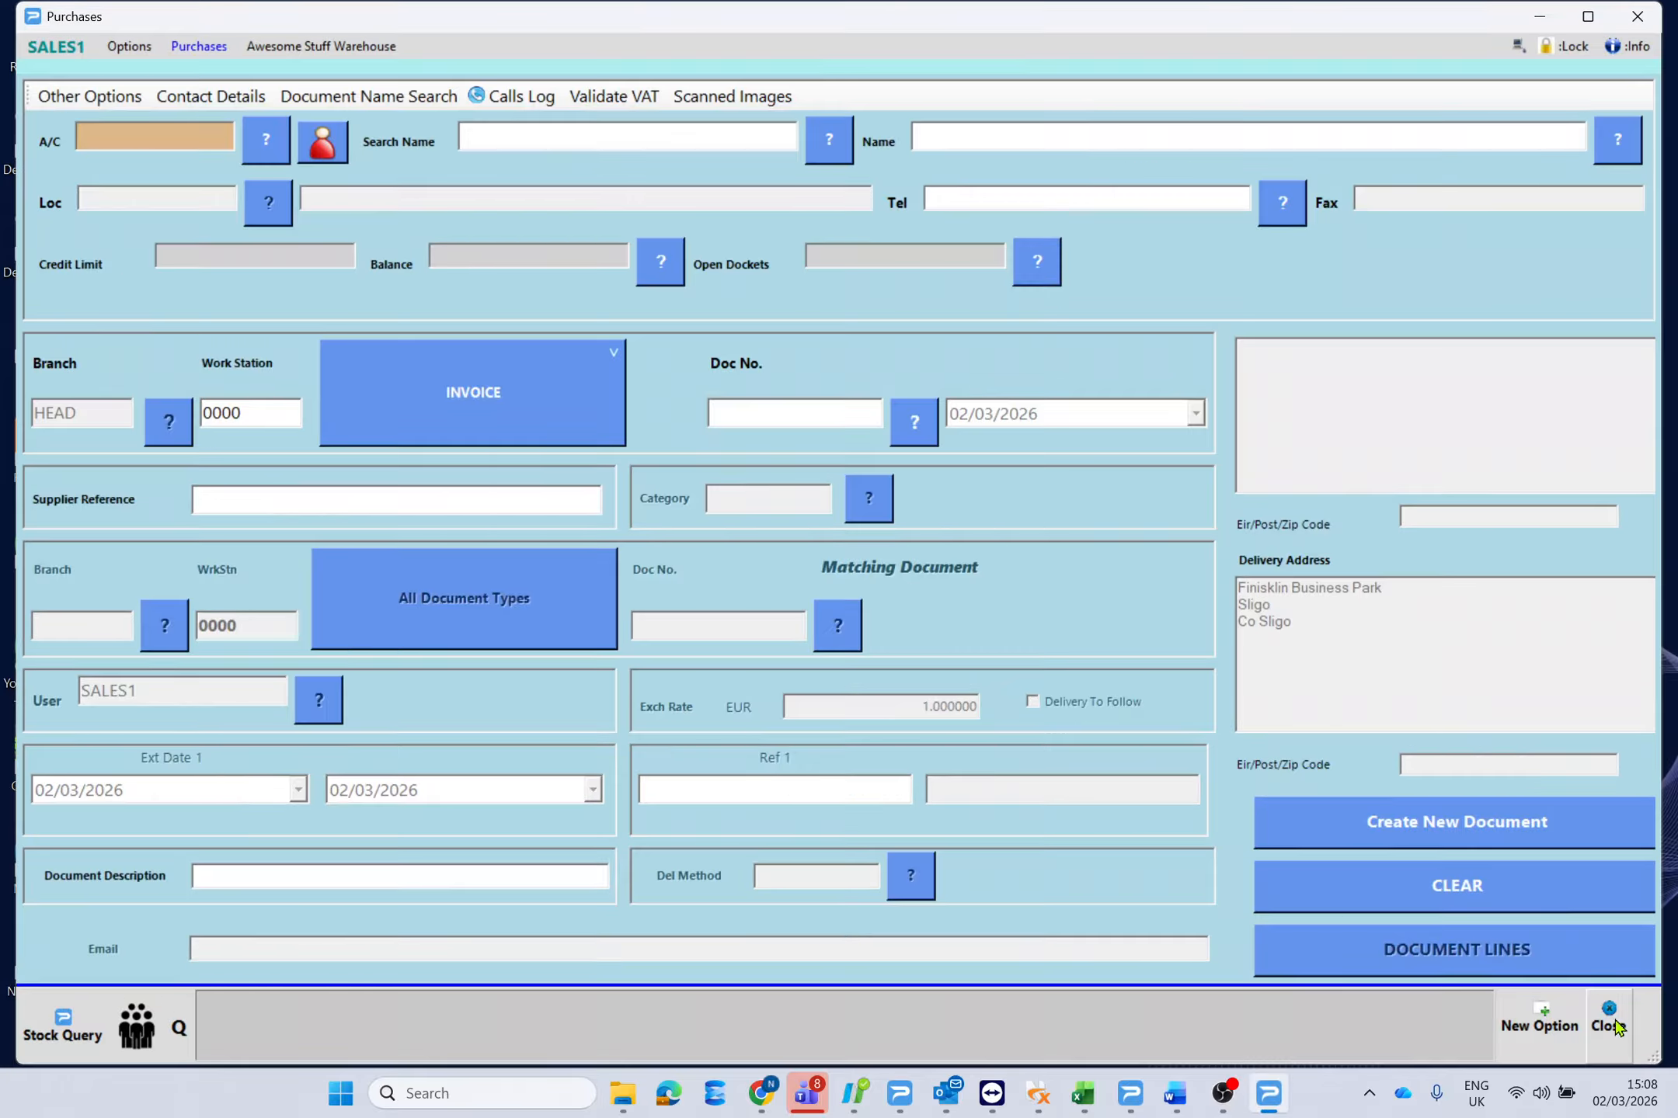
left_click(1614, 1024)
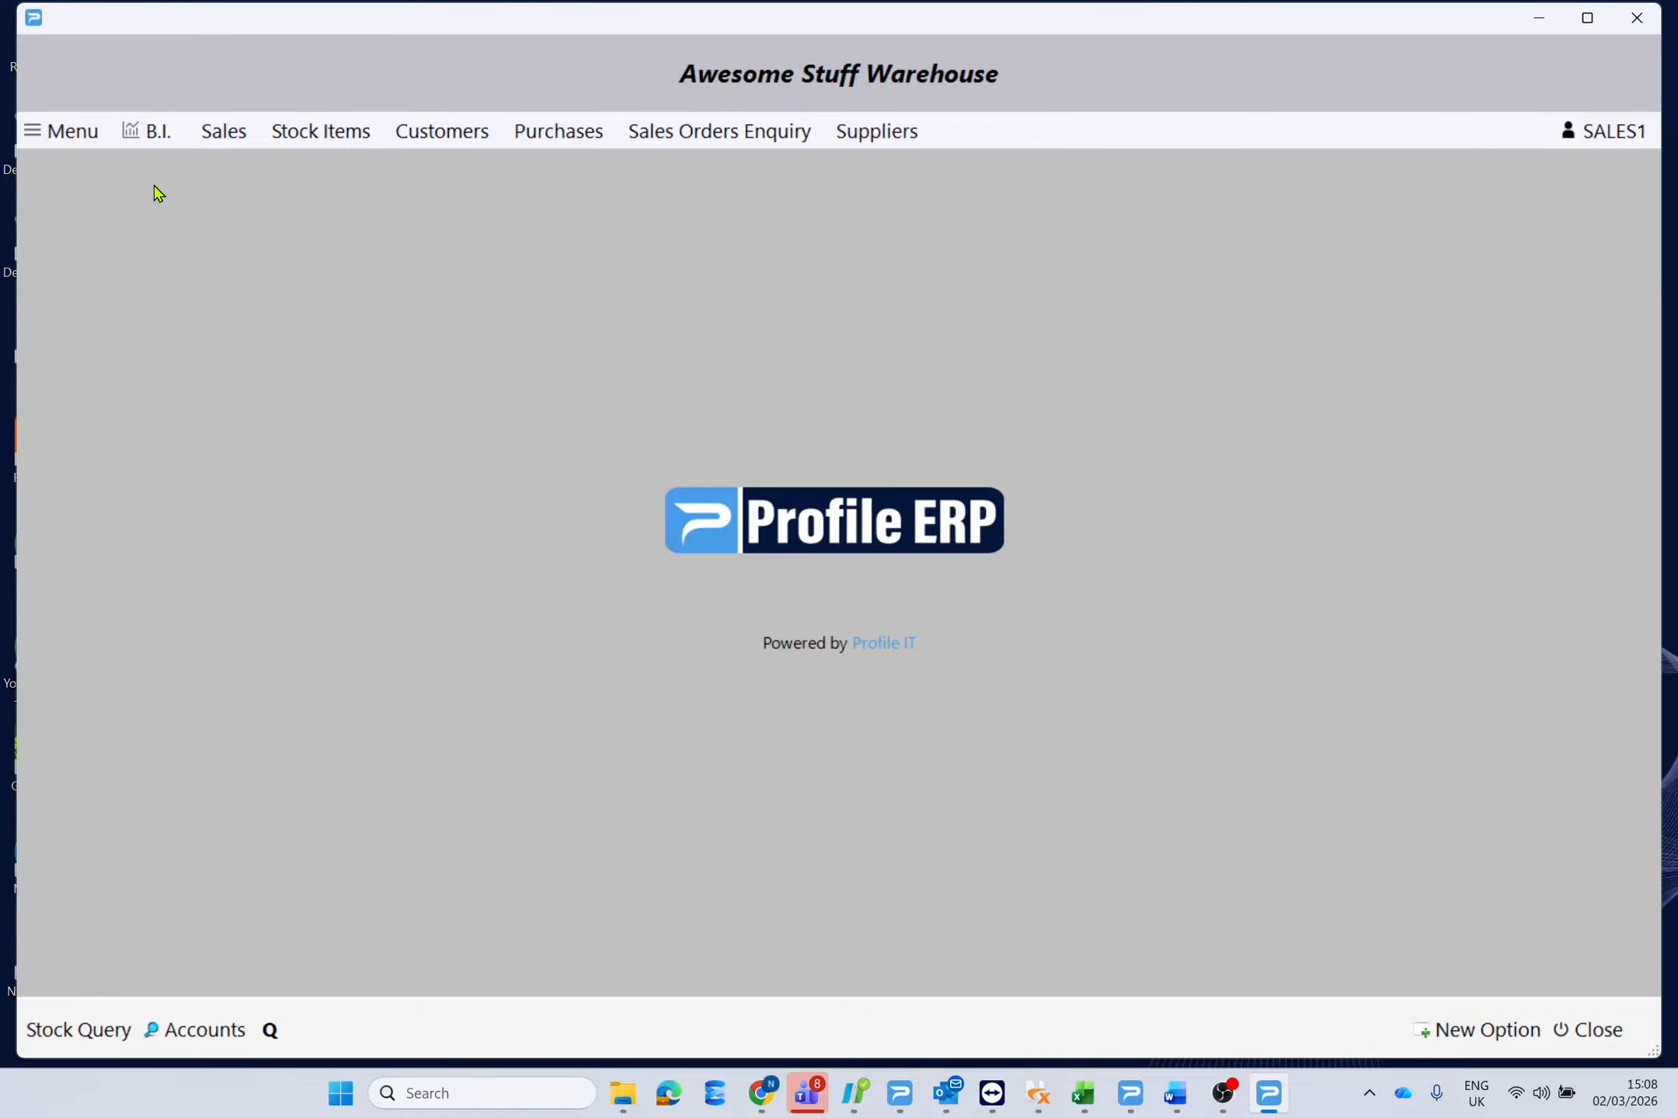
Enter stock code 12345ZZZ in a new POS sale and display its quantities by location.
left_click(227, 133)
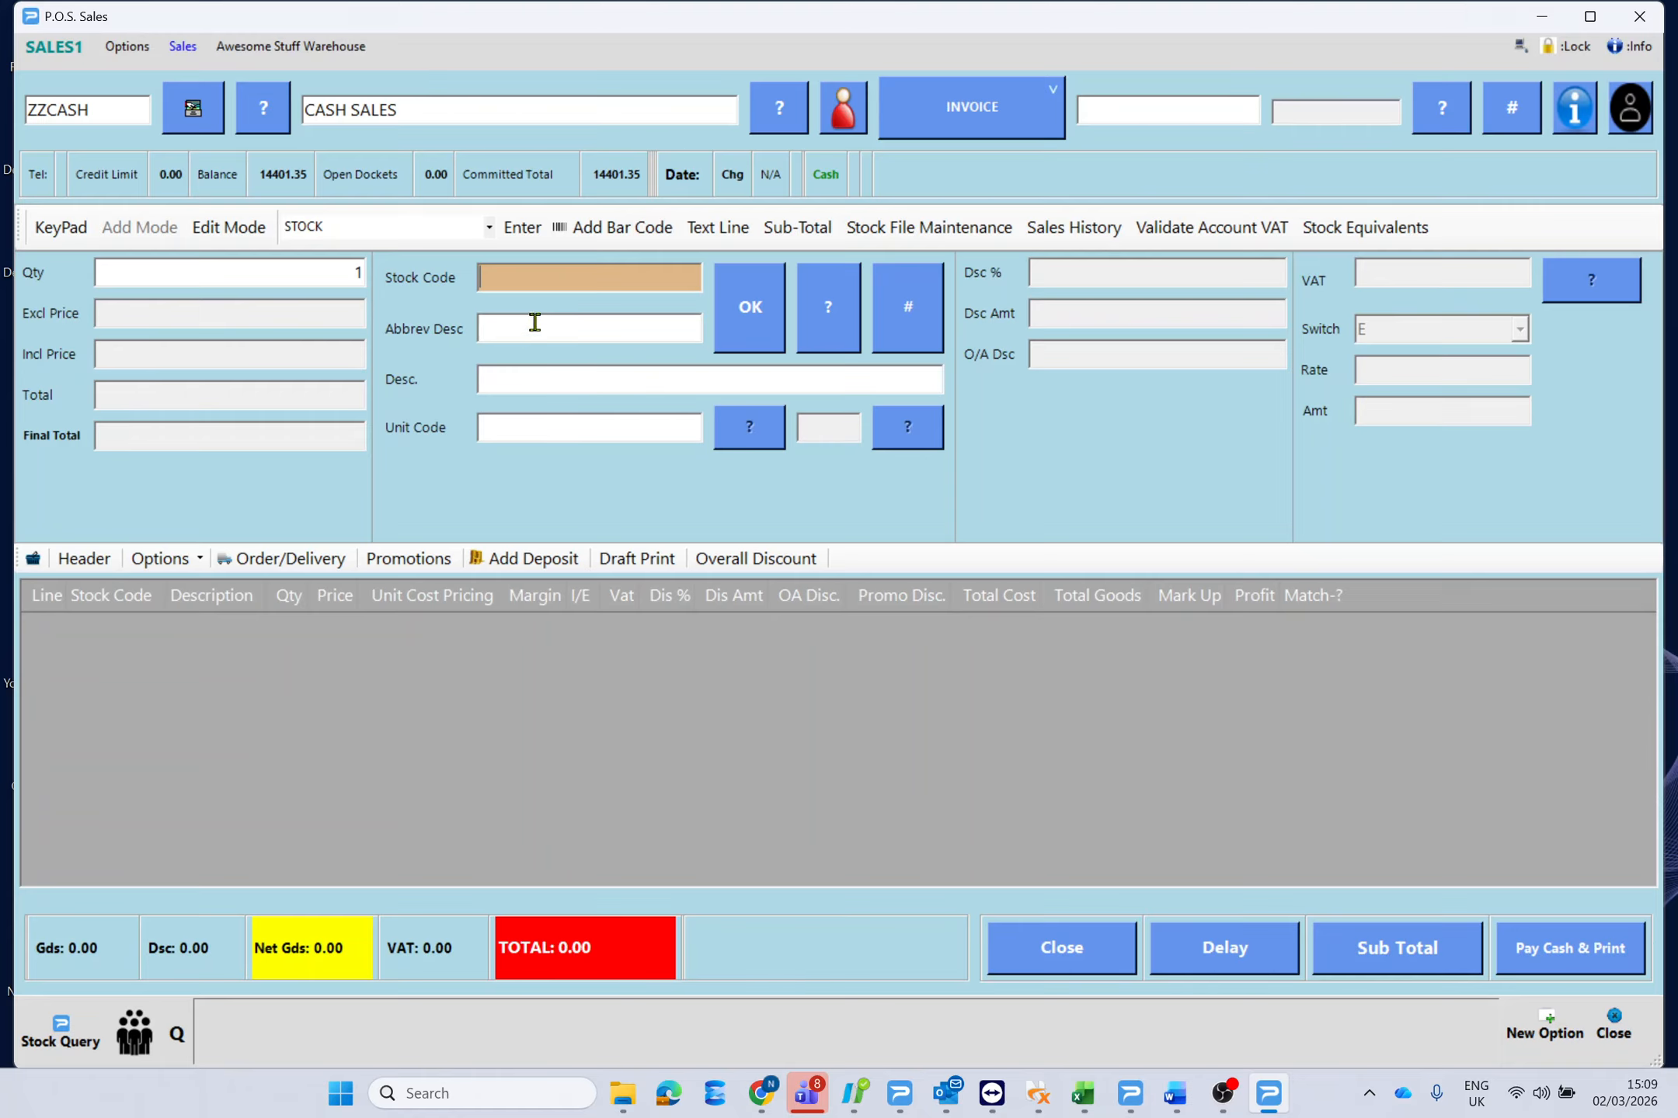
type("12345ZZZ")
key("Return")
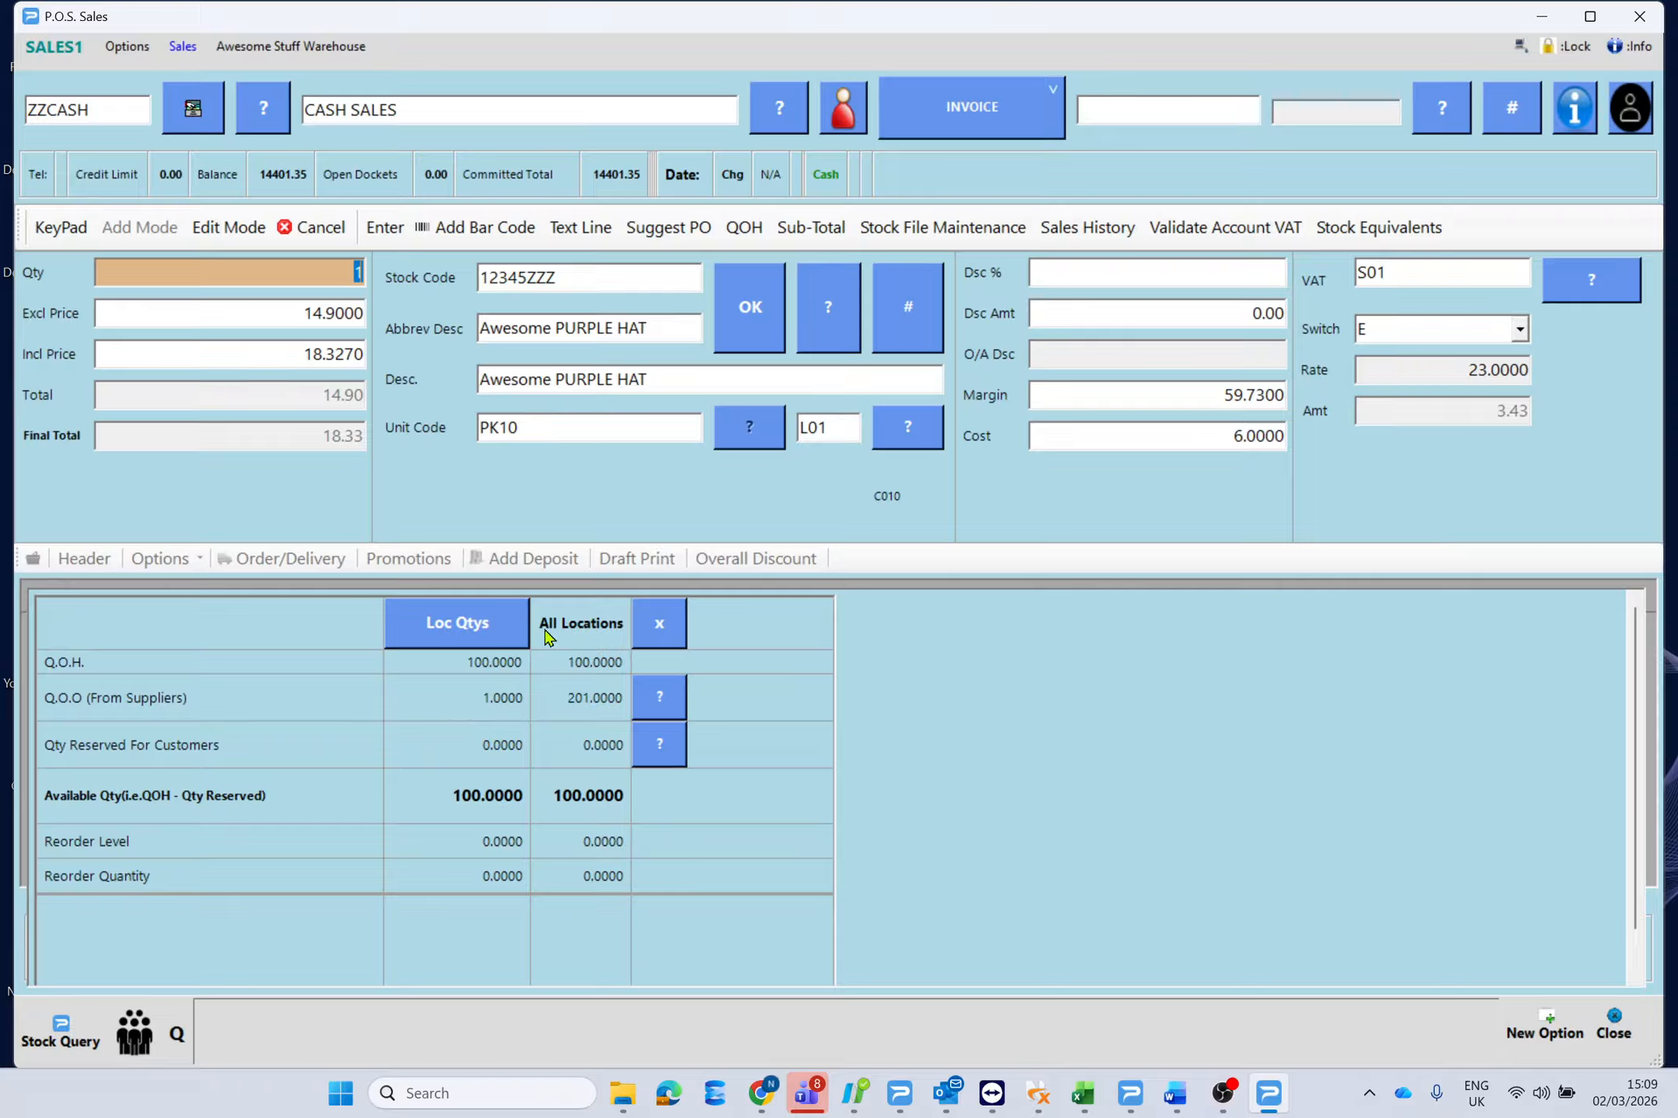
left_click(469, 636)
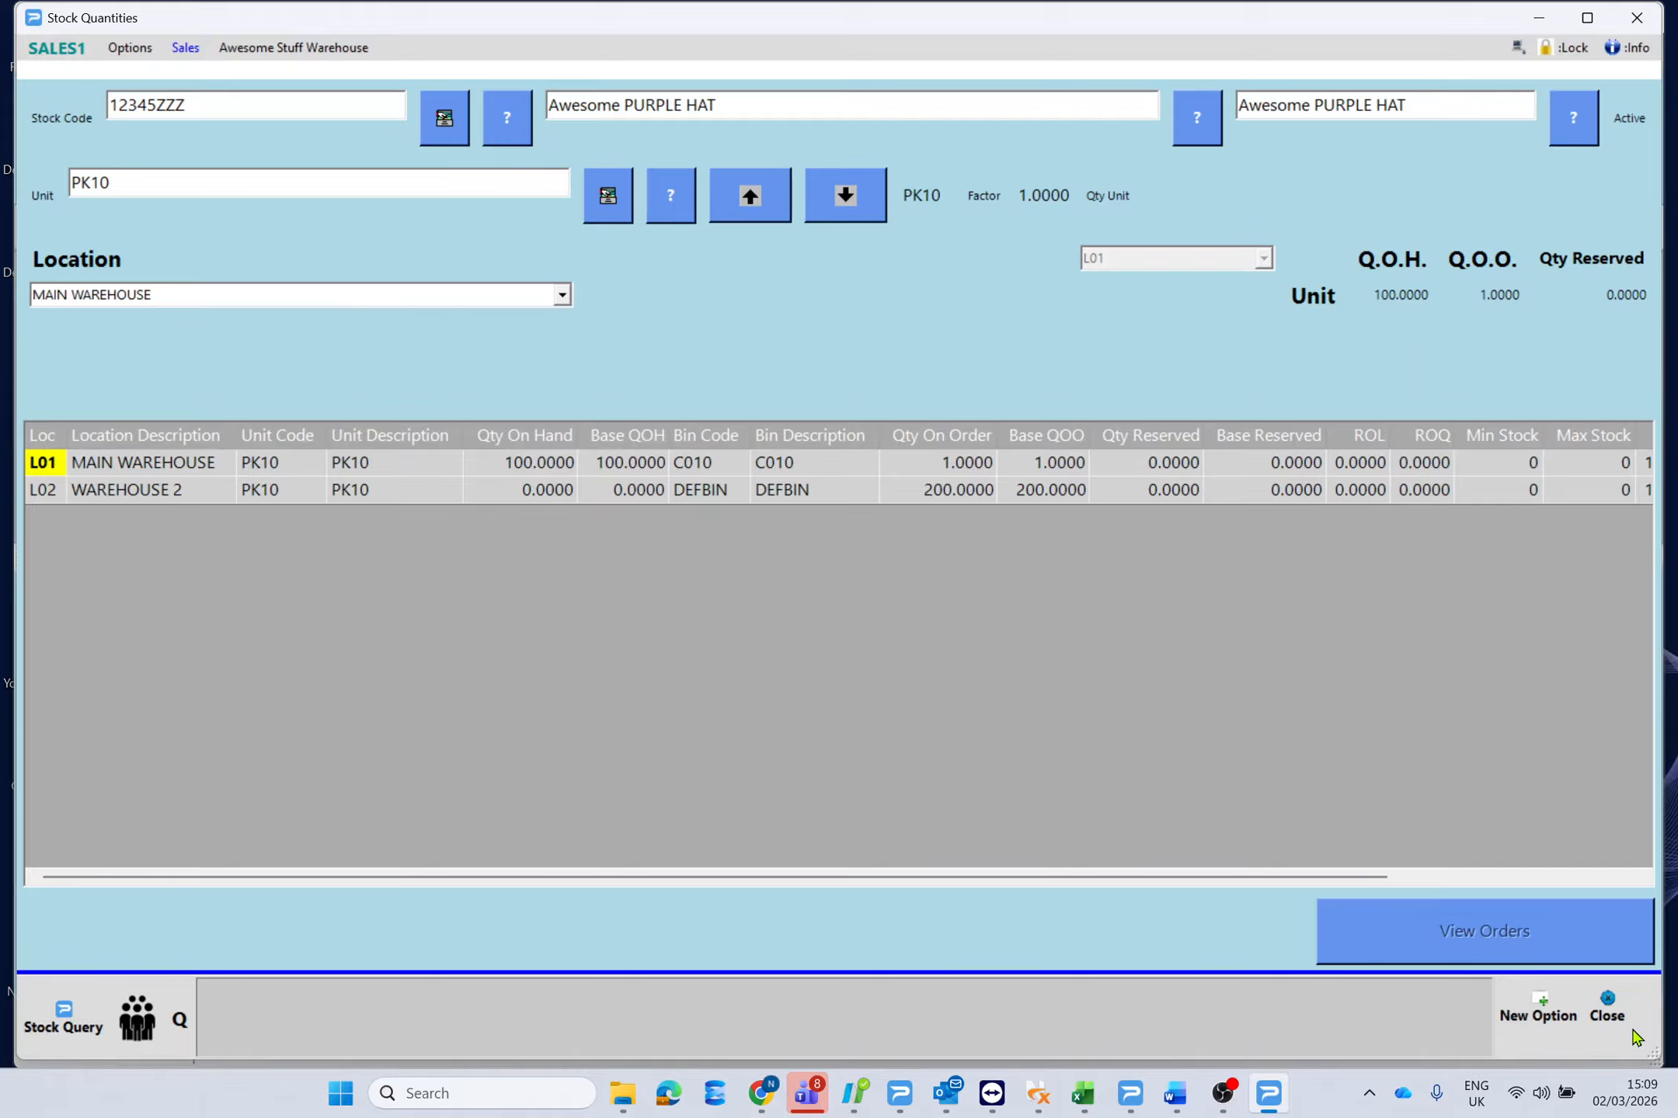
Close the Stock Quantities view to get back to the 12345ZZZ sale line.
left_click(1611, 1013)
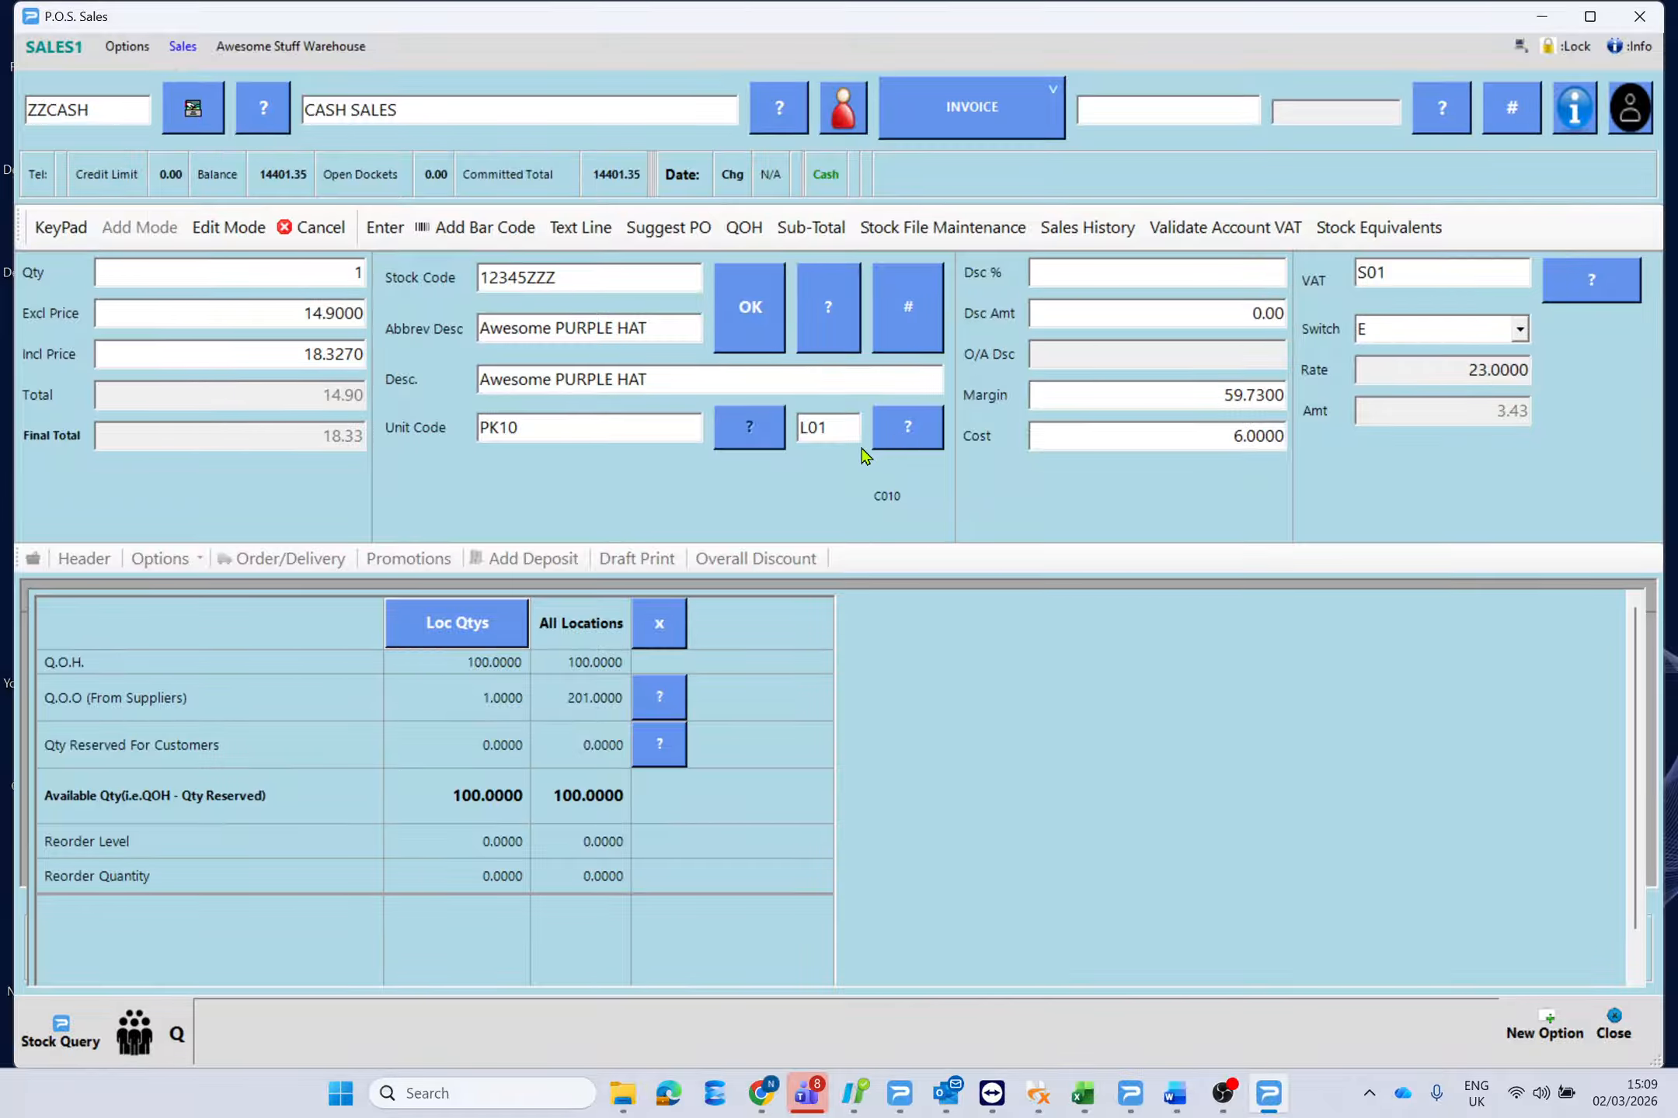
Add one Awesome PURPLE HAT at 14.90 from location L01 to the sale.
left_click(915, 432)
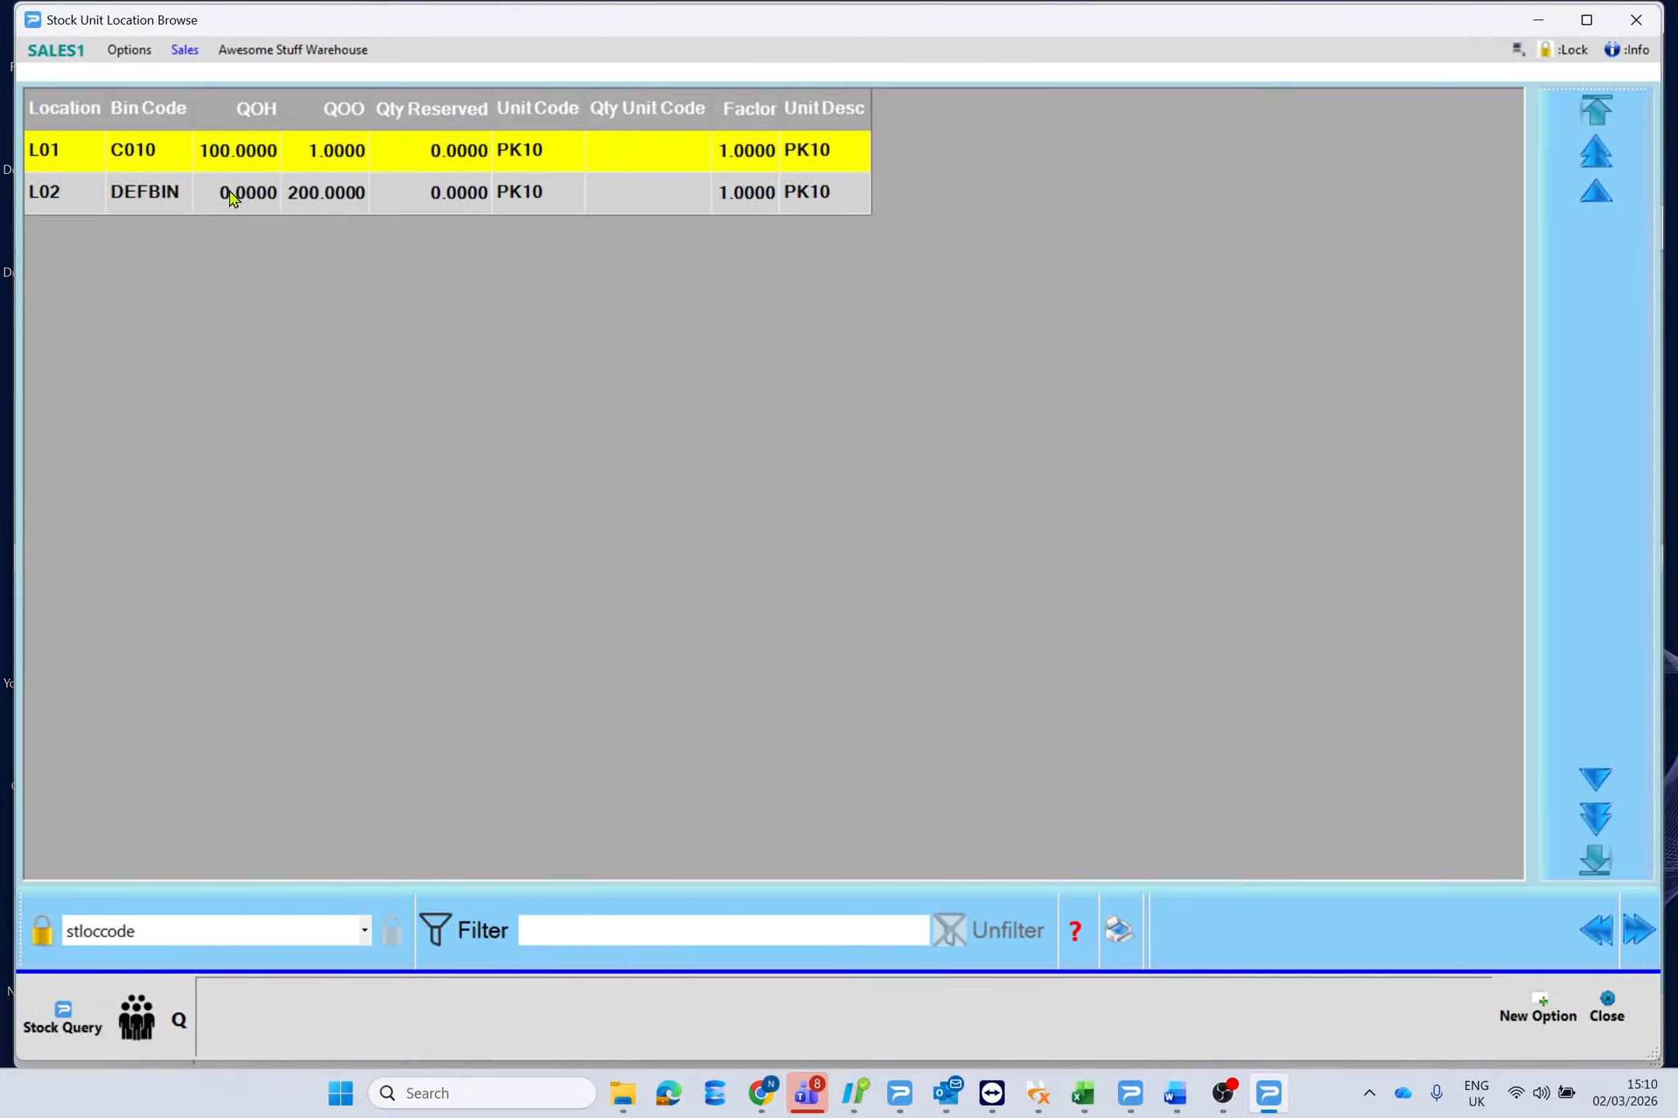
double_click(238, 154)
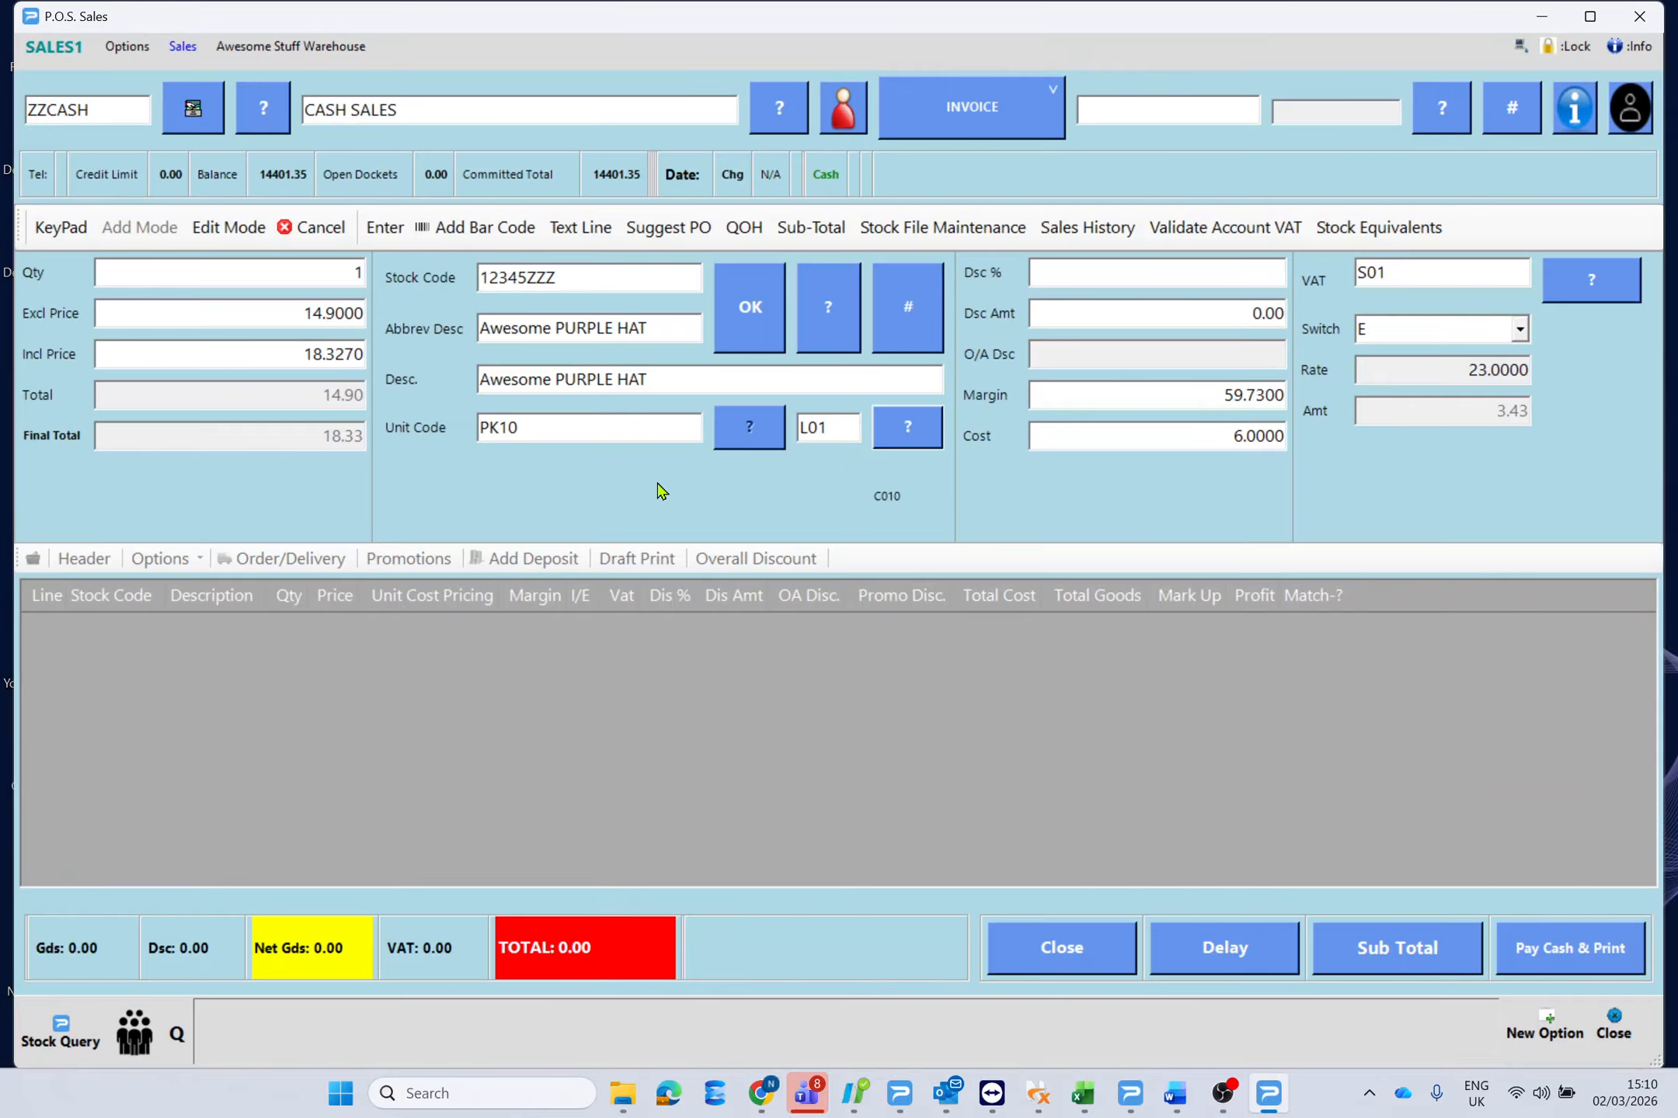
left_click(747, 307)
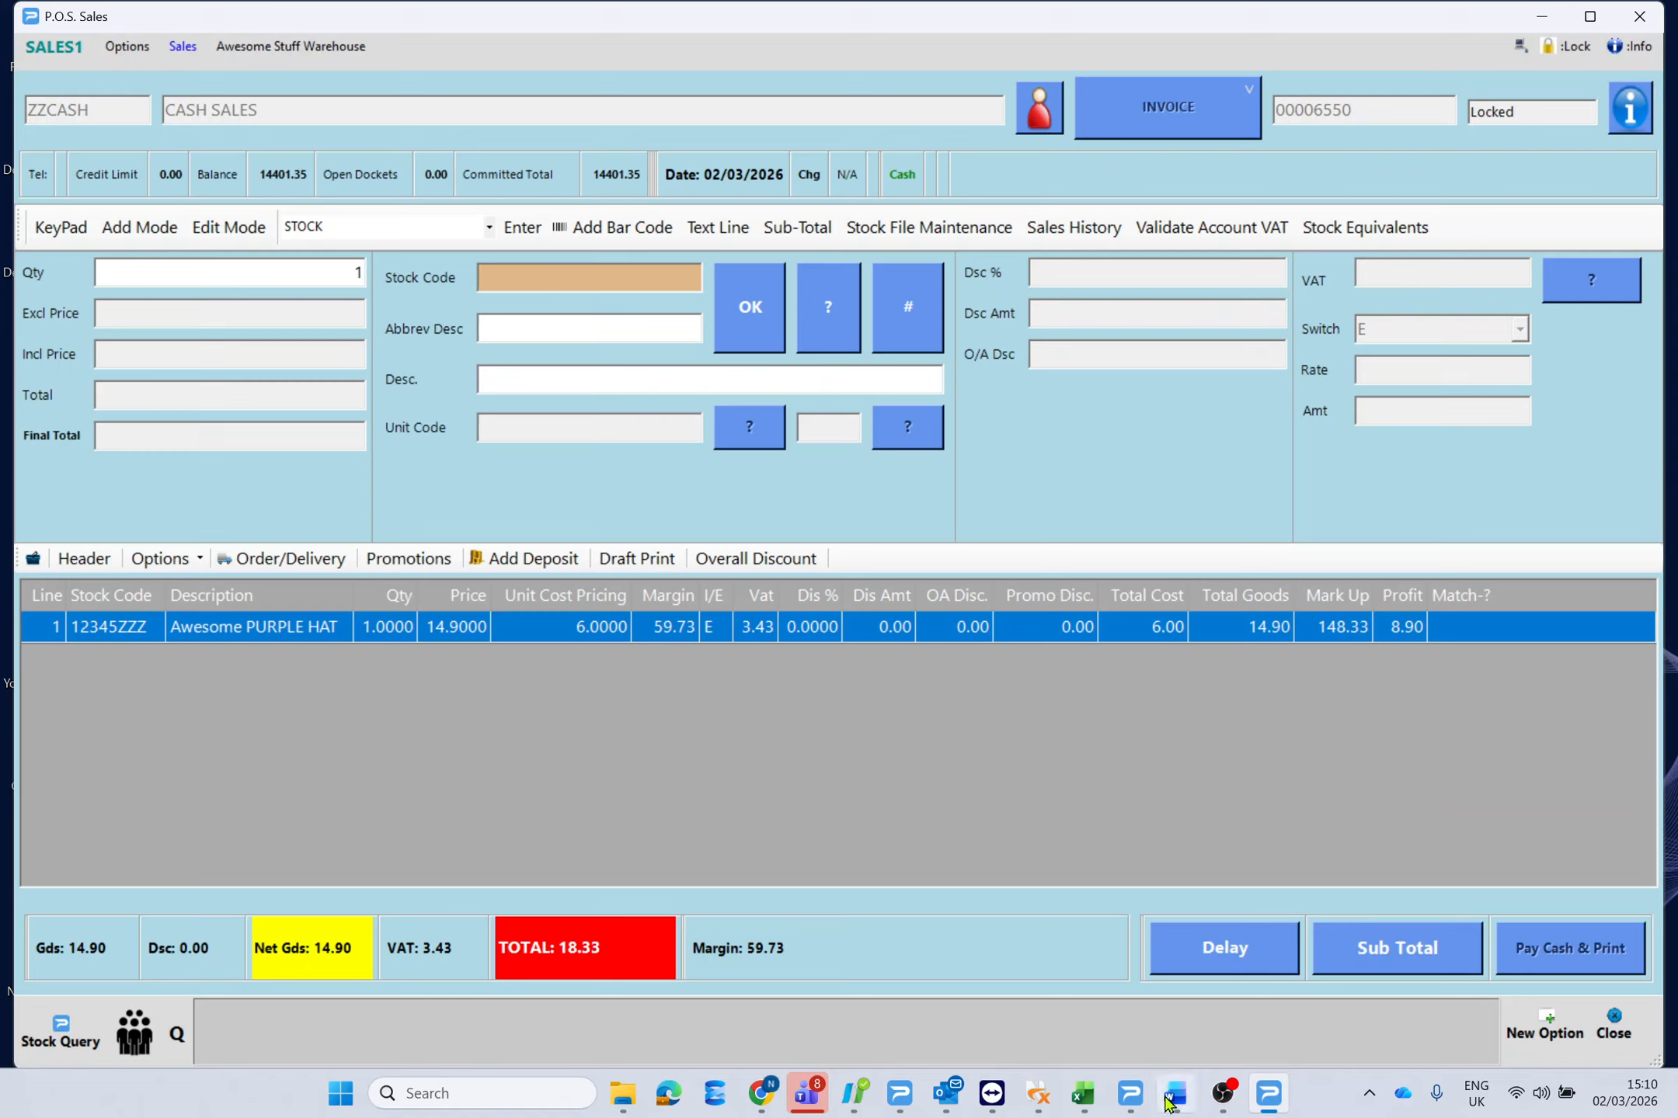
left_click(1223, 1095)
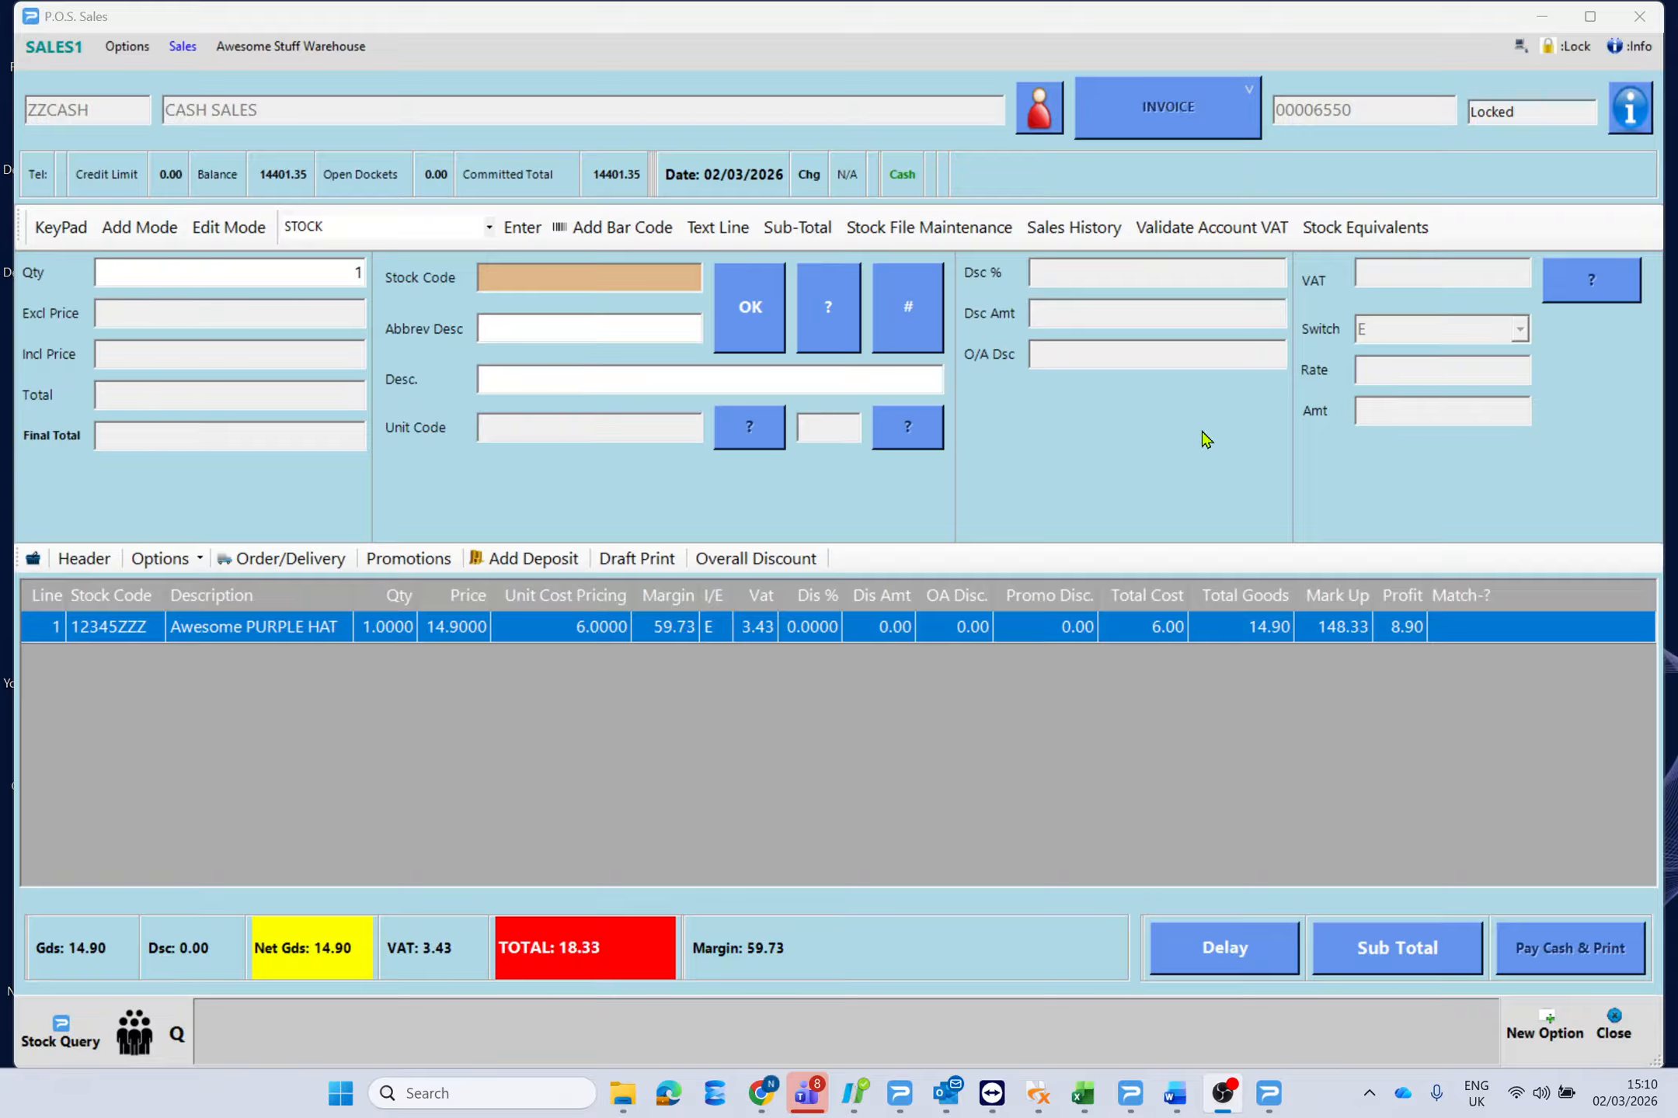